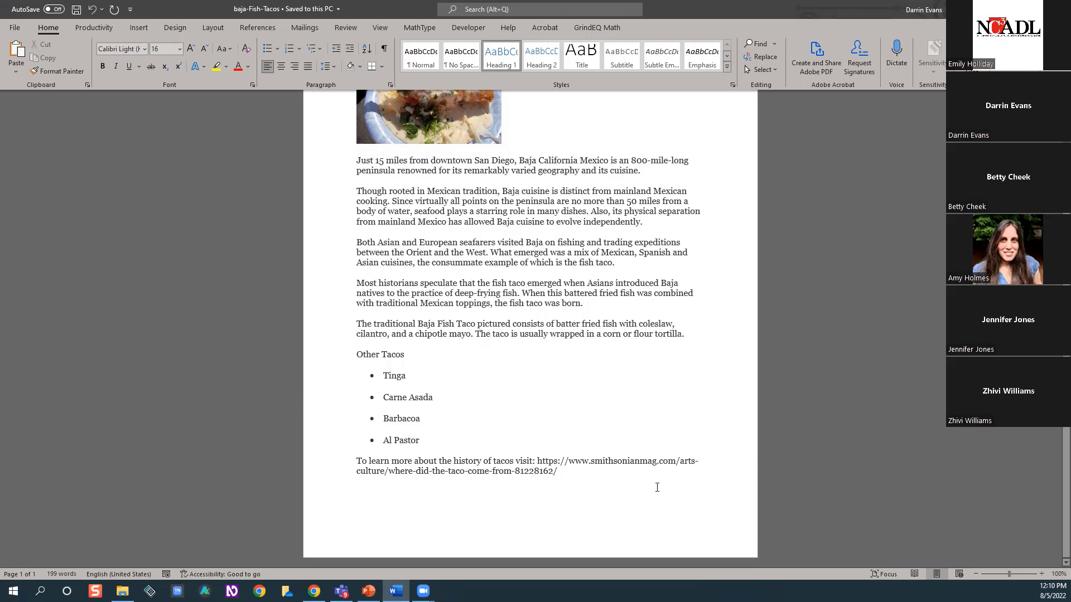
# Run the accessibility check on the Word document, review its inspection results and close them
pyautogui.scroll(5, 590, 374)
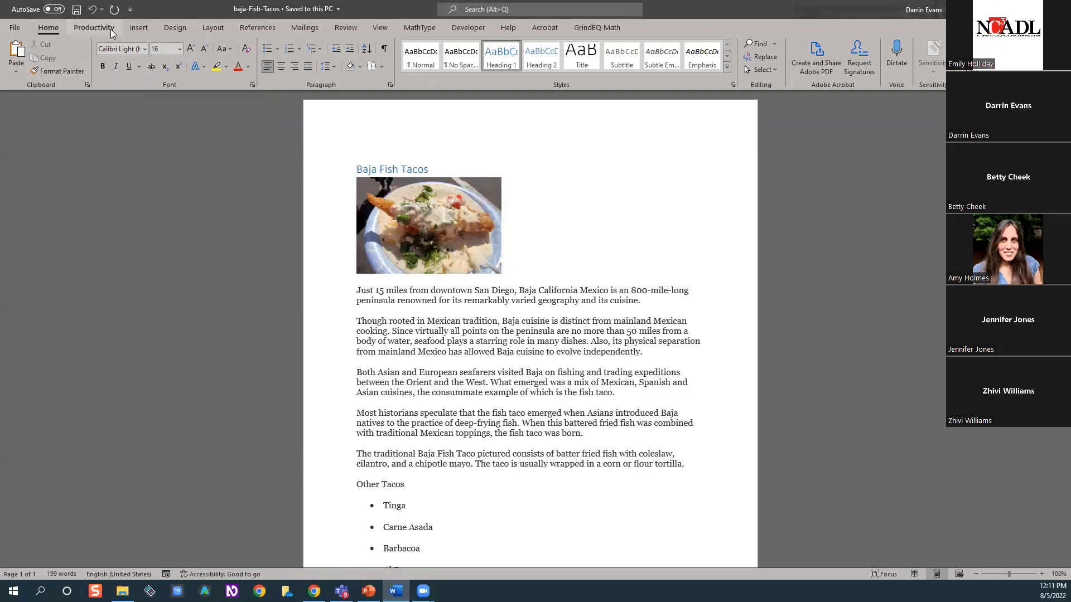
pyautogui.click(347, 30)
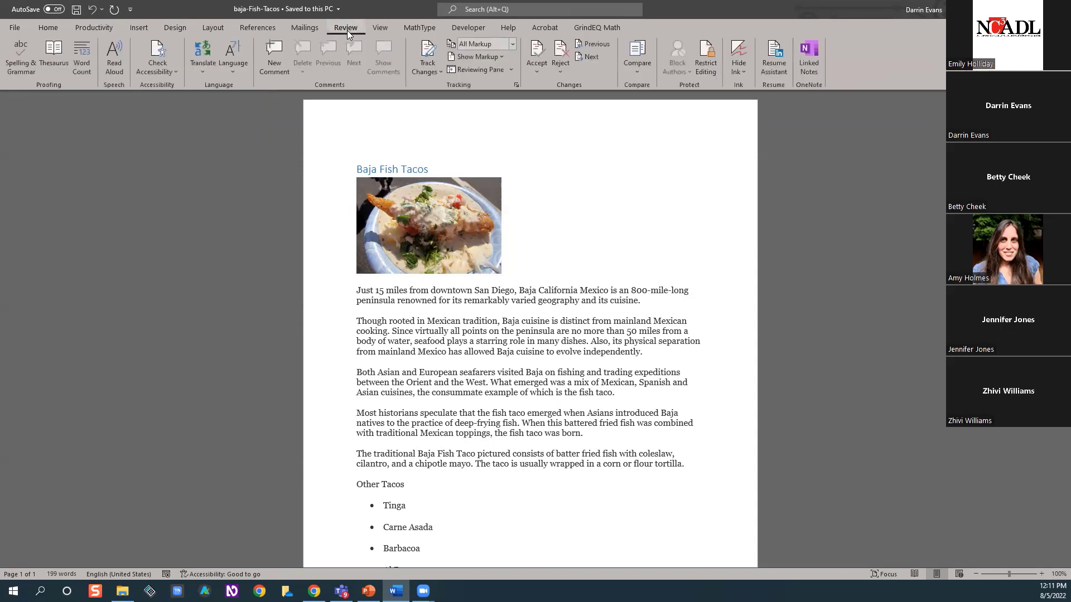
pyautogui.click(154, 72)
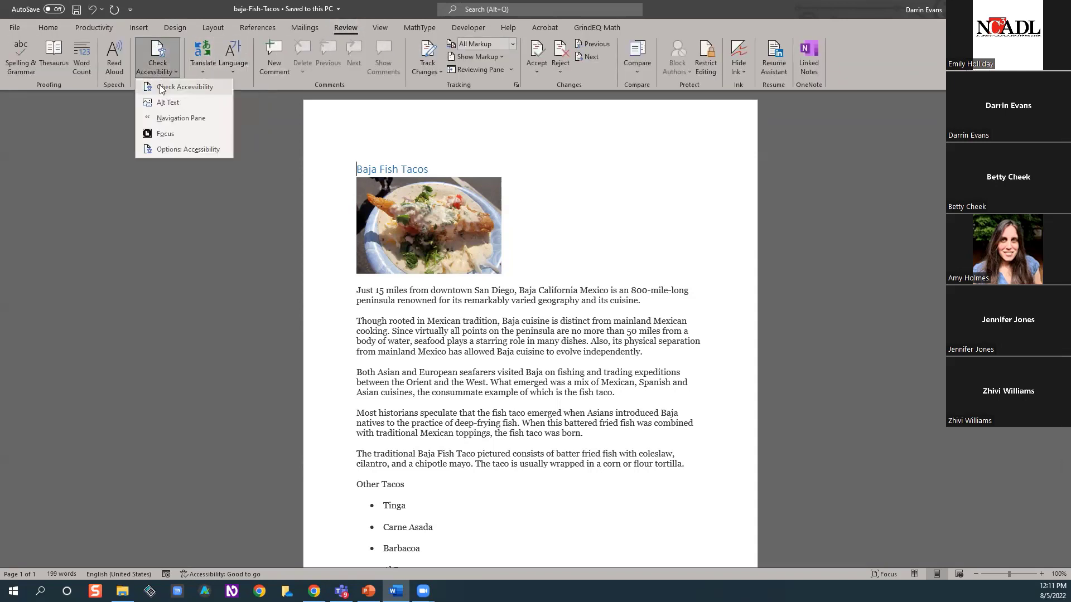
pyautogui.click(167, 87)
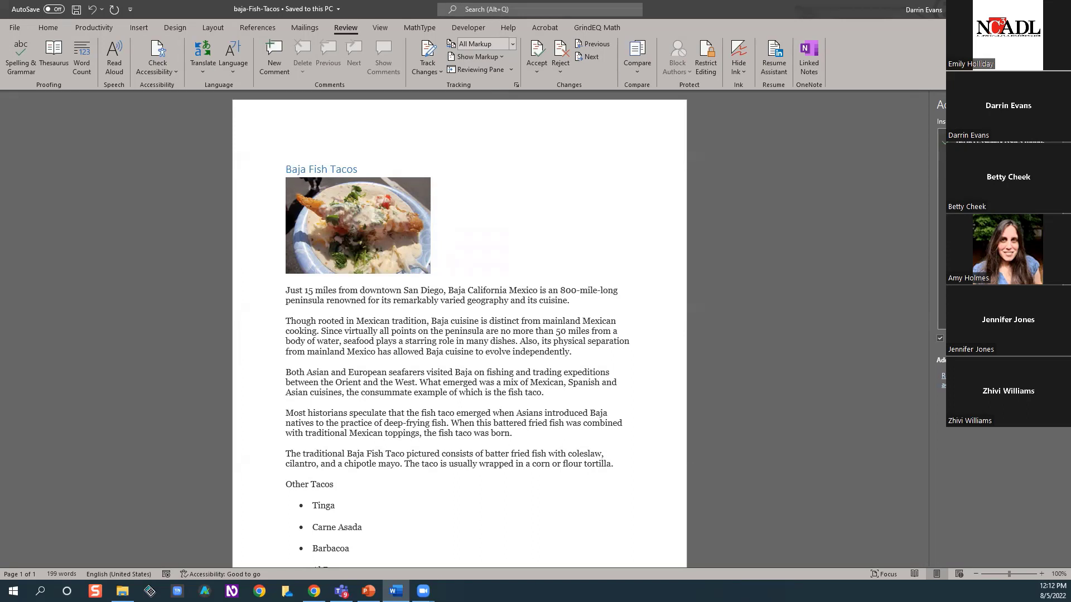
pyautogui.click(1059, 105)
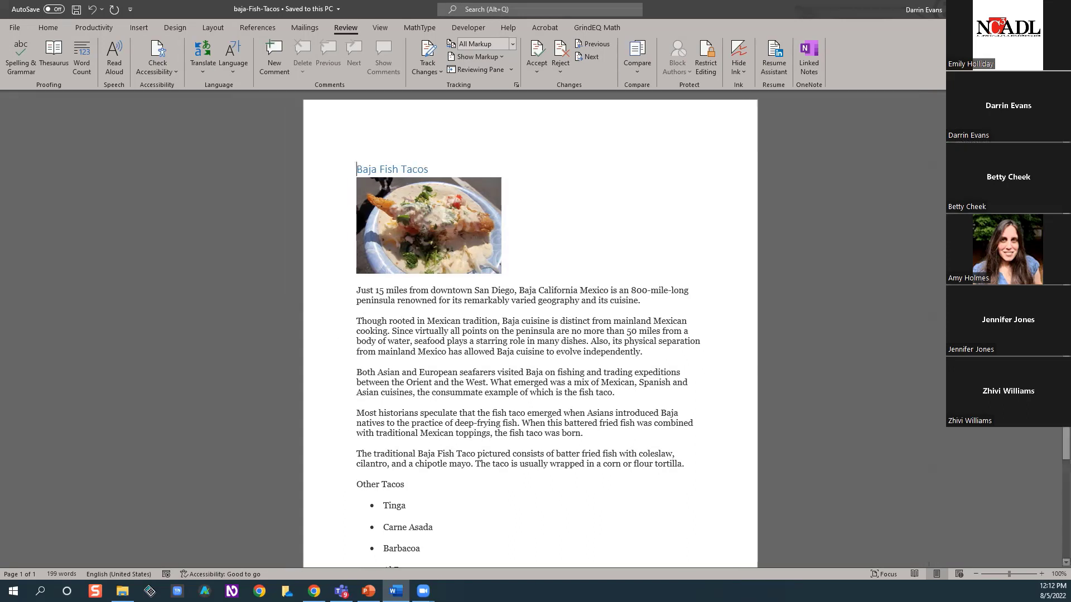
# Save the document as the PDF baja-Fish-Tacos in the PDF Training folder and maximize it in Adobe Acrobat
pyautogui.click(47, 28)
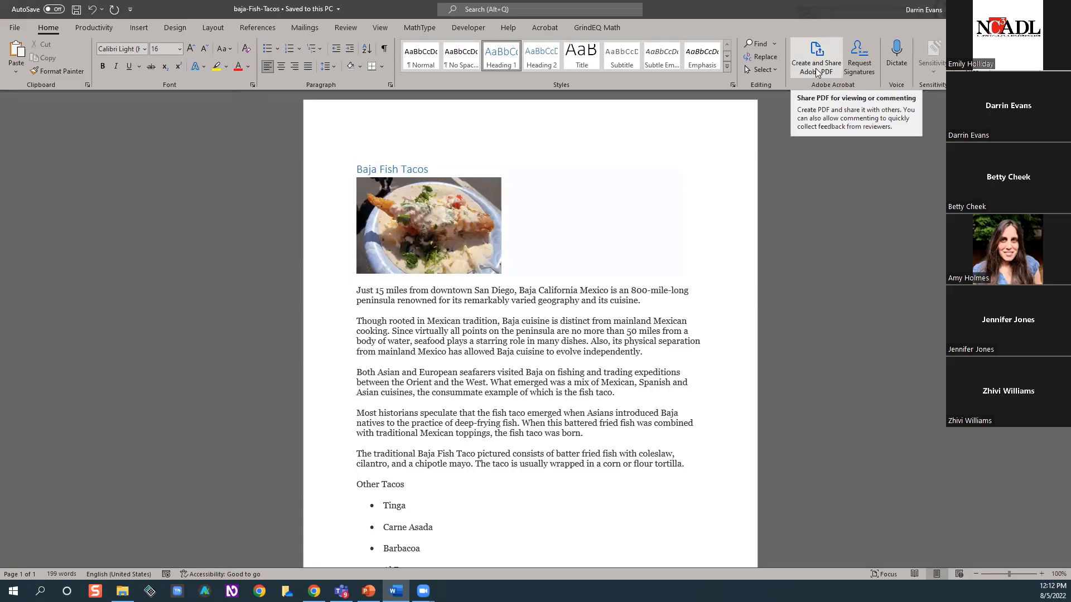
pyautogui.click(816, 71)
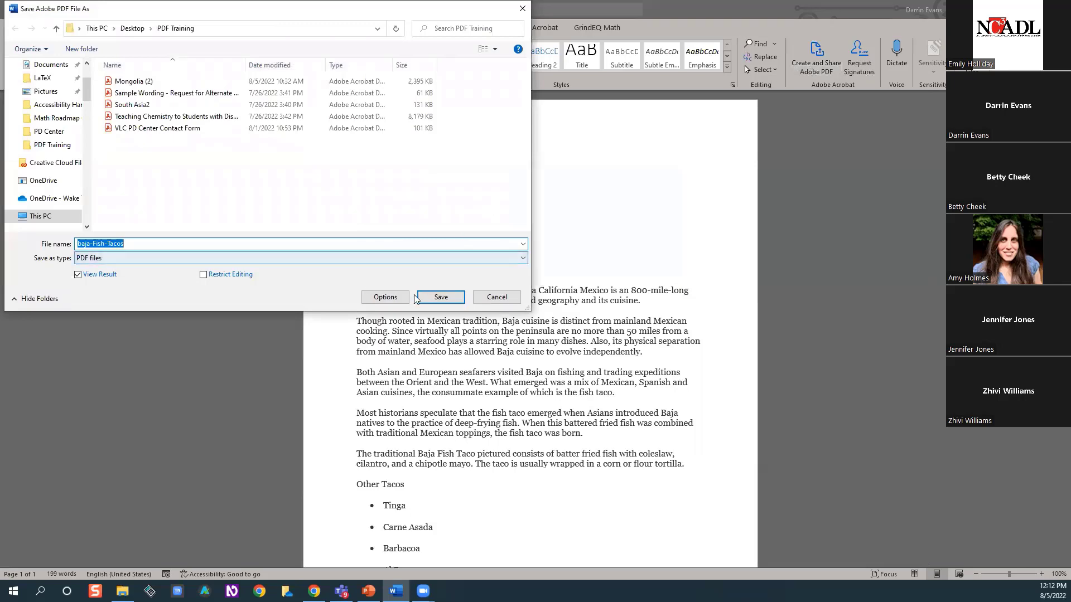
pyautogui.click(436, 299)
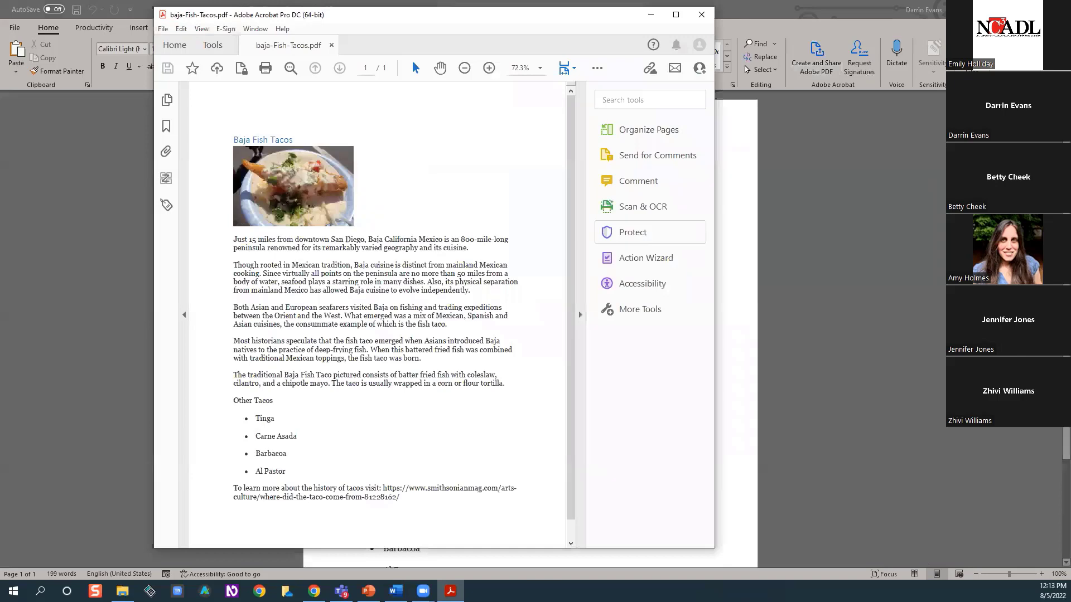
pyautogui.hotkey('alt', 'Tab')
pyautogui.click(1007, 9)
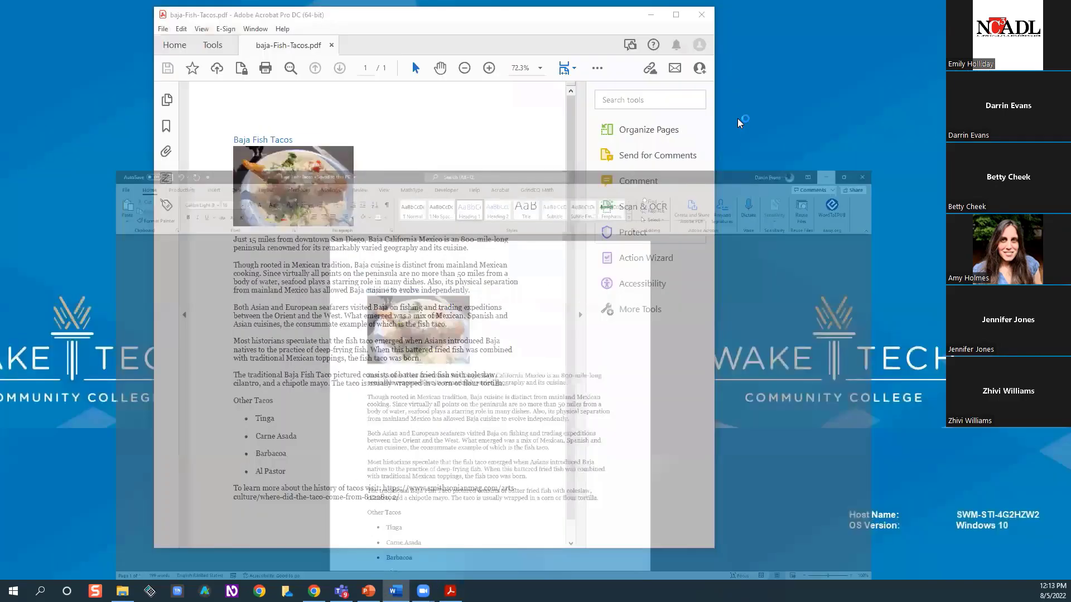
pyautogui.click(683, 20)
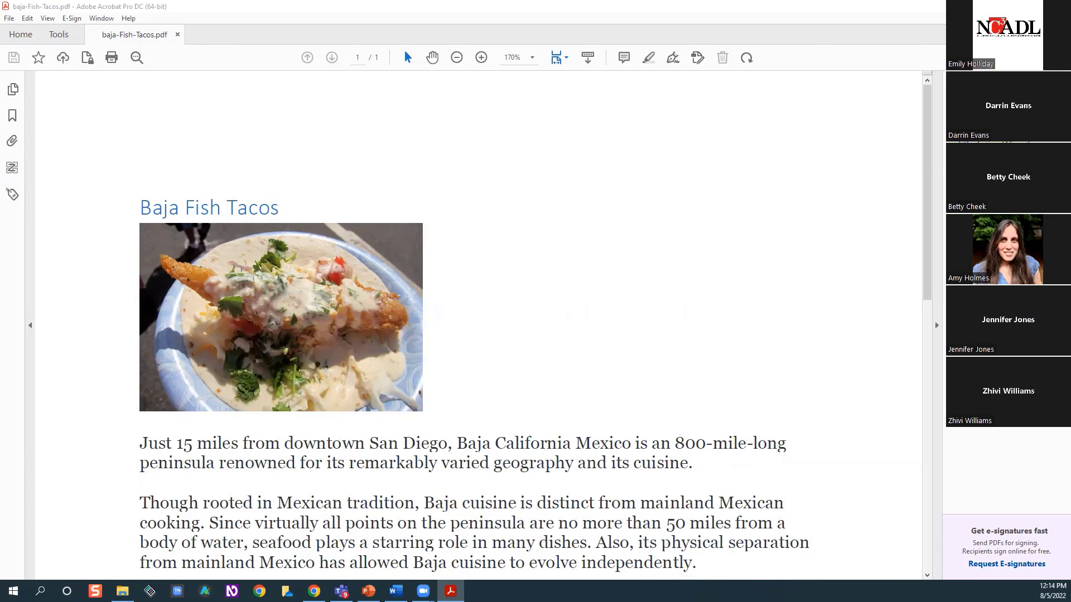
# Look through the catalogue of available PDF tools and return to the baja-Fish-Tacos PDF
pyautogui.click(58, 35)
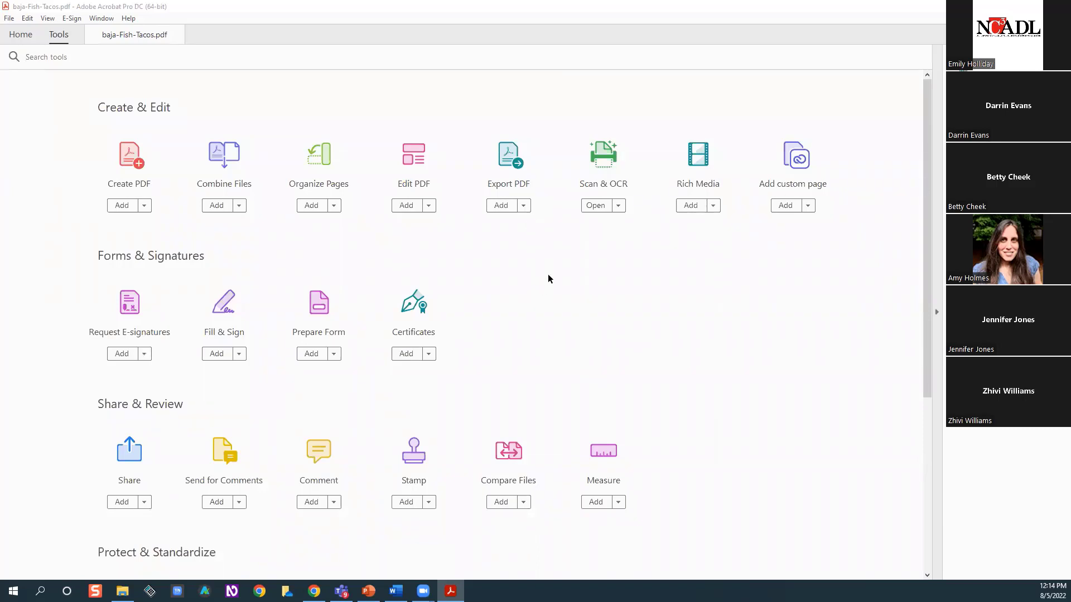
pyautogui.click(309, 355)
pyautogui.click(151, 35)
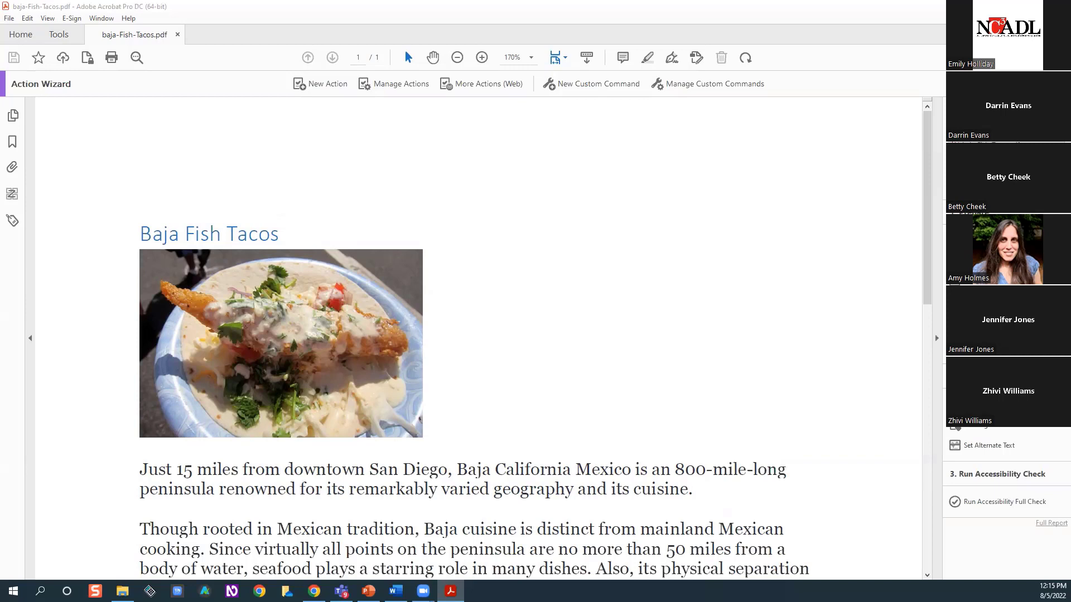
pyautogui.rightClick(1009, 307)
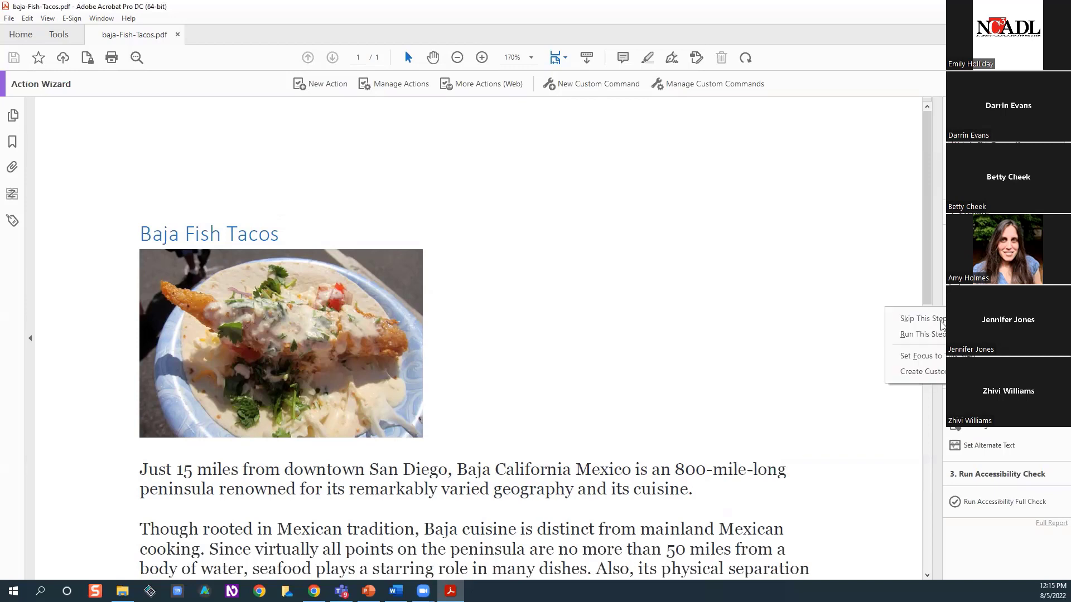
pyautogui.click(920, 319)
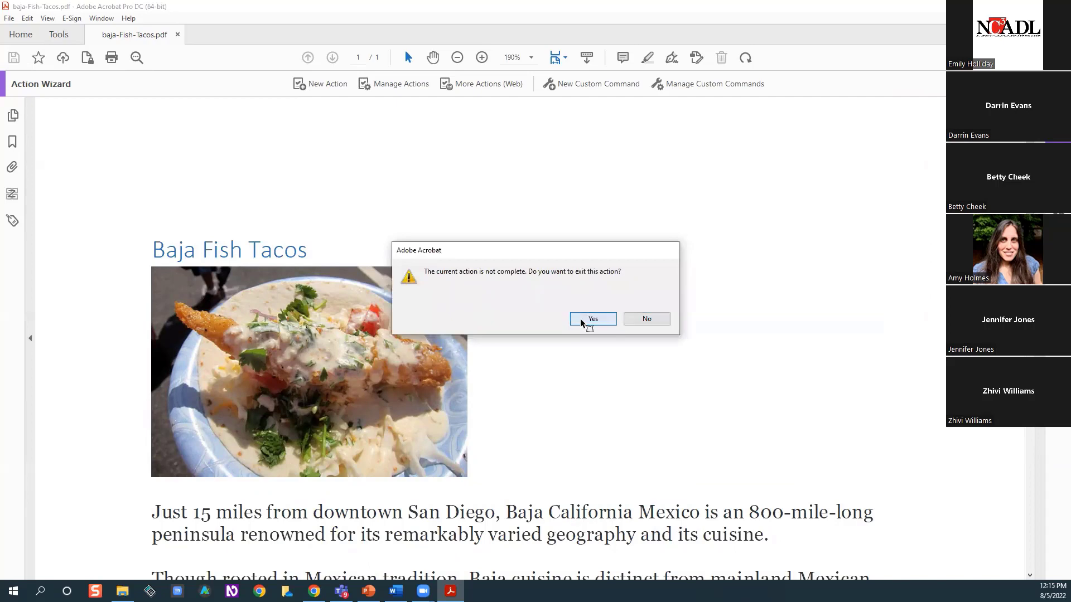
pyautogui.press('Return')
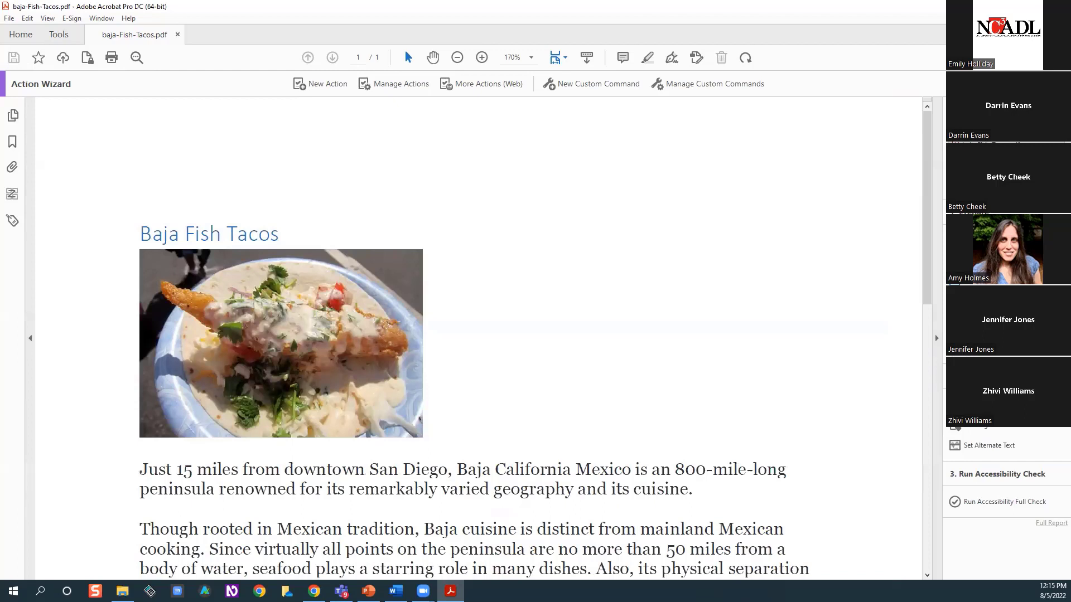
# Skip an unneeded preparation step of the accessibility action and set the document description's title to "Baja Fish Tacos"
pyautogui.rightClick(996, 307)
pyautogui.click(970, 318)
pyautogui.click(930, 269)
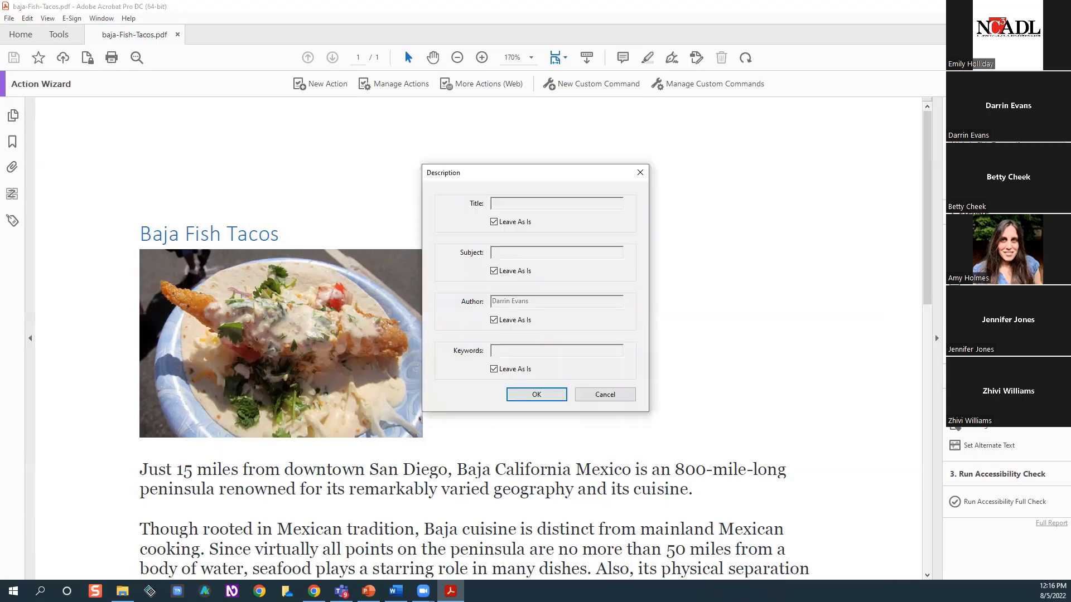
pyautogui.click(494, 221)
pyautogui.click(503, 204)
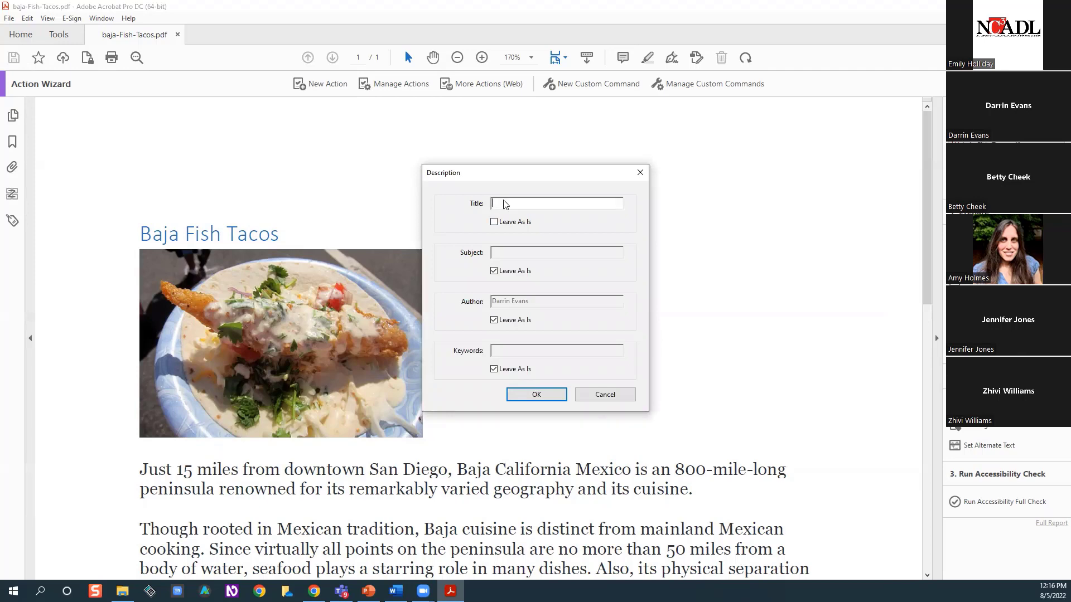
pyautogui.write('Baja Fish Tacos')
# Set the description's subject to "Demo", leave author and keywords as they are, and apply the description
pyautogui.click(498, 254)
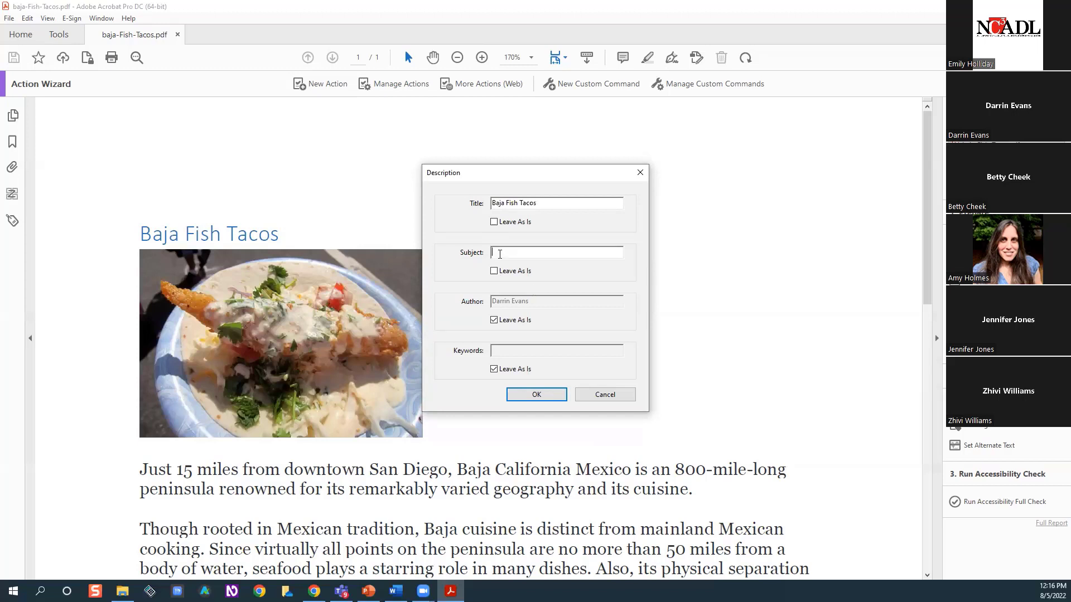
pyautogui.write('Demo')
pyautogui.click(493, 369)
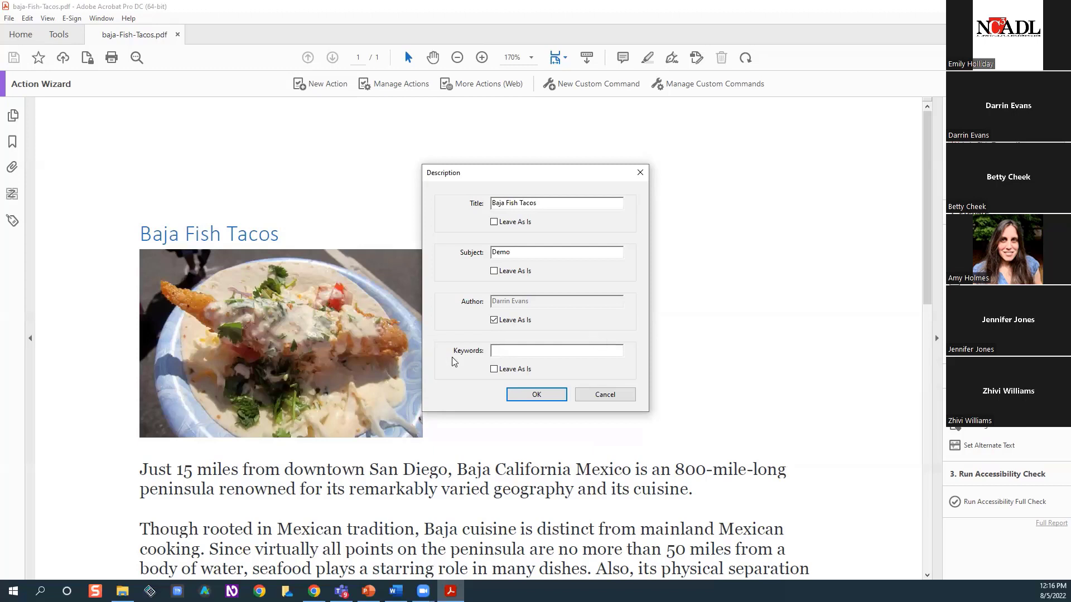
pyautogui.click(494, 371)
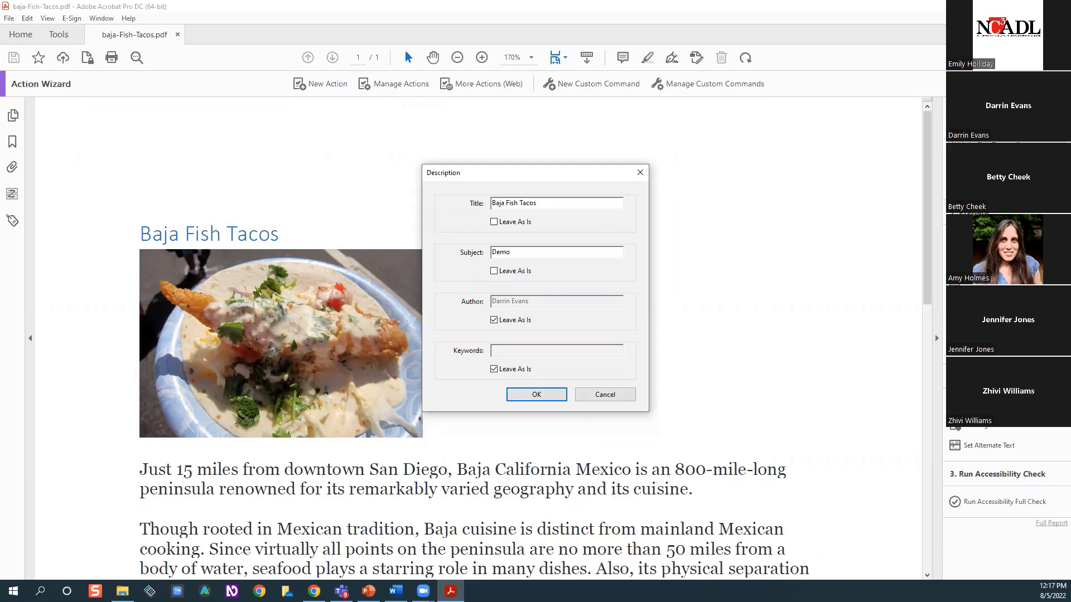
pyautogui.click(546, 394)
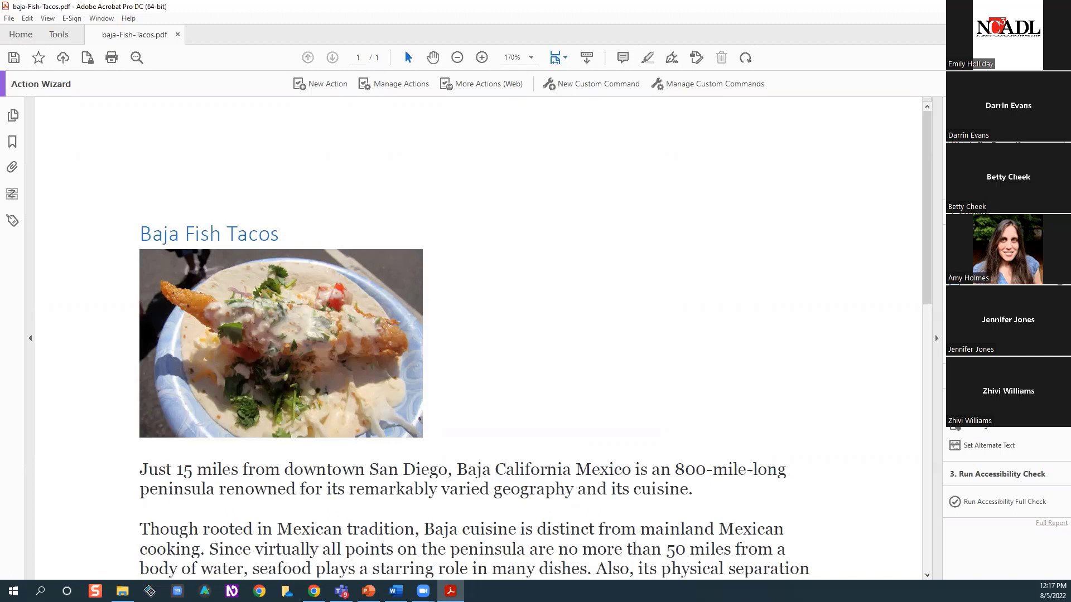
# Skip the two remaining unneeded steps that precede Set Alternate Text in the accessibility action
pyautogui.rightClick(993, 329)
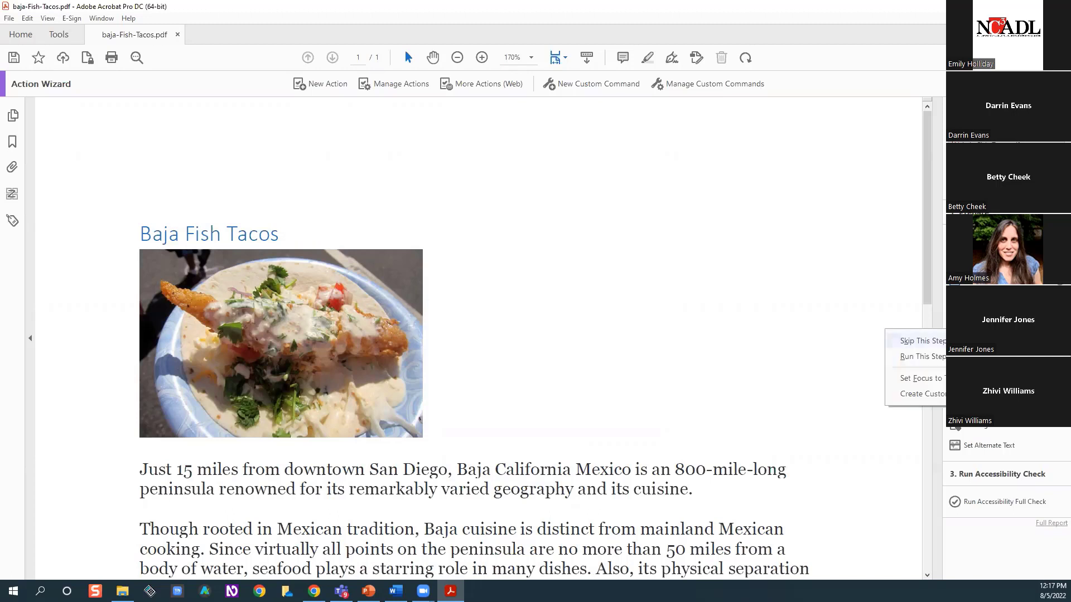
pyautogui.click(948, 341)
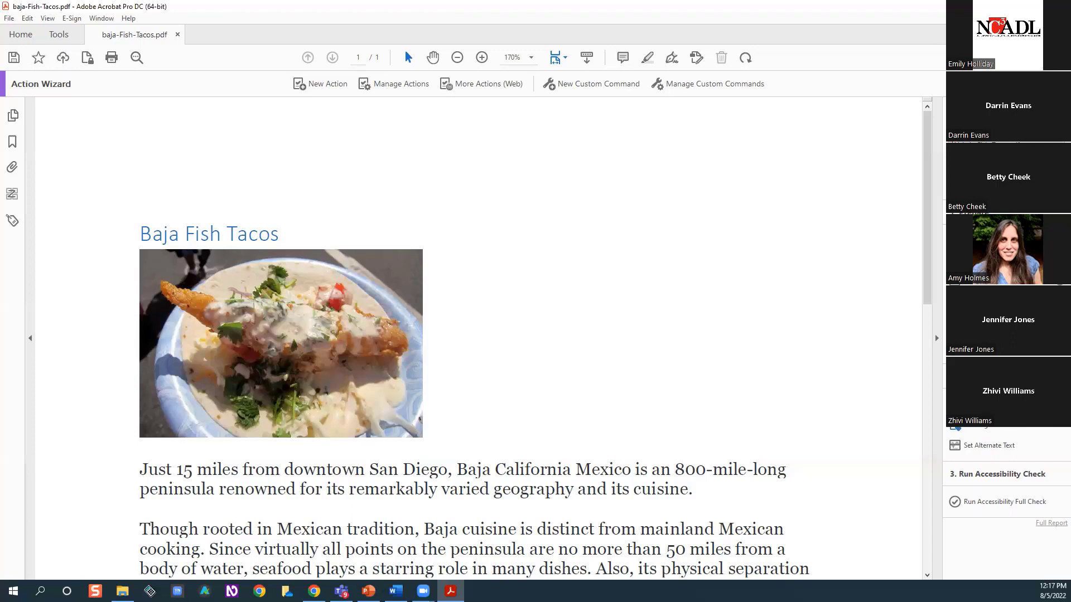
pyautogui.rightClick(1010, 430)
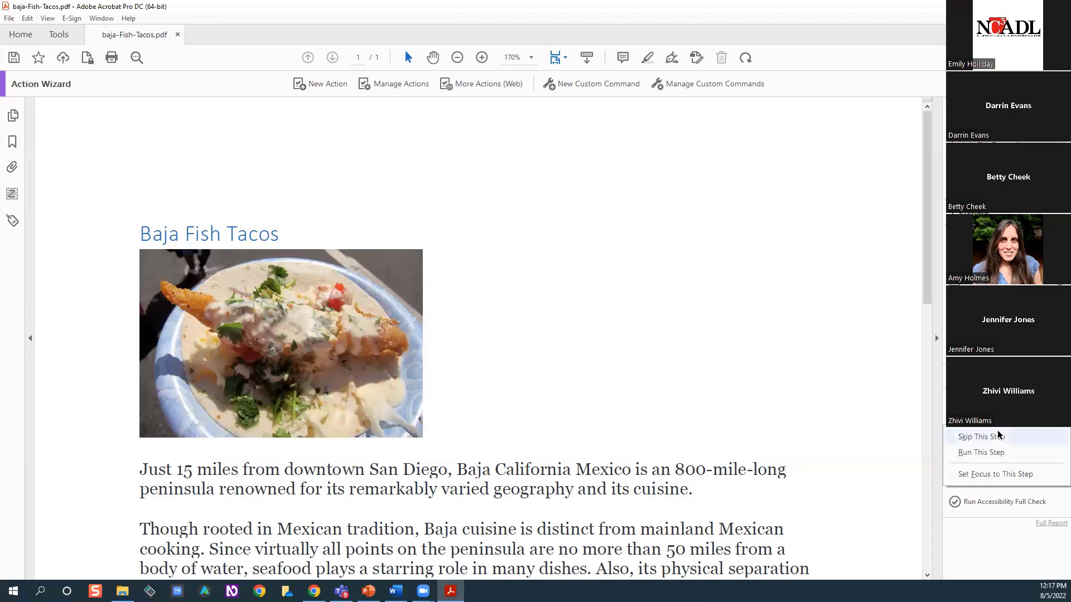
pyautogui.click(1054, 441)
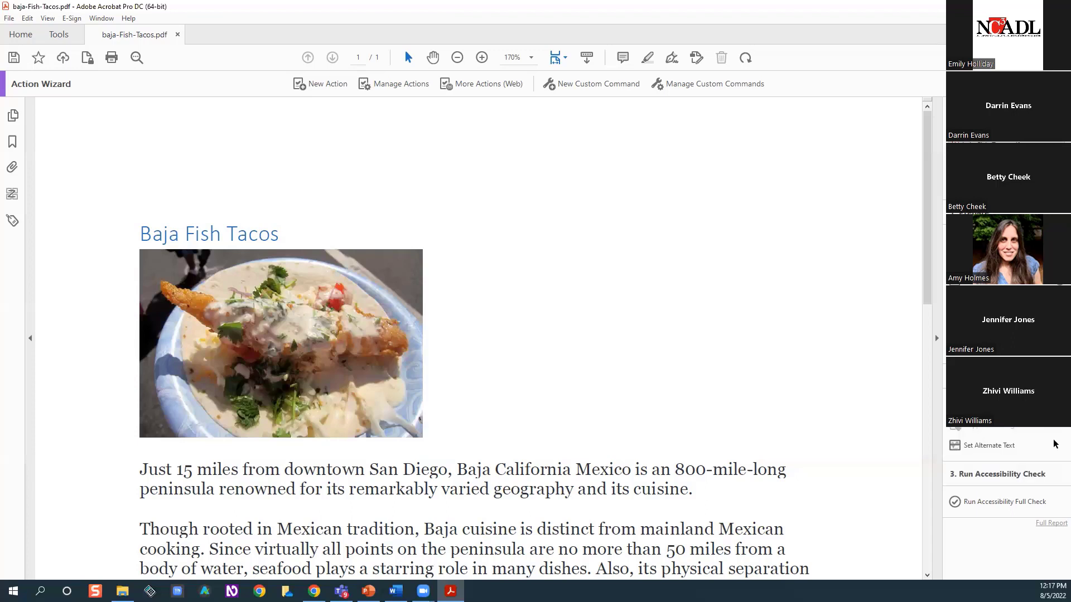
# Run Set Alternate Text to detect figures with missing alternate text throughout the document
pyautogui.click(1009, 449)
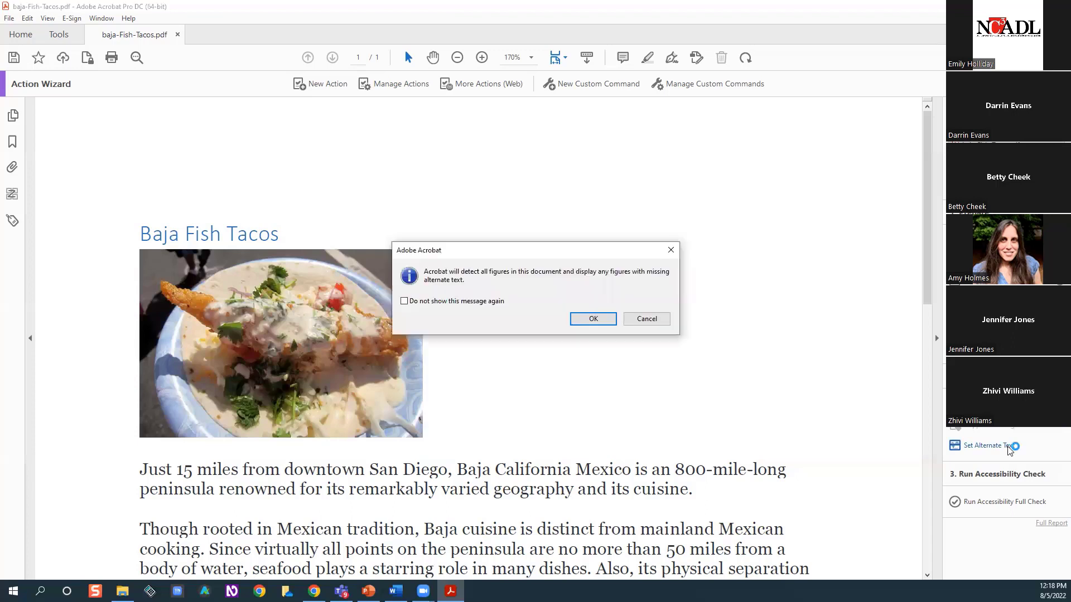
pyautogui.click(595, 320)
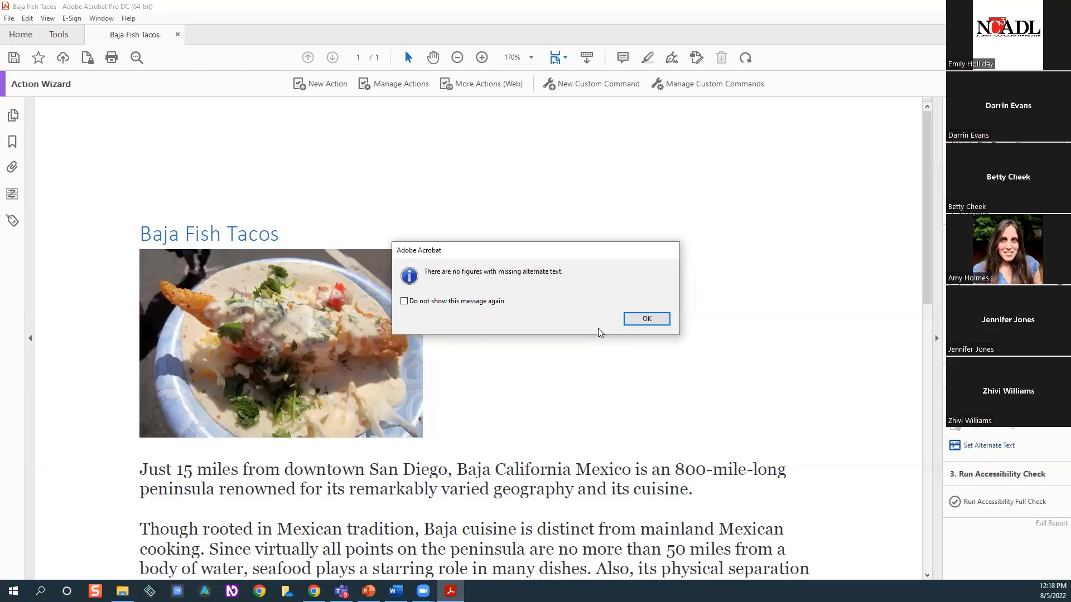
pyautogui.click(647, 319)
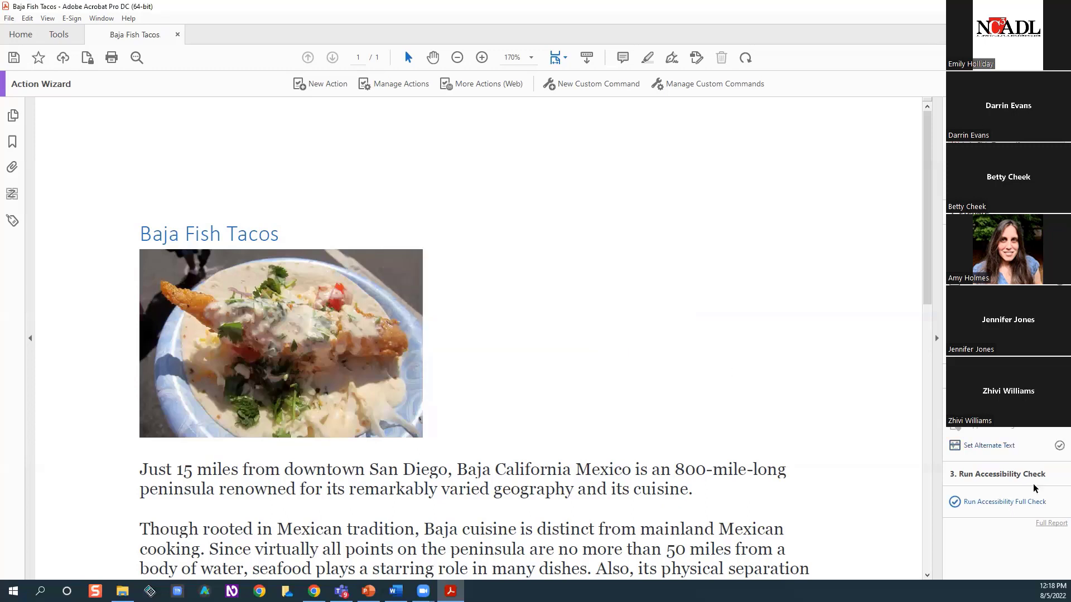
# Run the Accessibility Full Check on all pages with an accessibility report, and review the Document results, including color contrast
pyautogui.click(1018, 504)
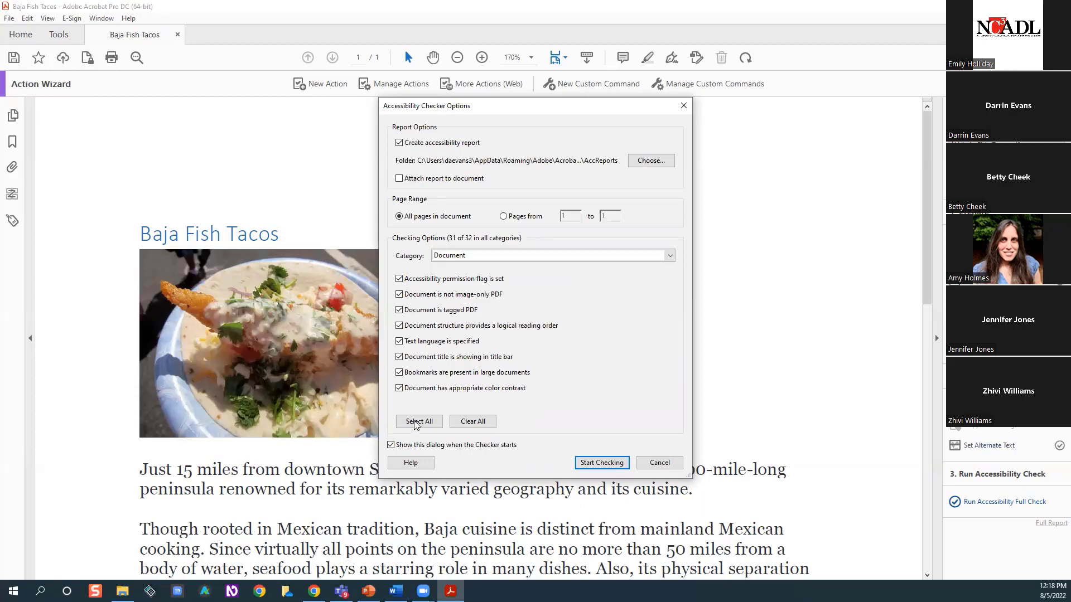
pyautogui.click(601, 462)
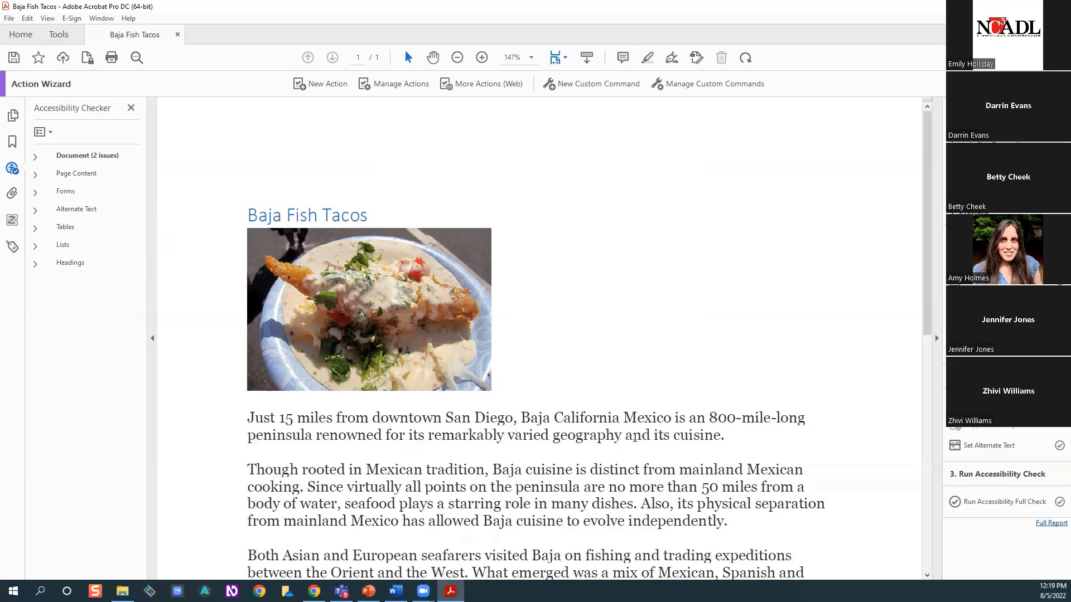
pyautogui.click(35, 159)
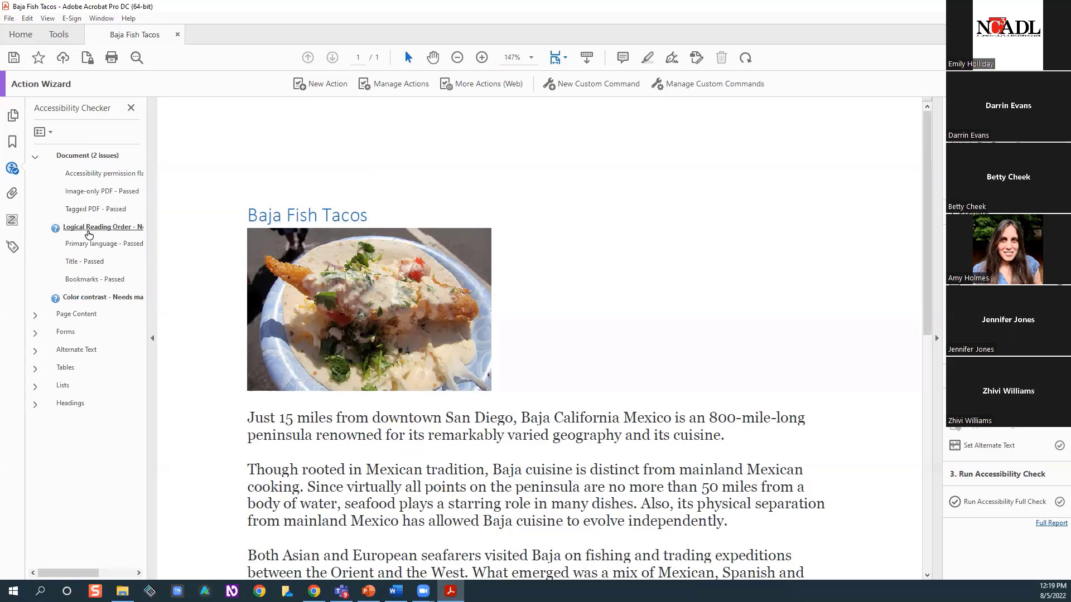
pyautogui.click(119, 302)
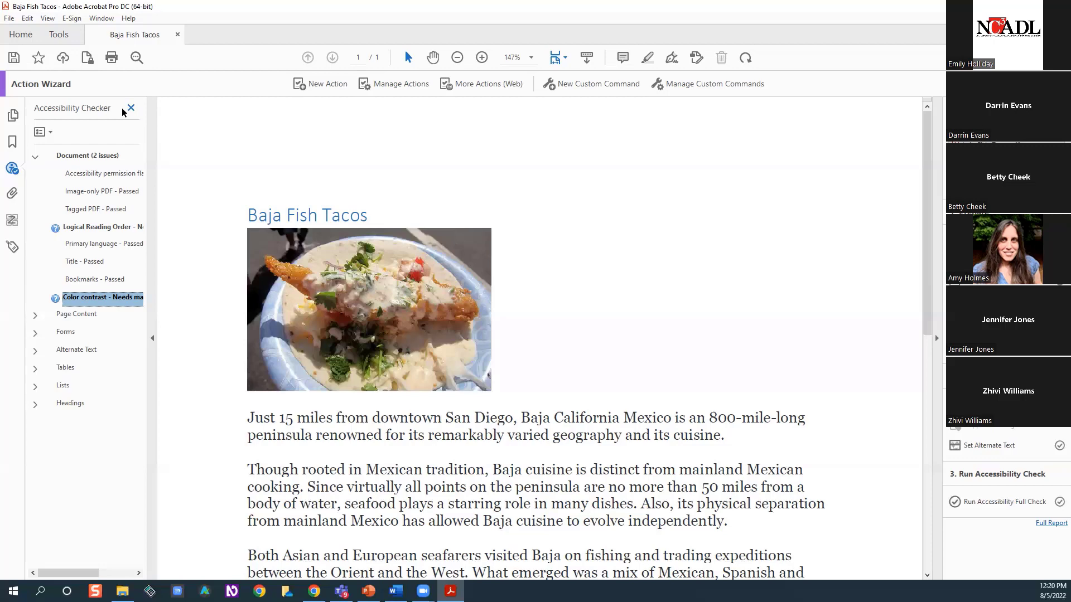
pyautogui.click(131, 108)
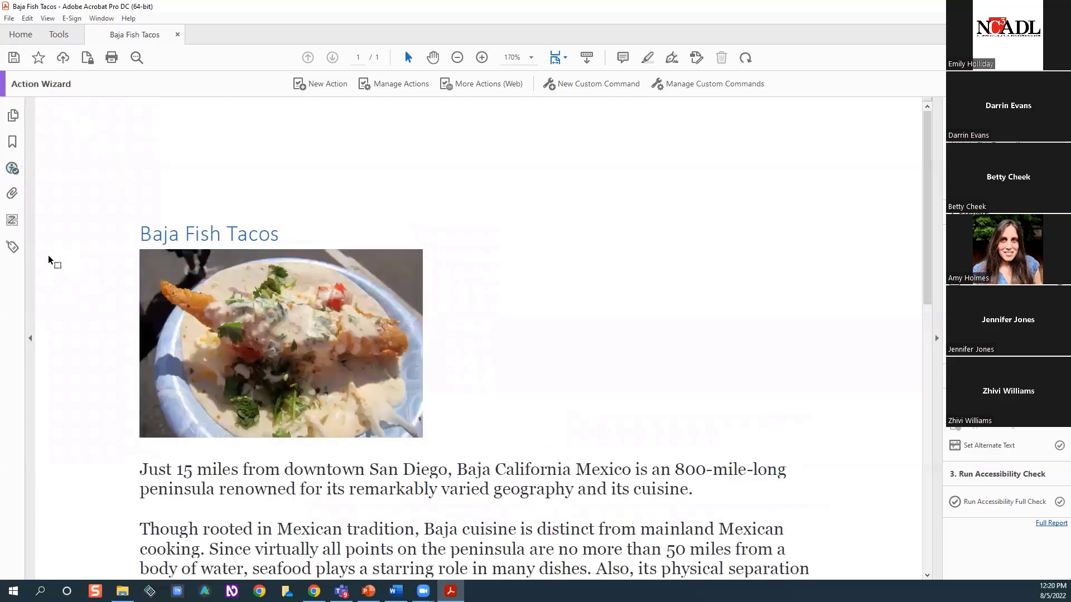
# Show the document's tags and check which content each one covers, from the section and heading through the "Other Tacos" paragraph
pyautogui.click(13, 247)
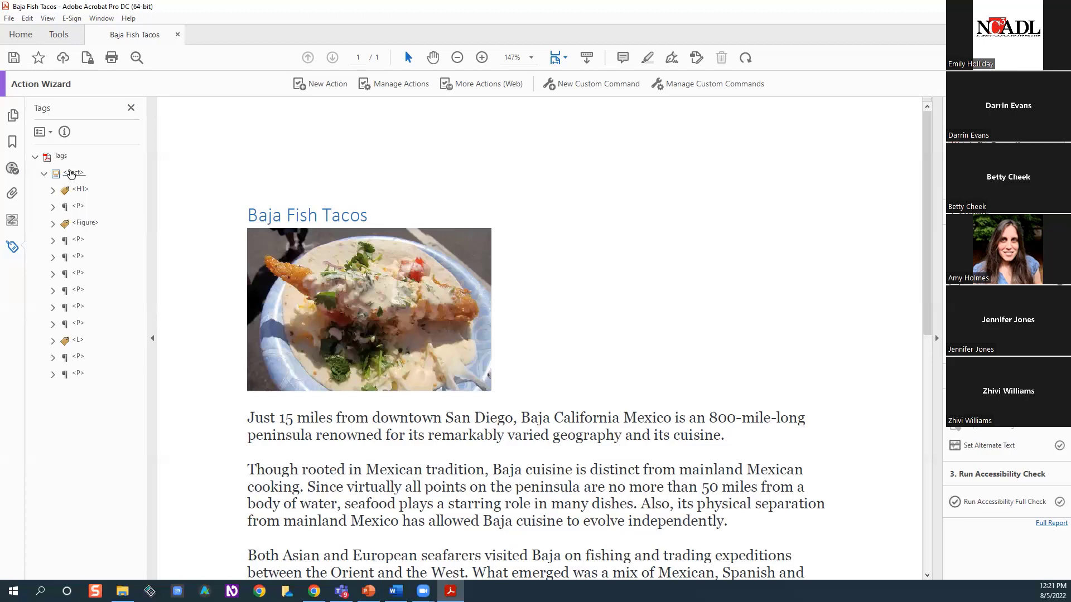
pyautogui.click(72, 173)
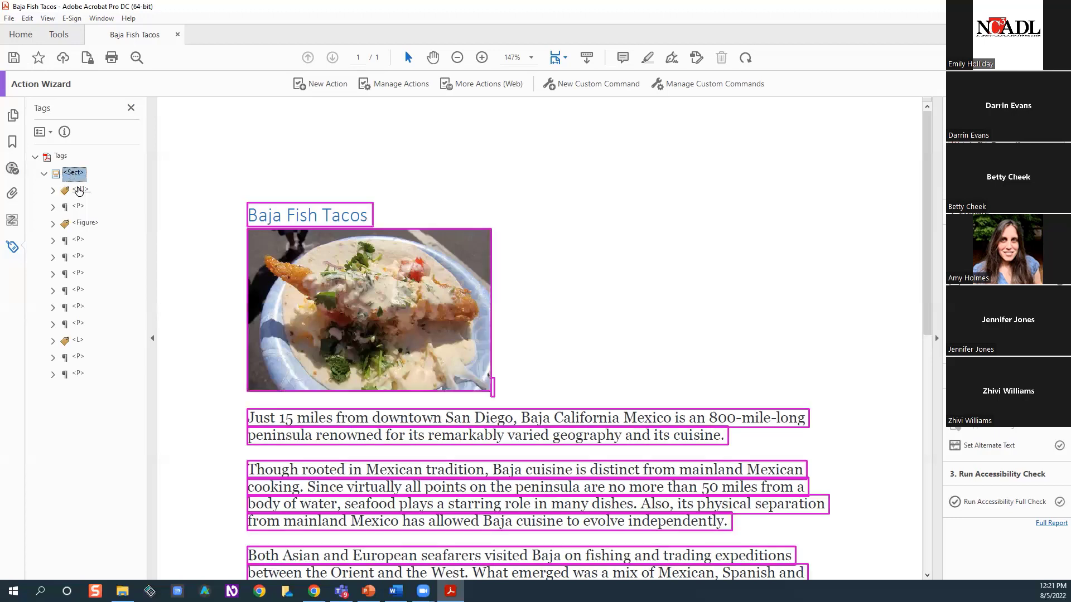
pyautogui.click(78, 191)
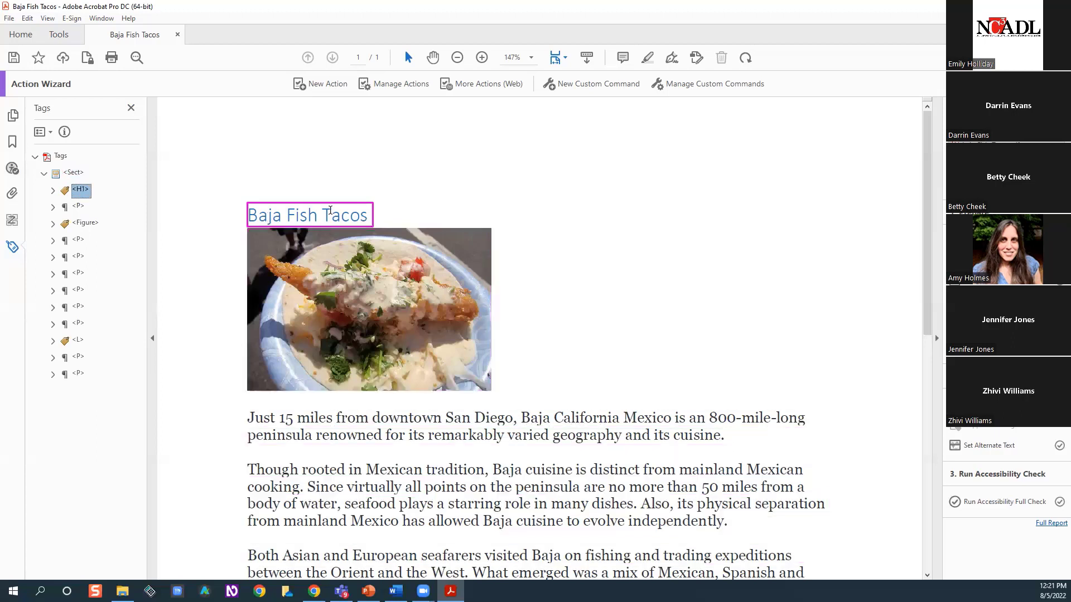
pyautogui.click(79, 207)
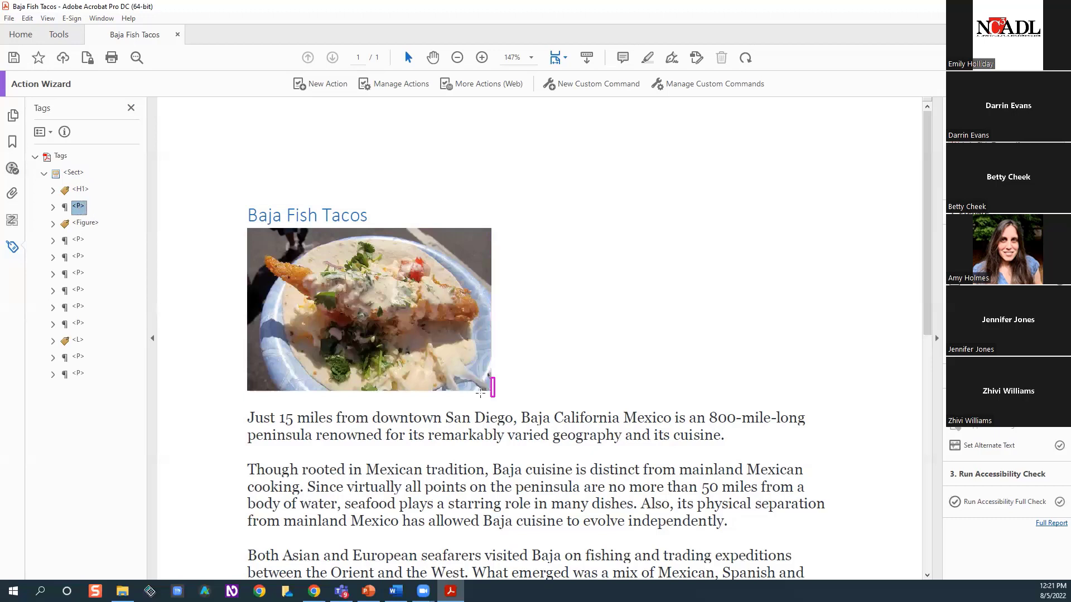
pyautogui.click(87, 223)
pyautogui.click(86, 240)
pyautogui.click(78, 259)
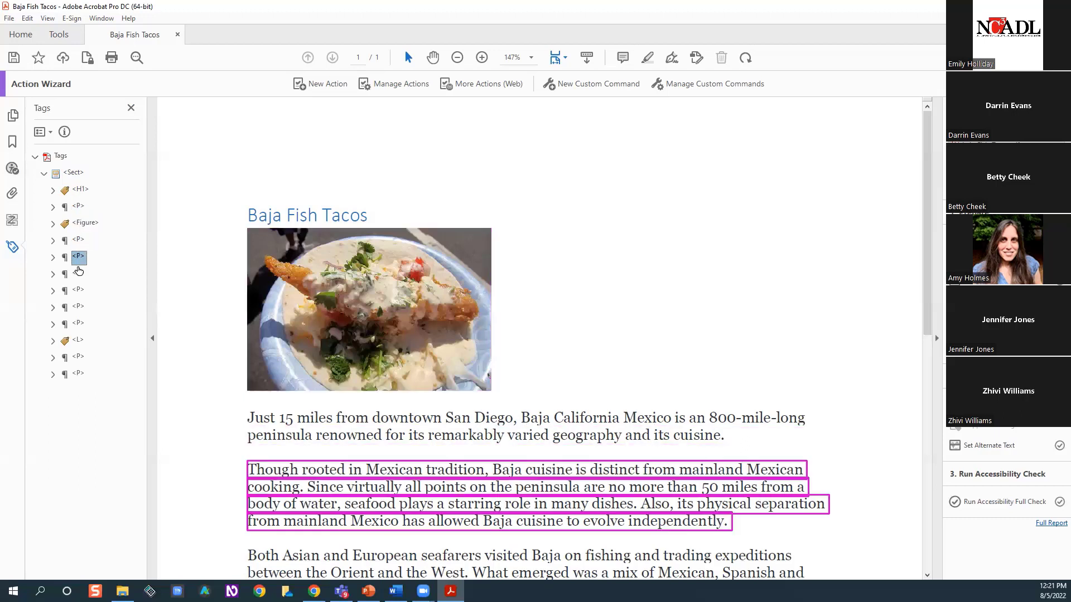
pyautogui.click(79, 275)
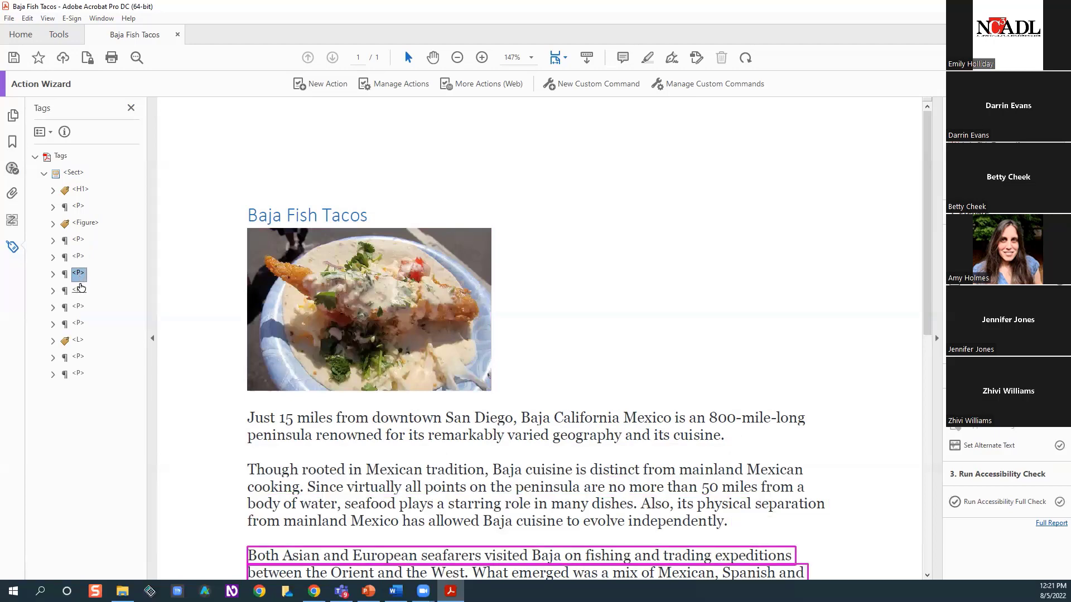
pyautogui.click(78, 291)
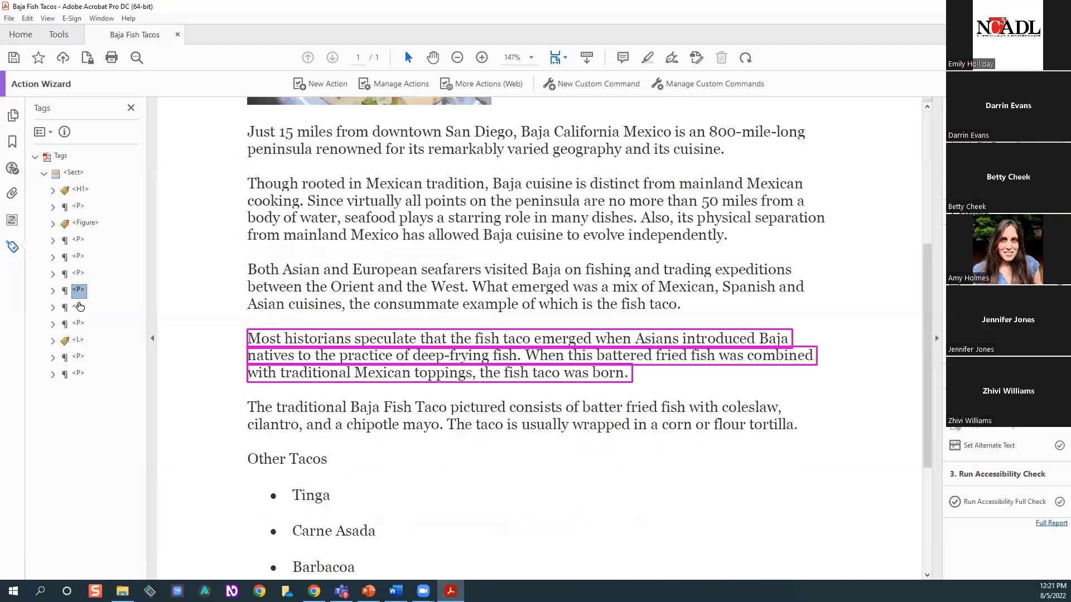
pyautogui.click(80, 308)
pyautogui.click(78, 326)
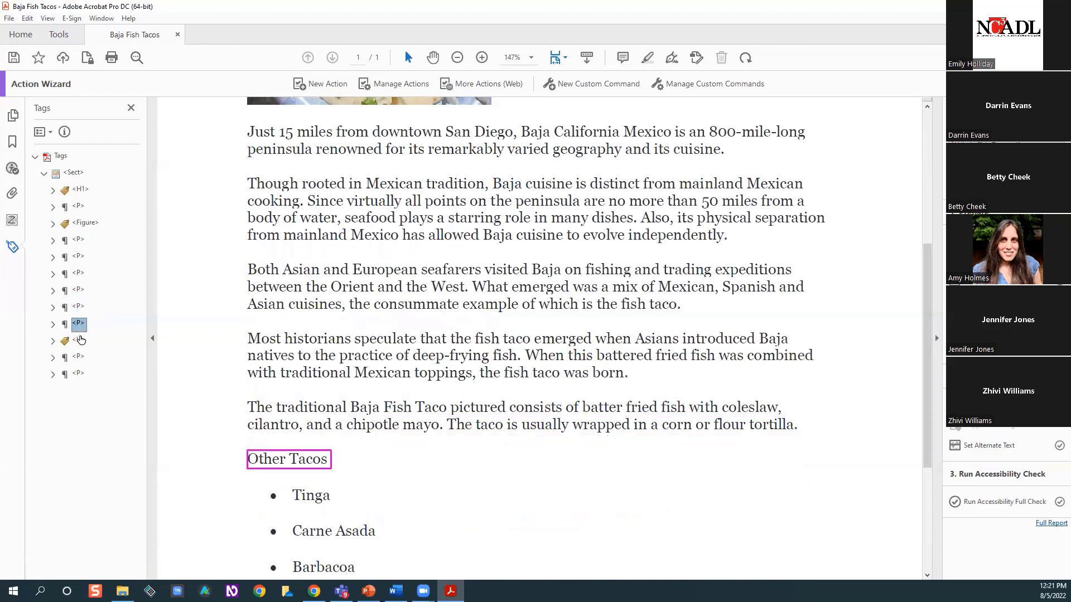
# Expand the list tag down to each item's body to examine the tagged text, and collapse the list again
pyautogui.click(80, 340)
pyautogui.click(52, 342)
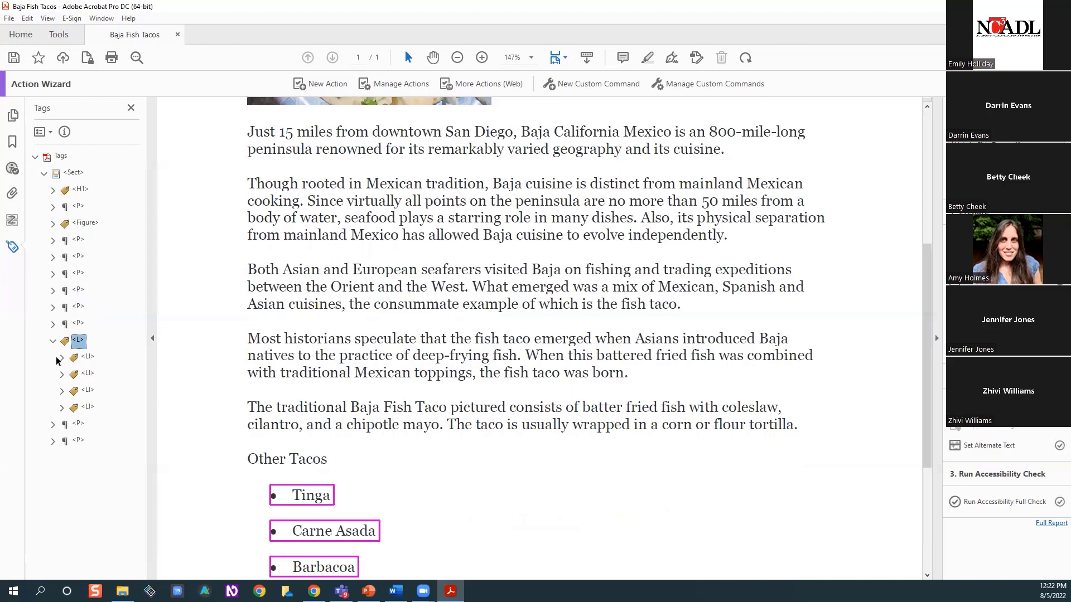
pyautogui.click(62, 358)
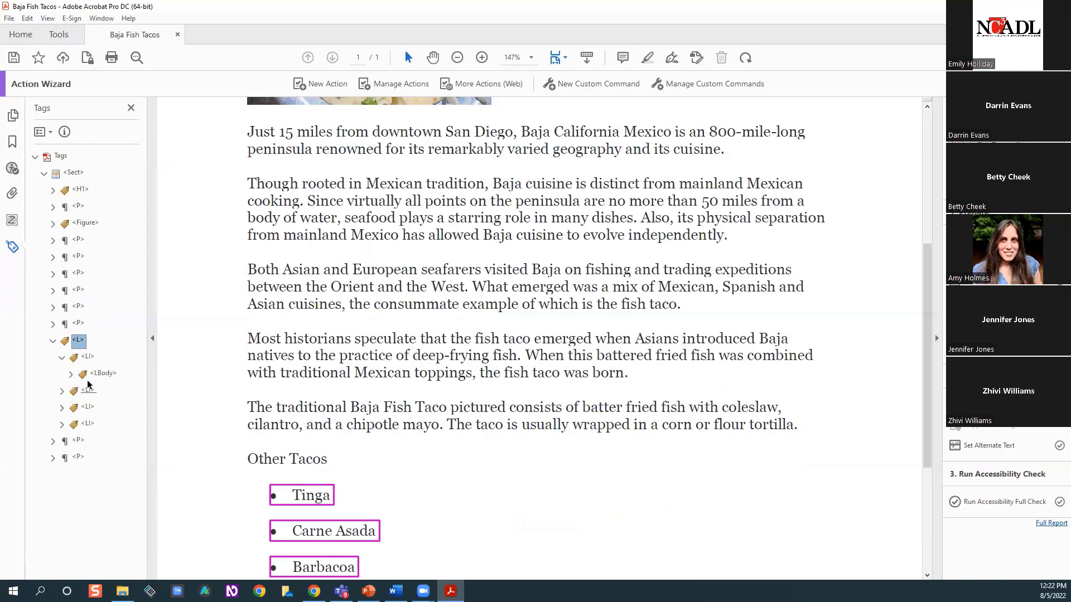
pyautogui.click(69, 374)
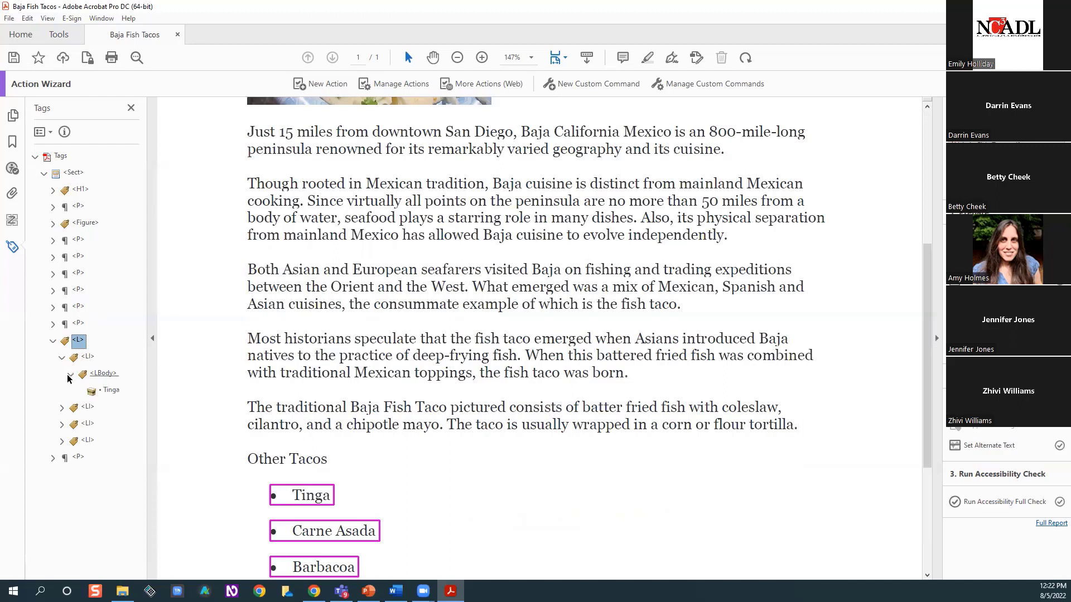
pyautogui.click(63, 409)
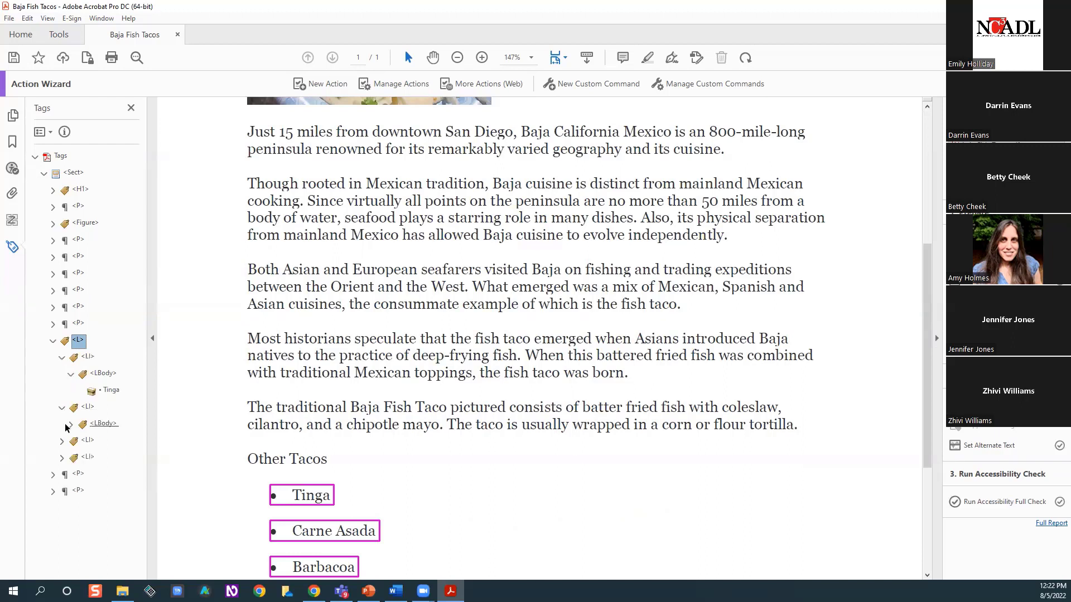
pyautogui.click(71, 425)
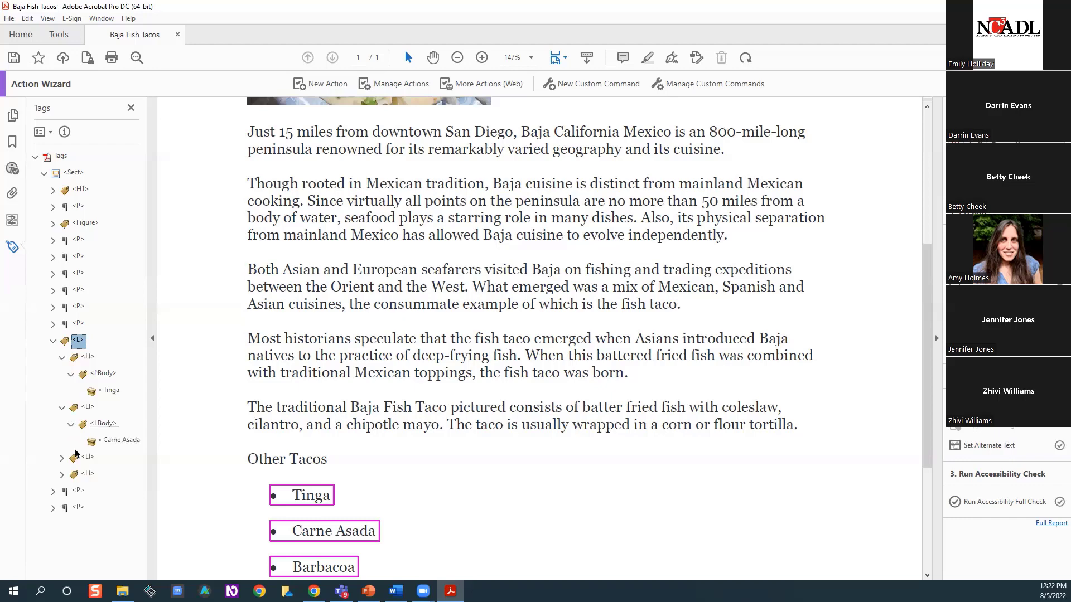
pyautogui.click(63, 459)
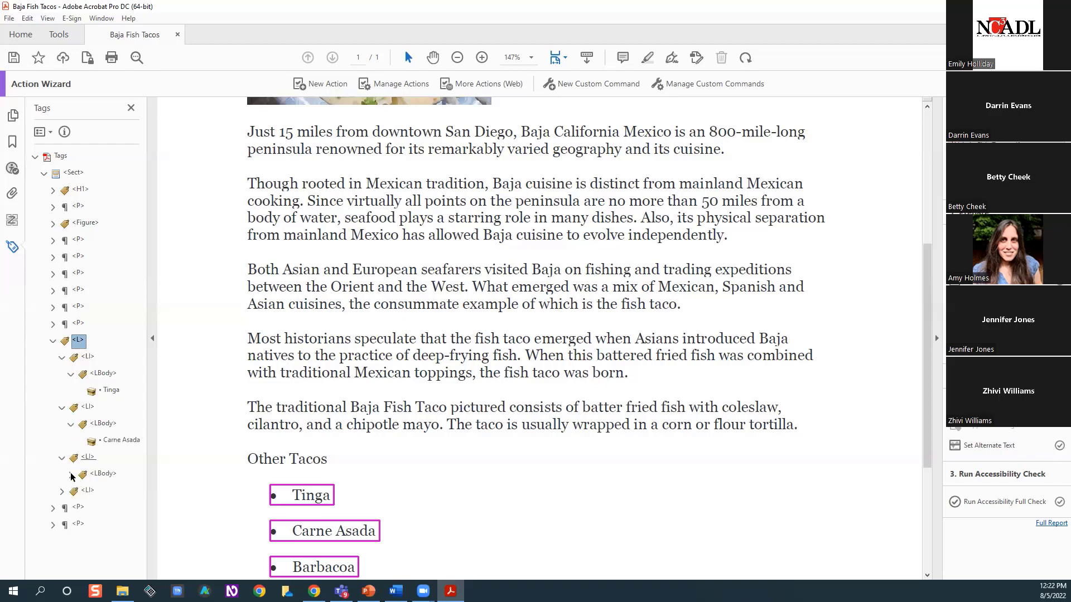
pyautogui.click(70, 475)
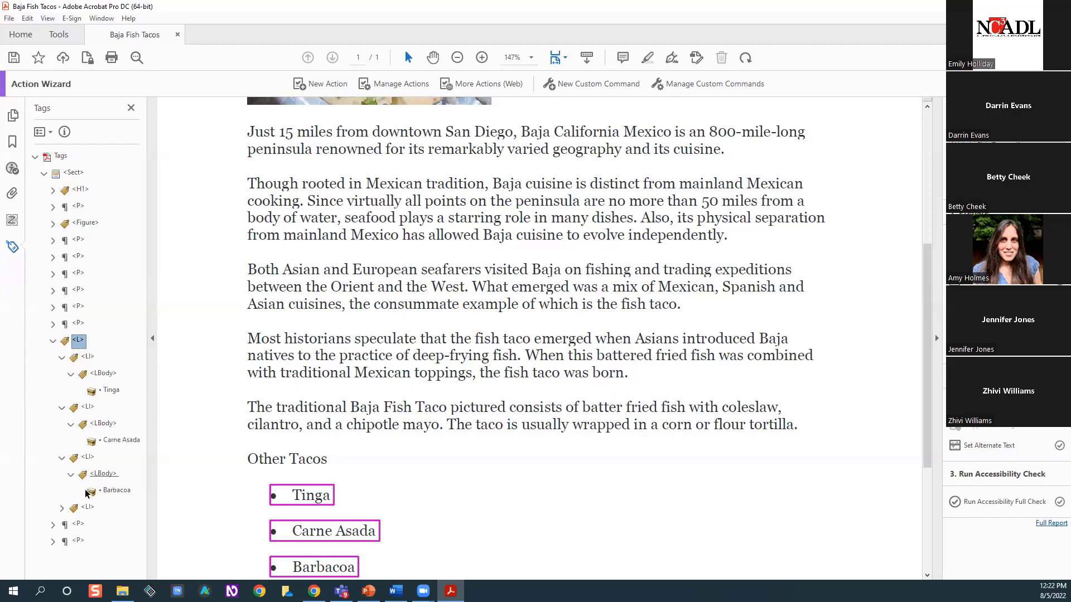
pyautogui.click(62, 508)
pyautogui.click(70, 526)
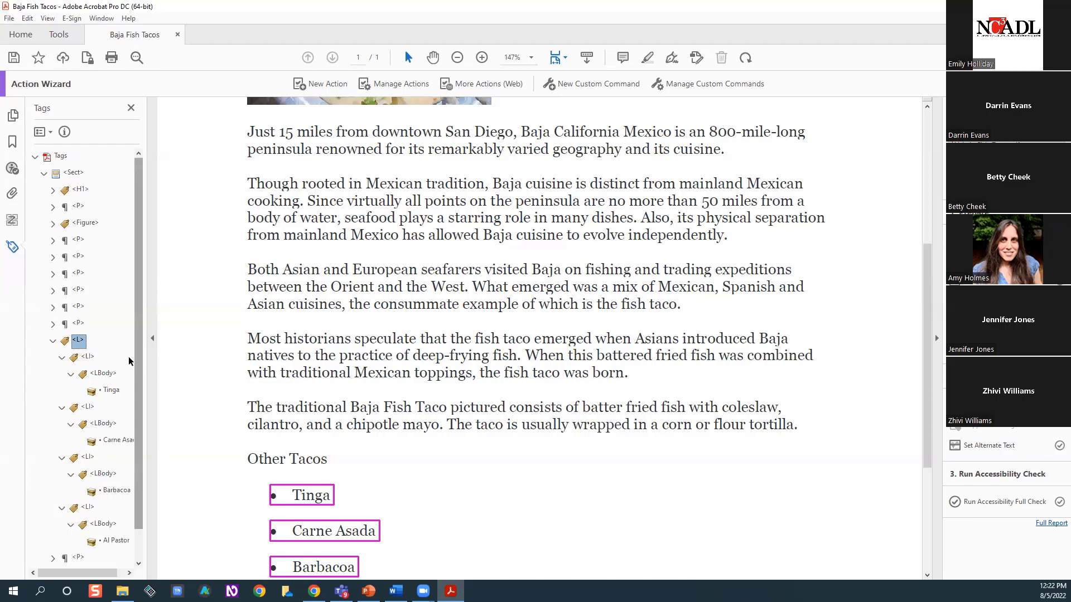
pyautogui.click(53, 342)
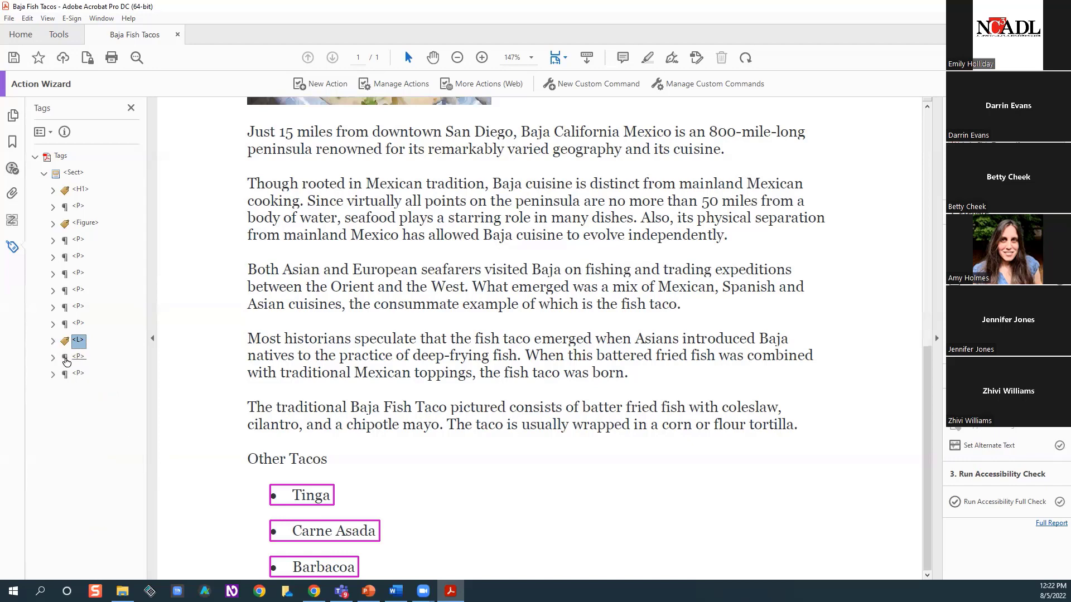
# Check the two paragraph tags after the list against the page, and compare them with the paragraph tags around the figure
pyautogui.click(67, 359)
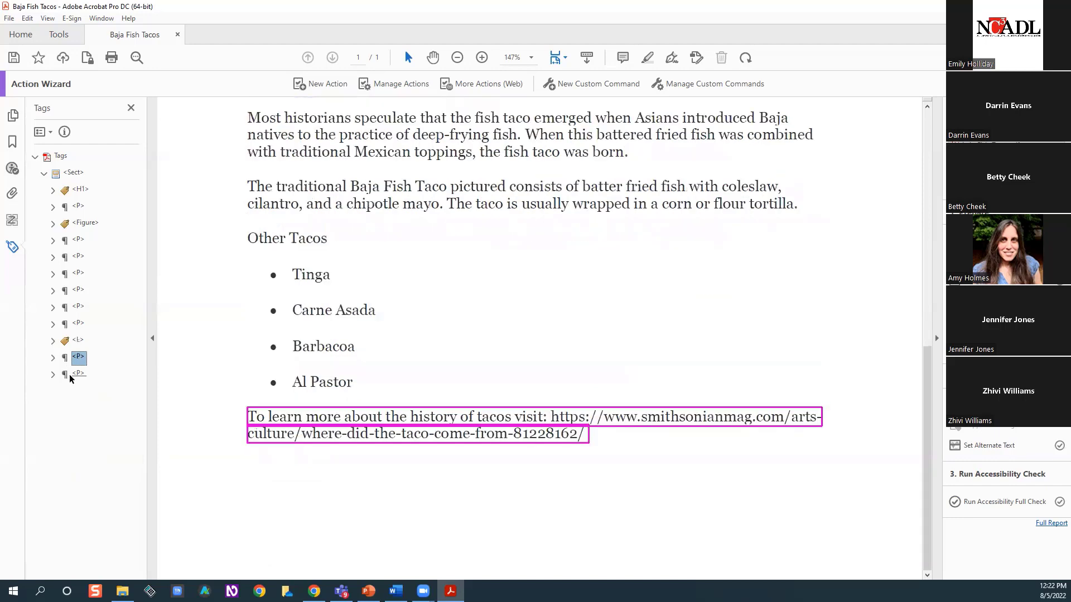
pyautogui.click(75, 375)
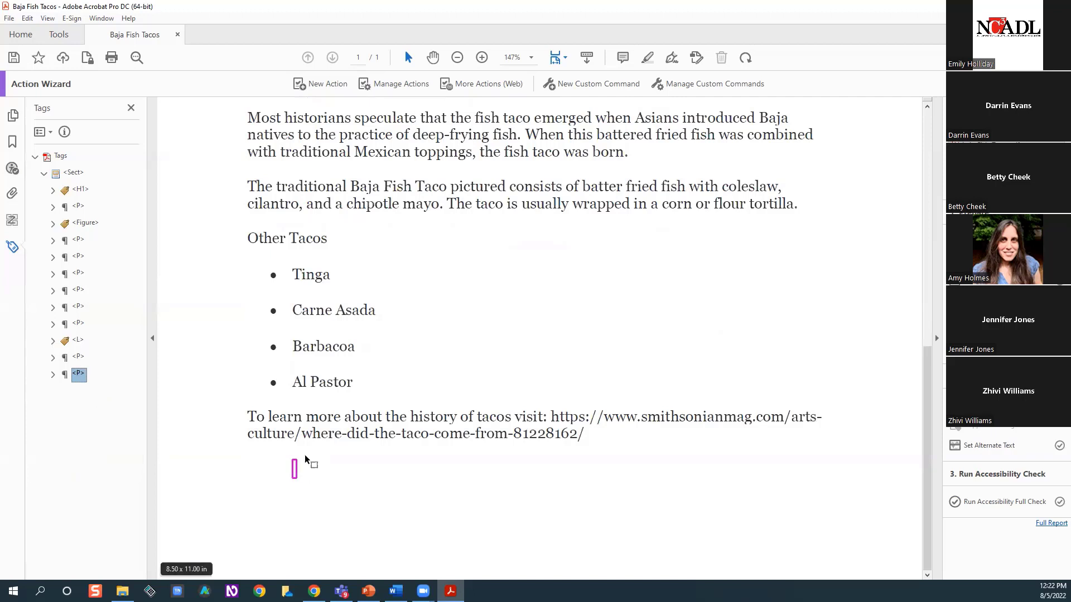
pyautogui.click(79, 241)
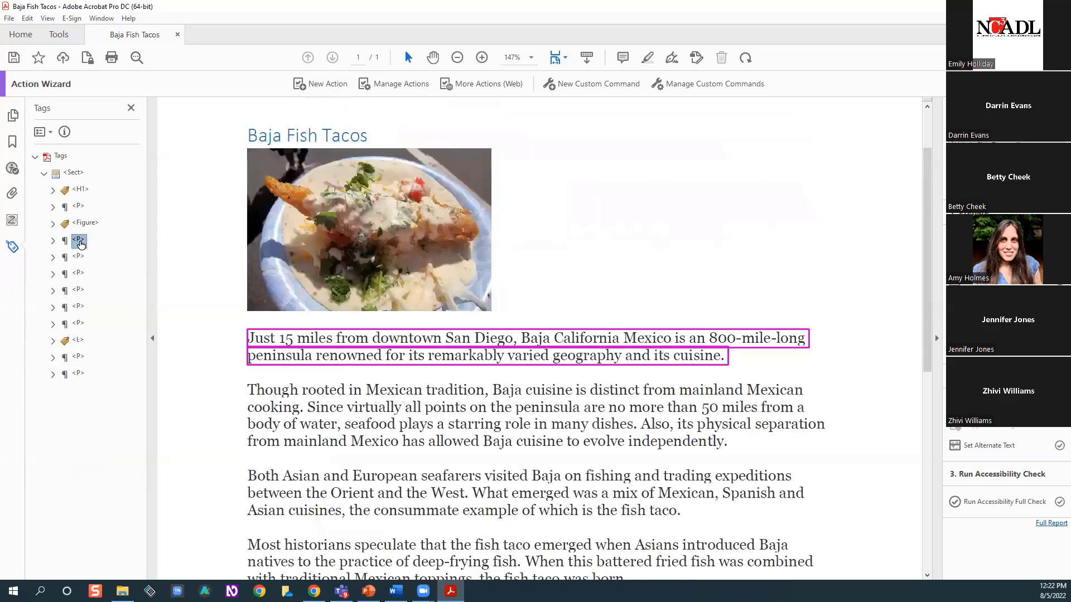
pyautogui.click(77, 208)
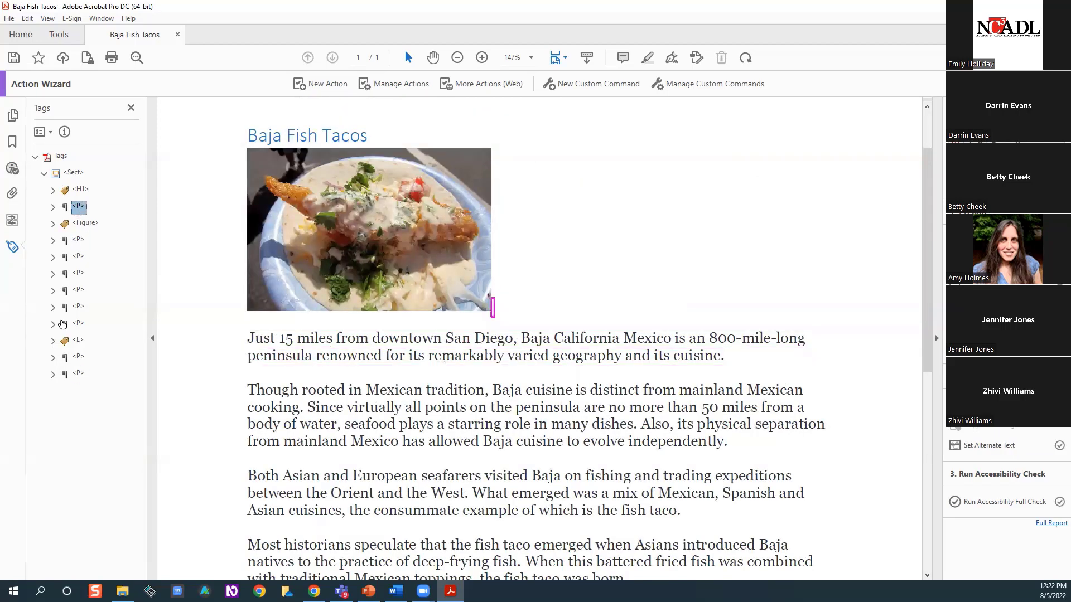
pyautogui.click(75, 374)
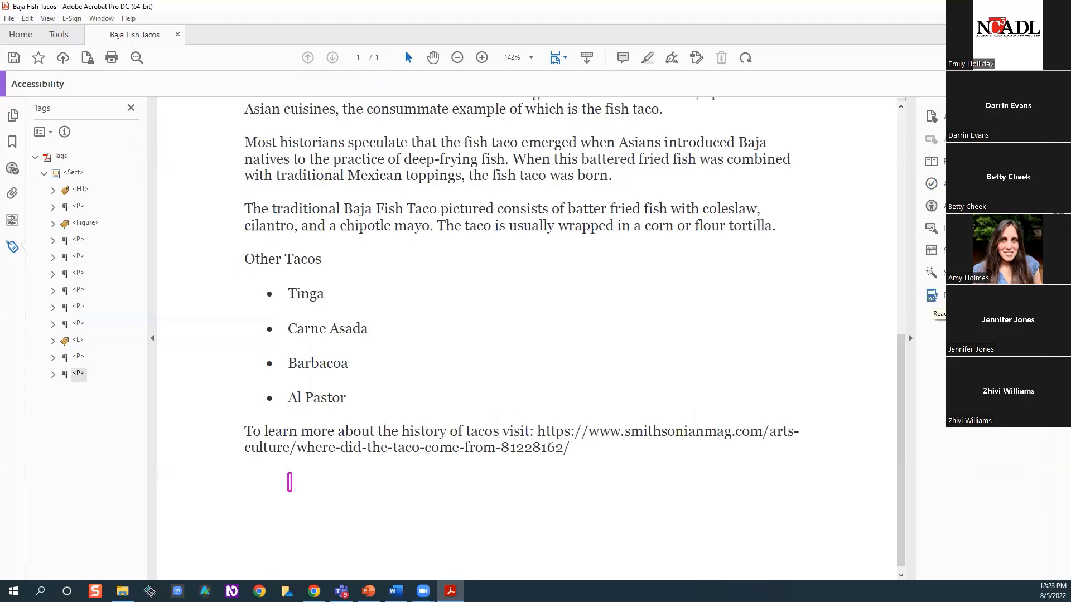
# Open the Reading Order tool and view the numbered content regions from the beginning of the page
pyautogui.click(931, 295)
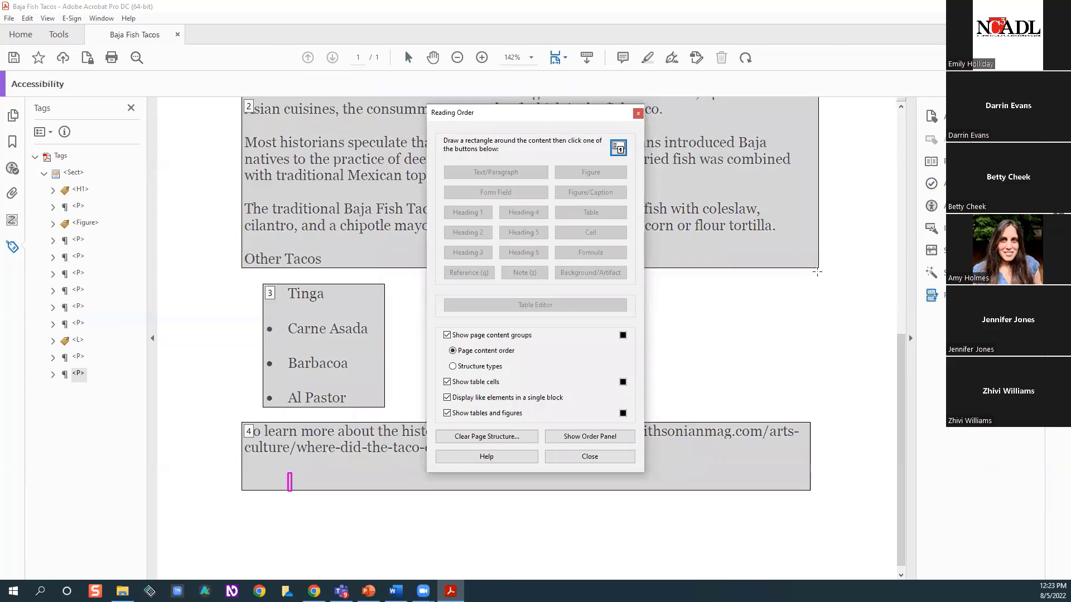
pyautogui.scroll(2, 812, 272)
pyautogui.scroll(3, 591, 173)
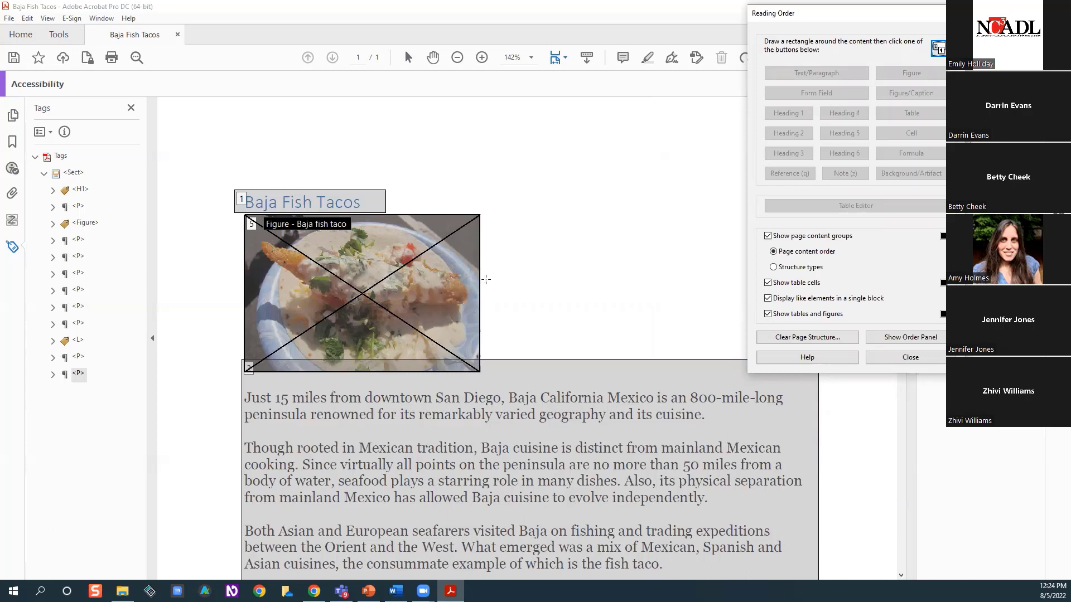
# Compare the tags from the section to the final paragraph with the numbered regions on the page, and close the Reading Order tool
pyautogui.click(72, 173)
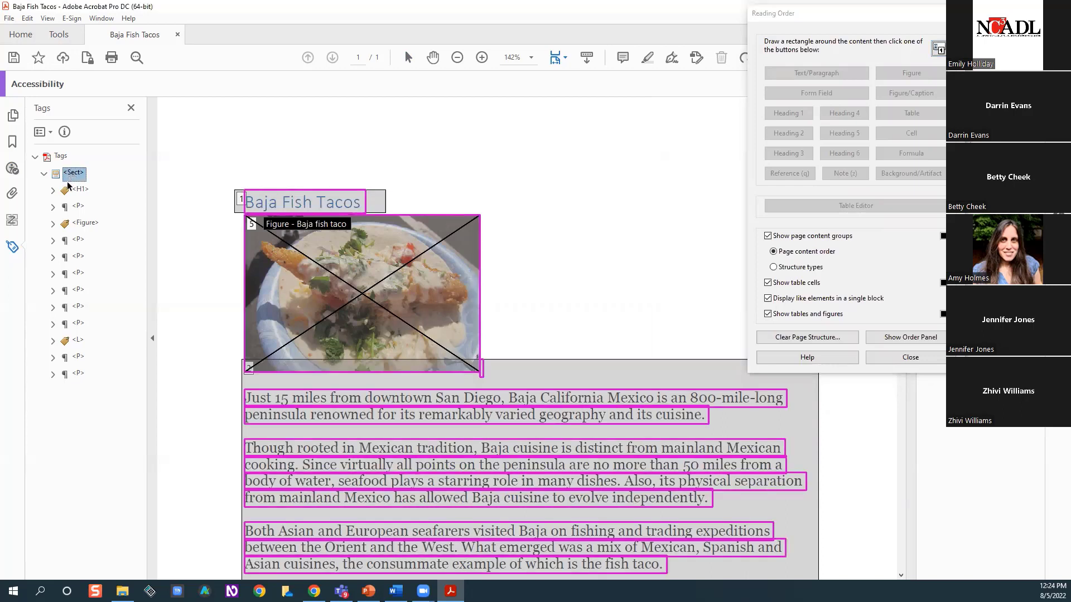
pyautogui.click(73, 191)
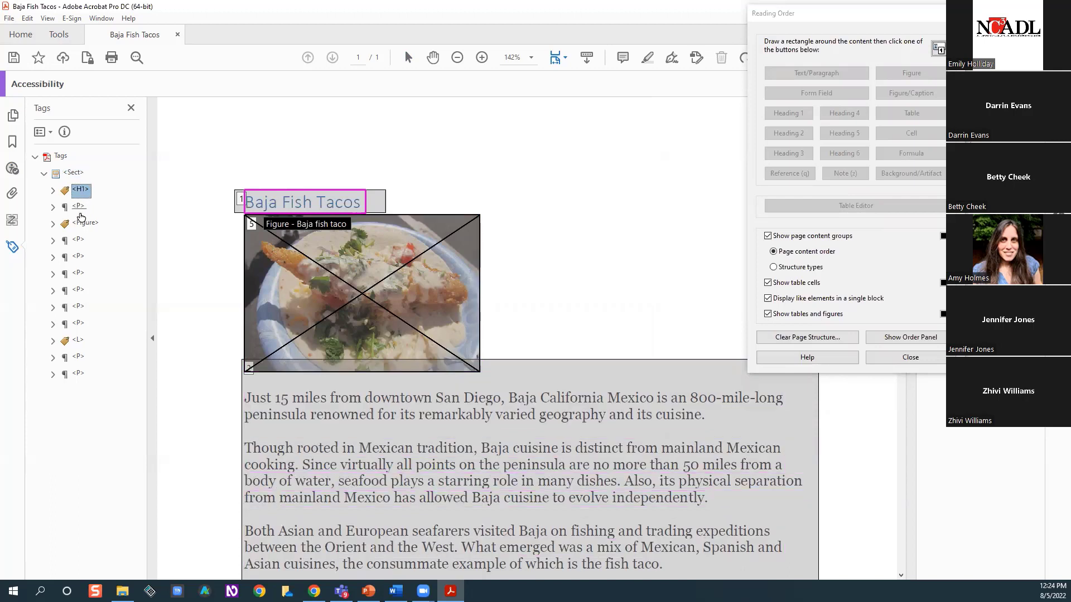
pyautogui.click(78, 208)
pyautogui.click(73, 225)
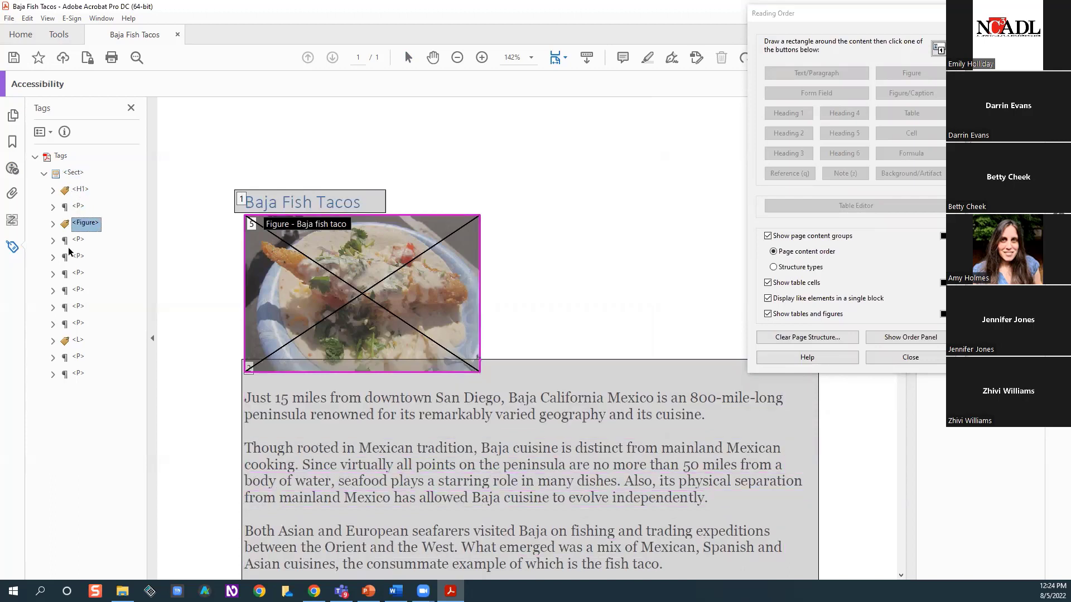
pyautogui.click(77, 258)
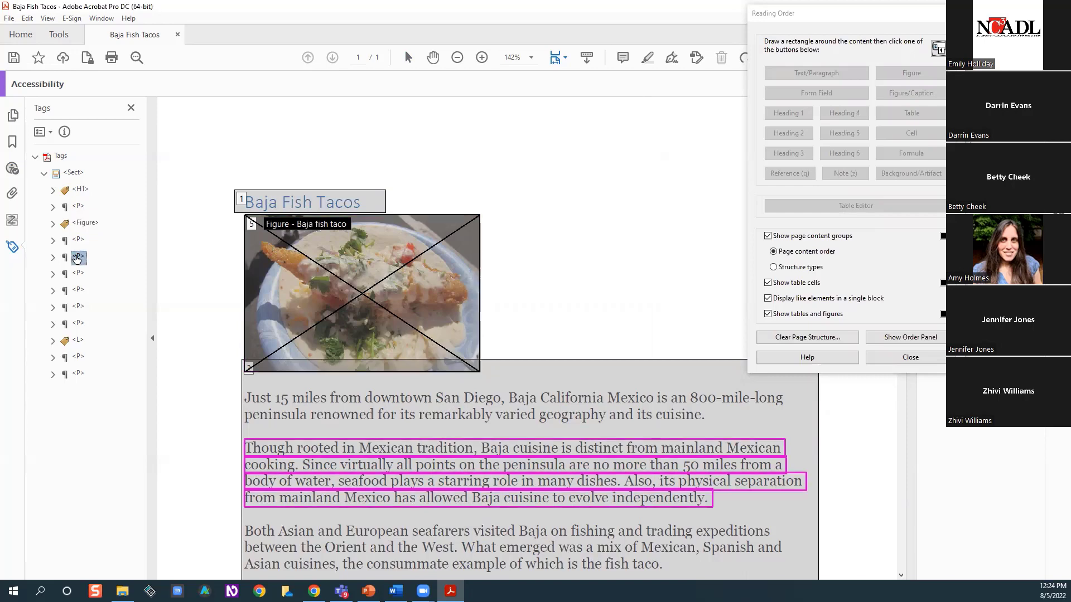
pyautogui.click(76, 291)
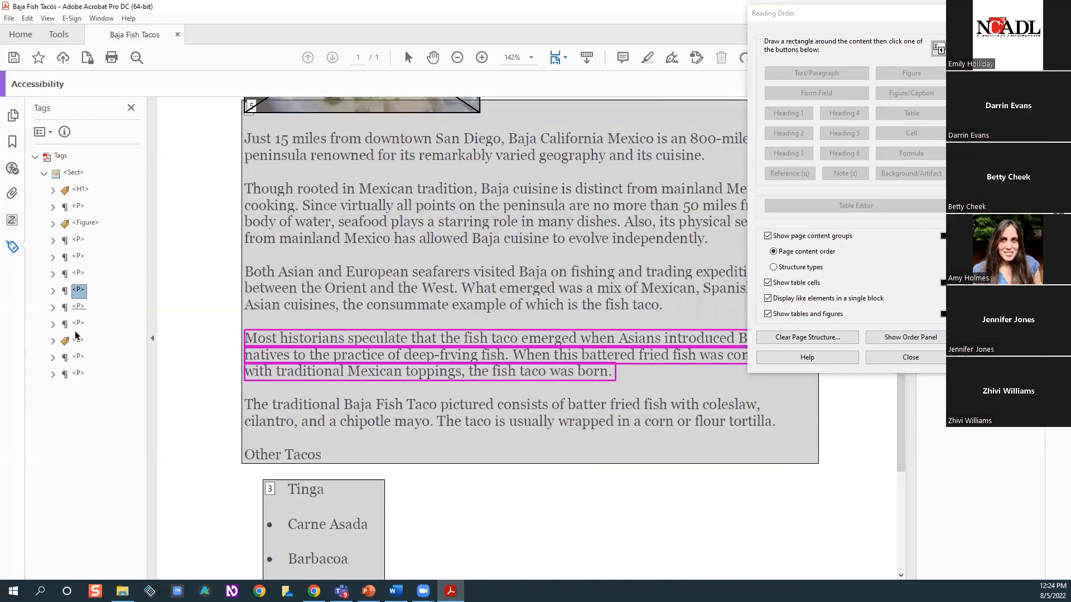
pyautogui.click(76, 331)
pyautogui.click(77, 342)
pyautogui.click(78, 358)
pyautogui.click(79, 374)
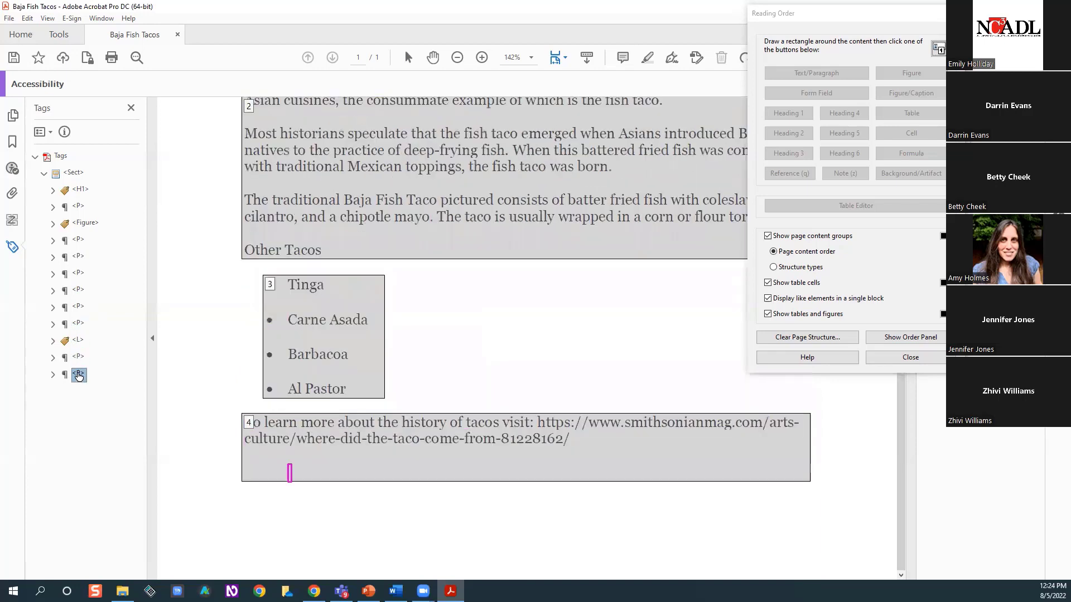
pyautogui.click(191, 273)
pyautogui.click(951, 14)
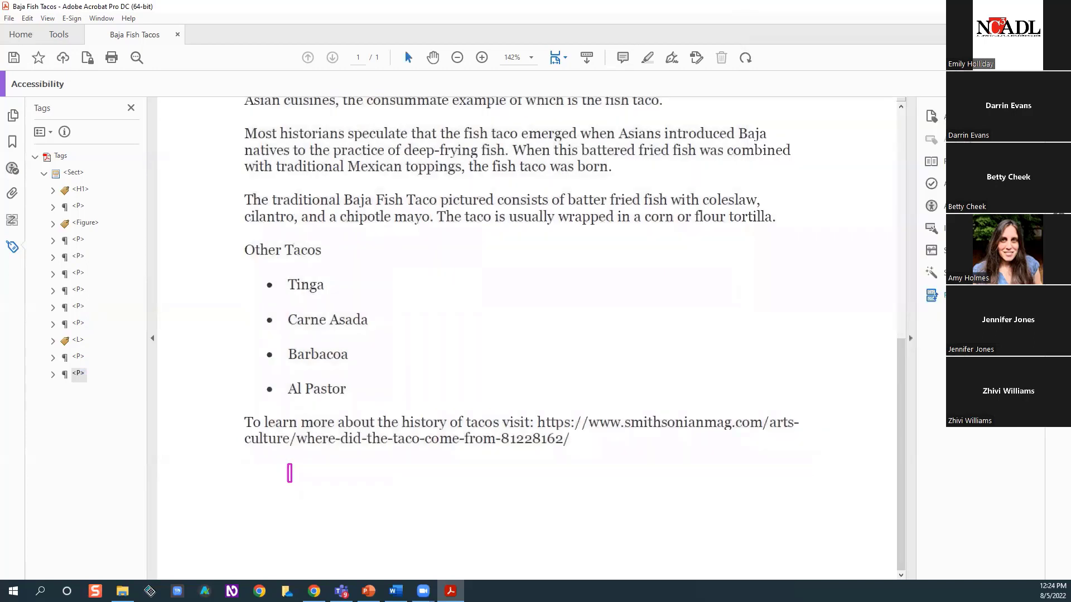
pyautogui.click(952, 295)
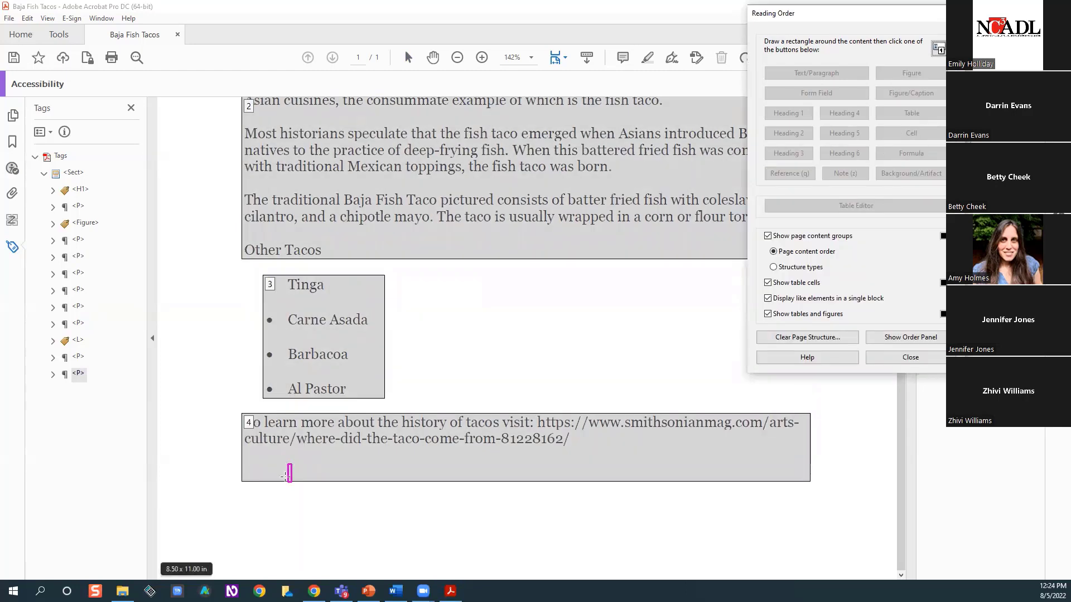
pyautogui.rightClick(292, 478)
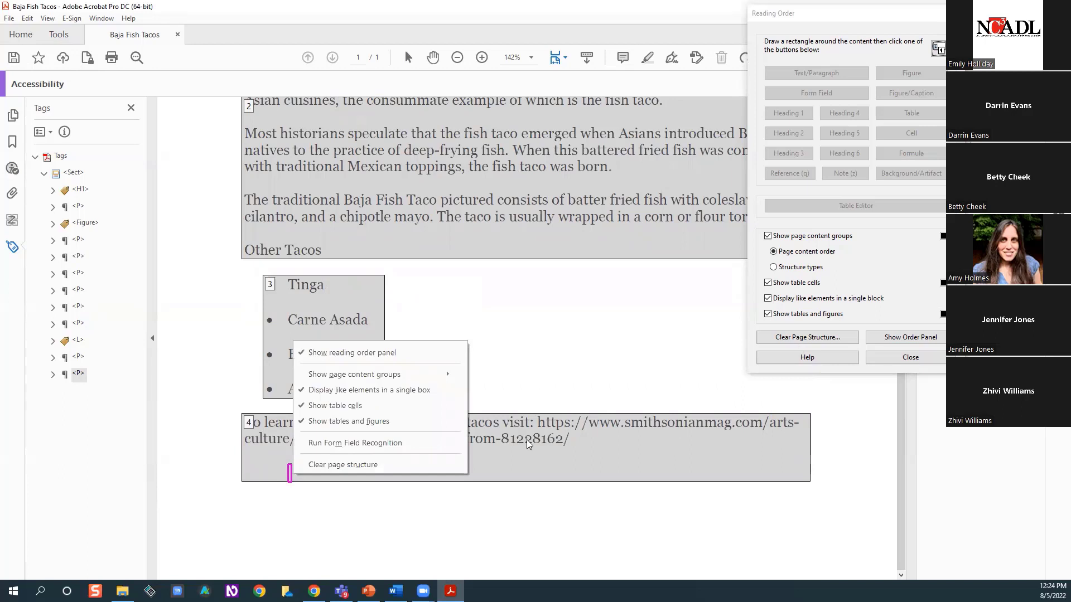
pyautogui.click(528, 335)
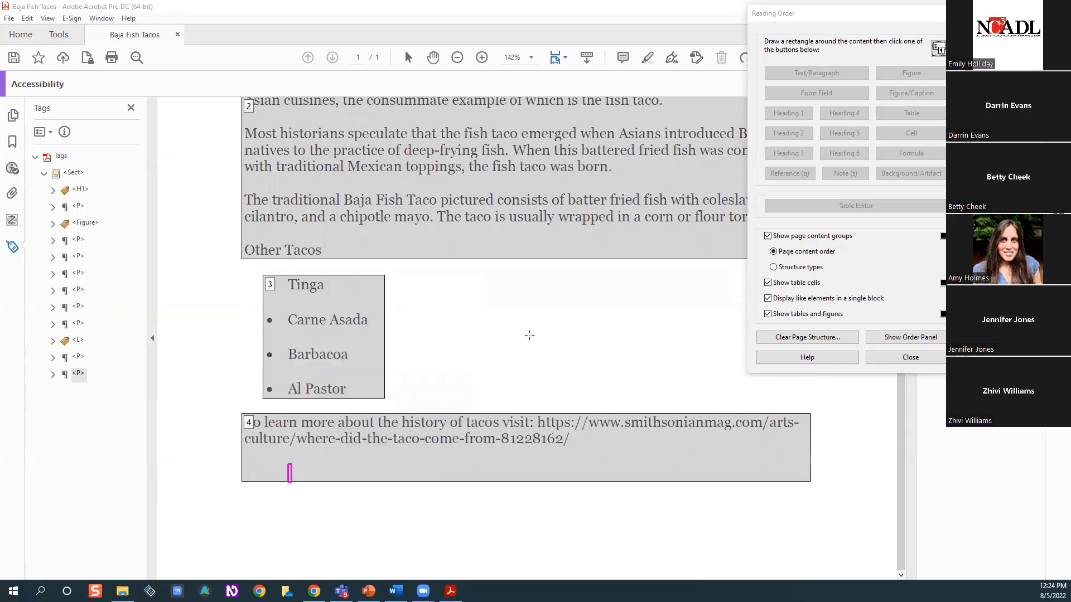
pyautogui.click(898, 360)
# Mark the empty paragraph below the taco history link as Background/Artifact with the Reading Order tool
pyautogui.click(951, 296)
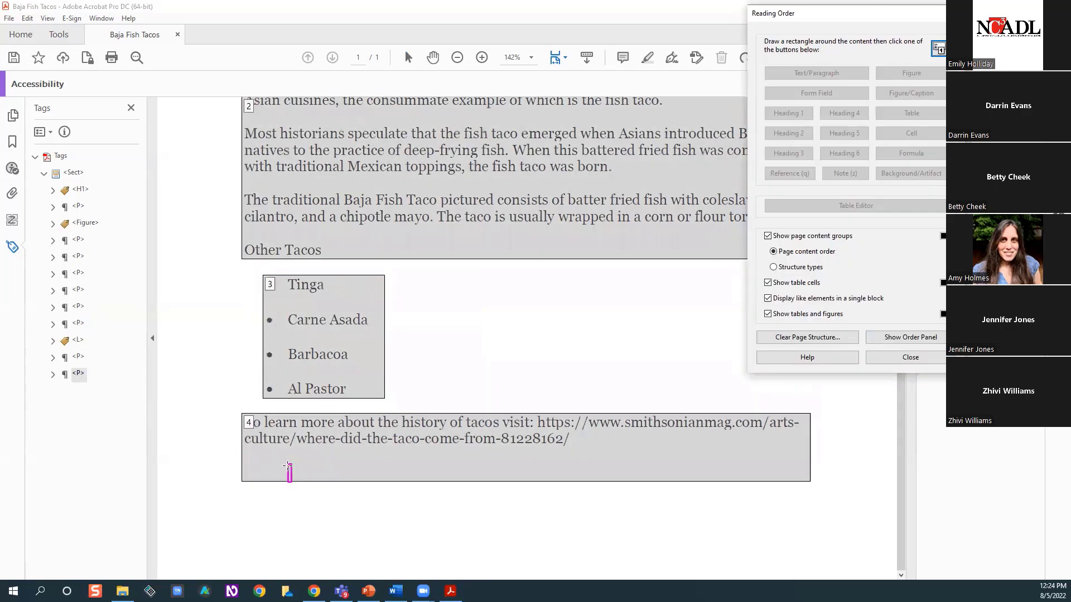
pyautogui.moveTo(284, 464); pyautogui.dragTo(302, 487)
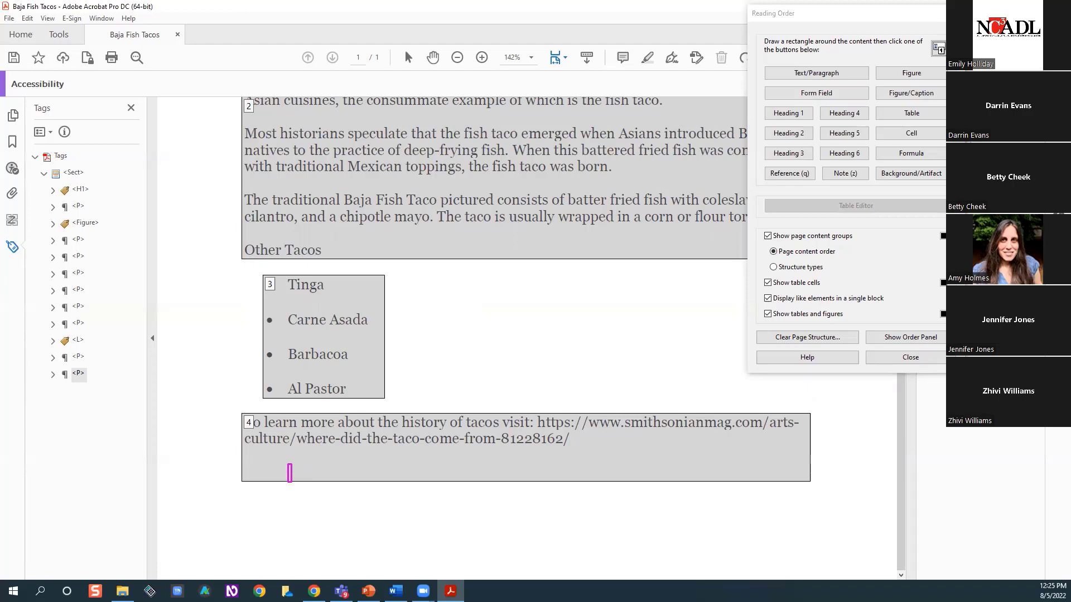
pyautogui.click(915, 175)
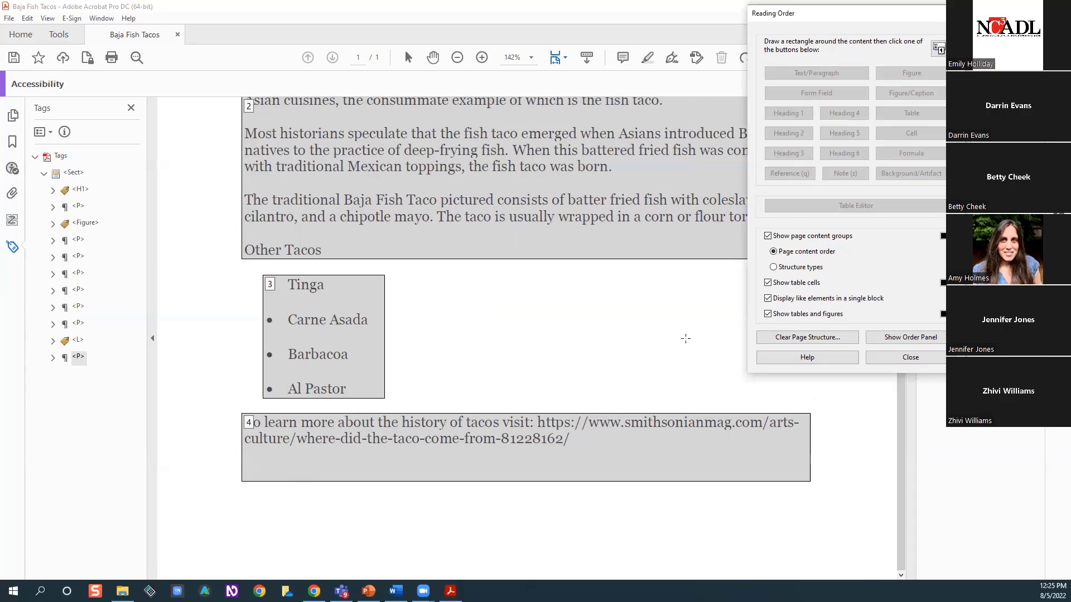
# Mark the empty paragraph tagged between the heading and the figure as Background/Artifact, and close the Reading Order tool
pyautogui.scroll(10, 685, 339)
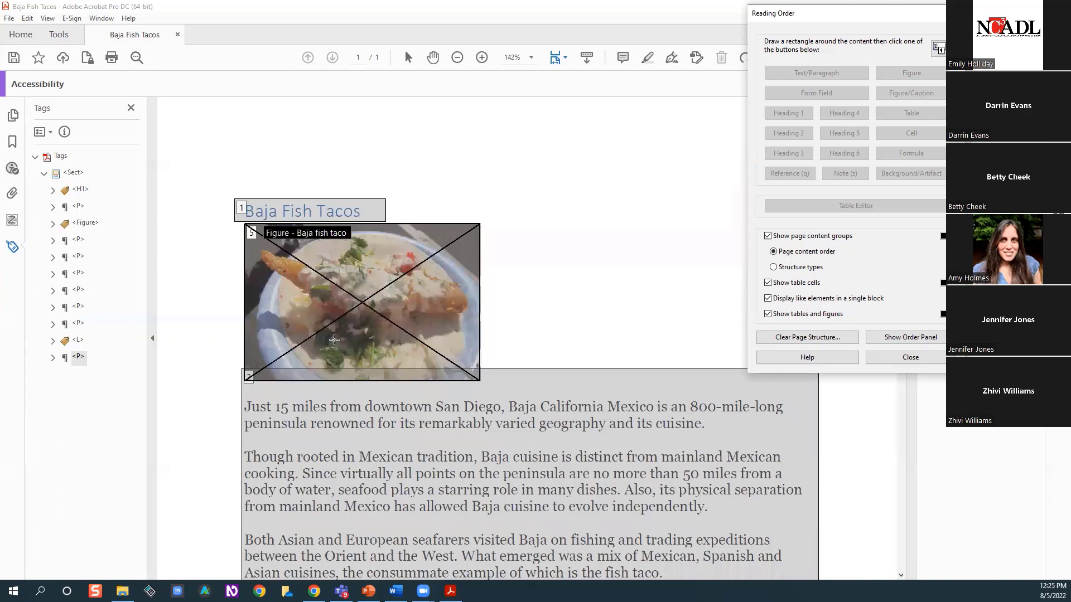
pyautogui.click(78, 207)
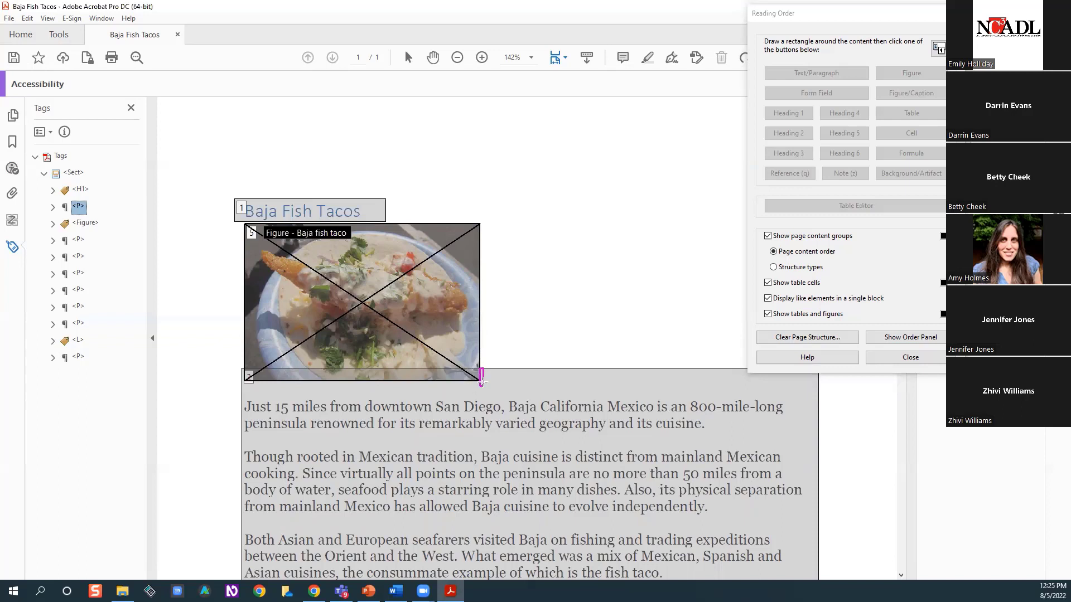
pyautogui.moveTo(485, 389); pyautogui.dragTo(487, 391)
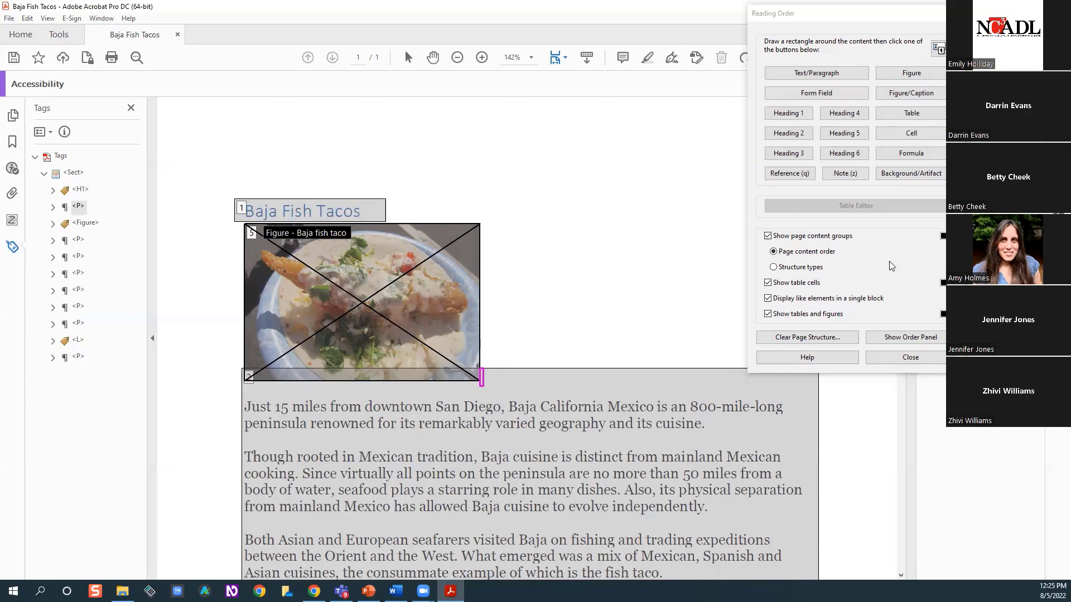
pyautogui.click(922, 176)
pyautogui.click(918, 173)
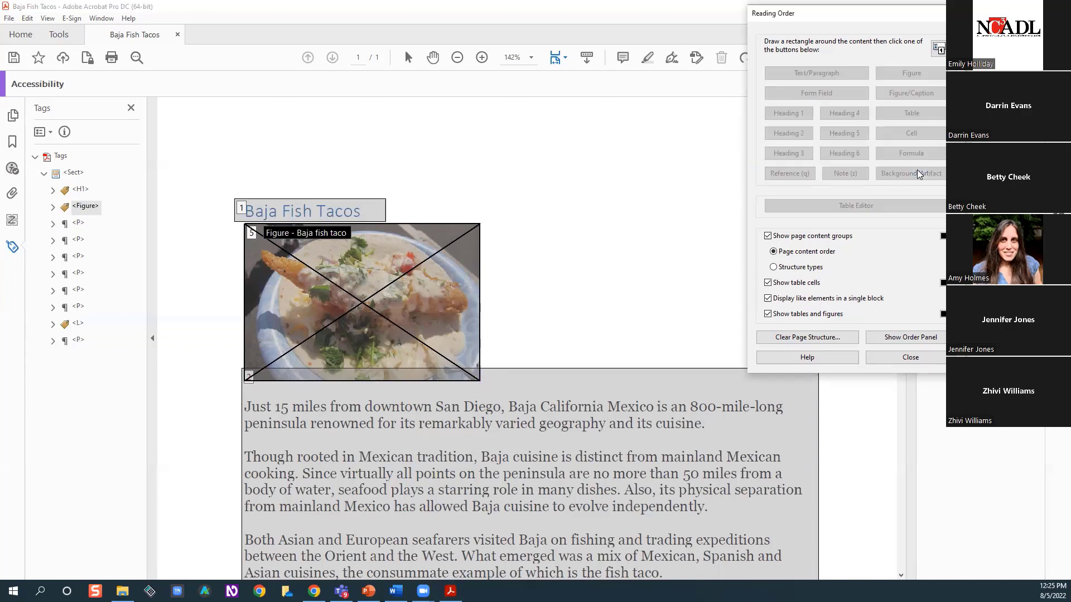
pyautogui.click(911, 358)
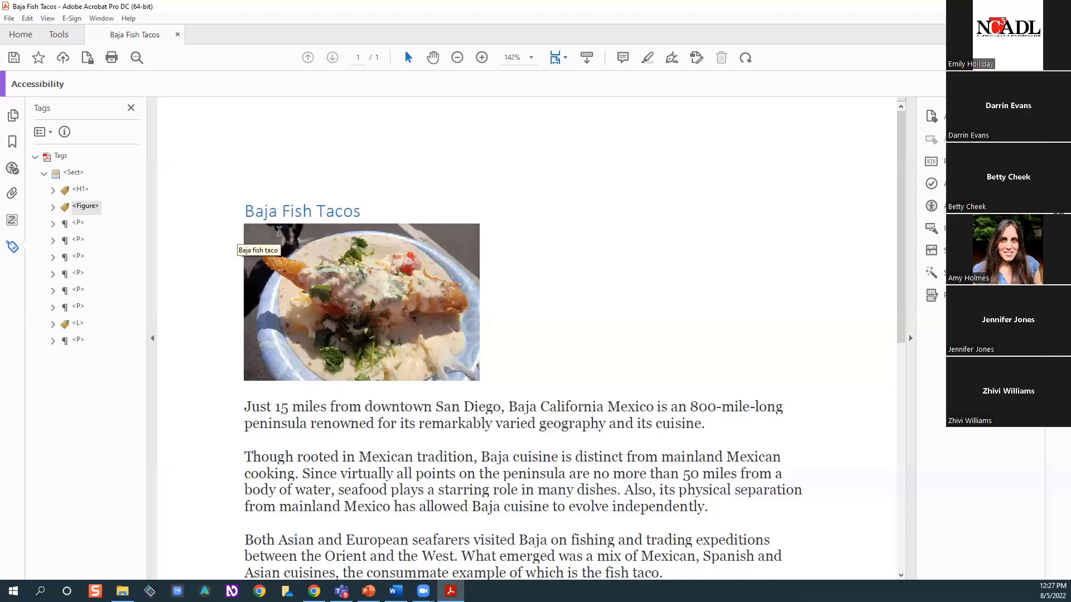
# Check each remaining tag after the figure against the page, from the first paragraph through the list to the final link paragraph
pyautogui.click(80, 223)
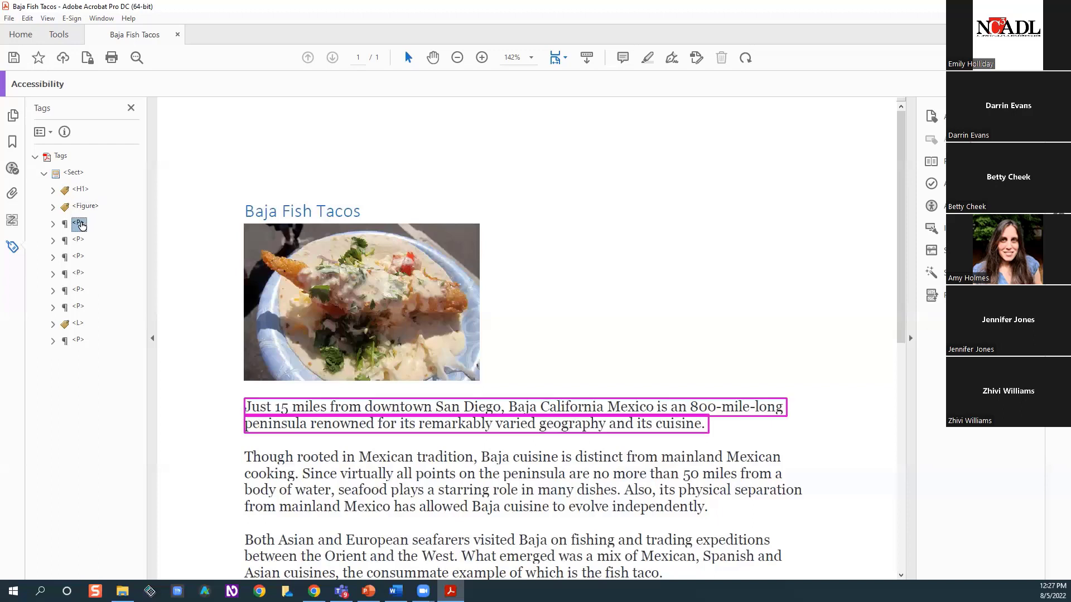
pyautogui.click(79, 241)
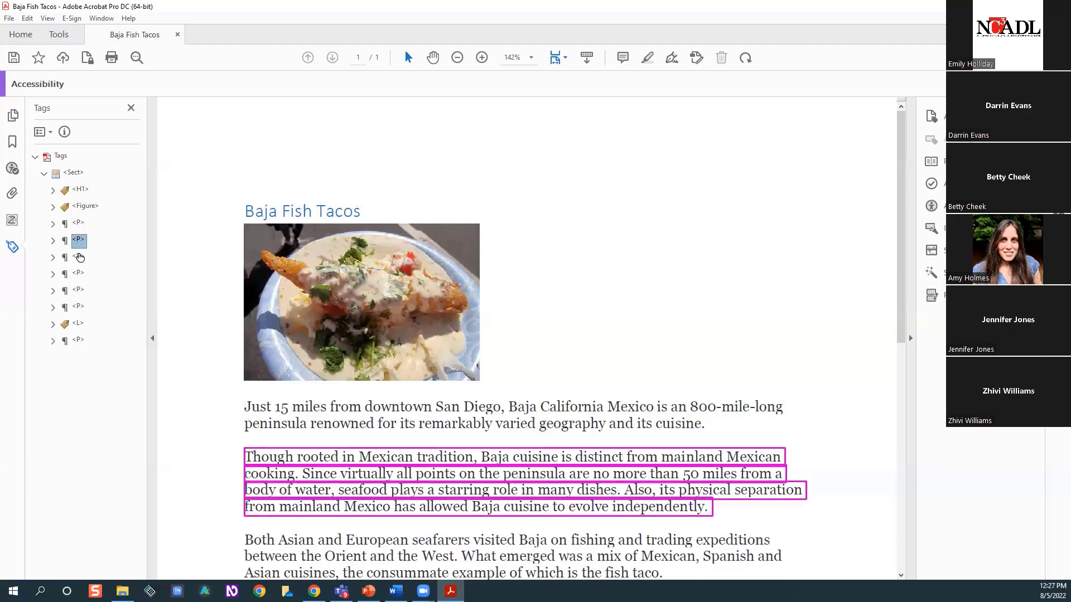
pyautogui.click(79, 257)
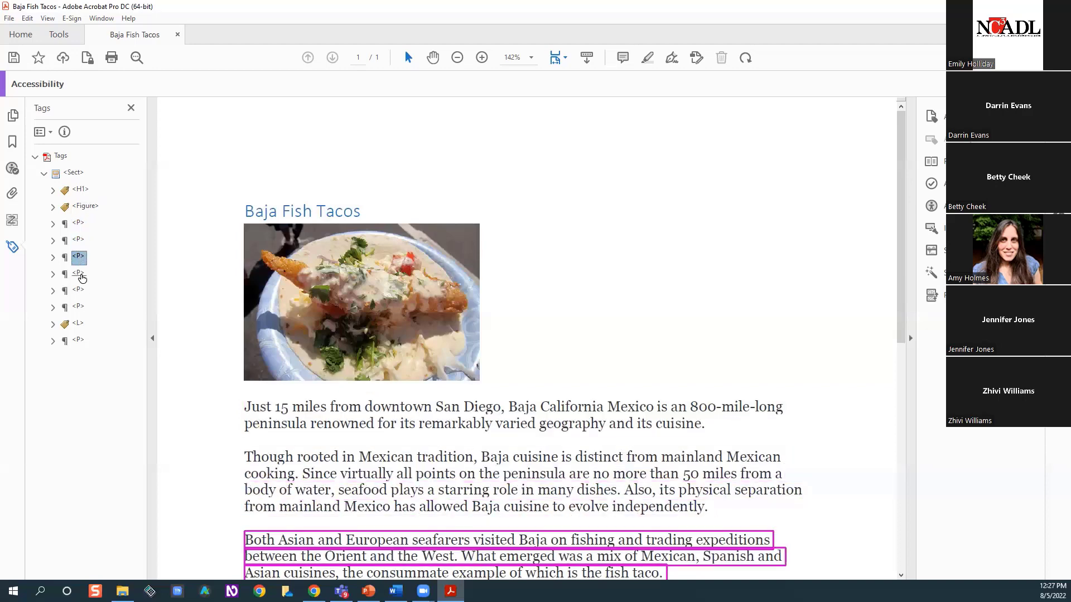
pyautogui.click(81, 275)
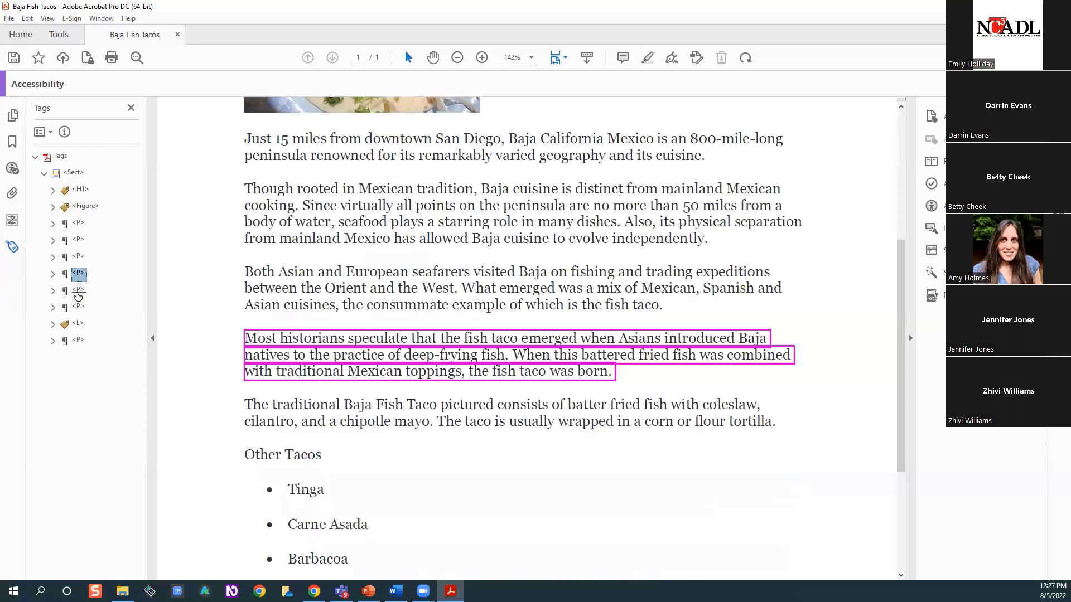
pyautogui.click(78, 294)
pyautogui.click(88, 314)
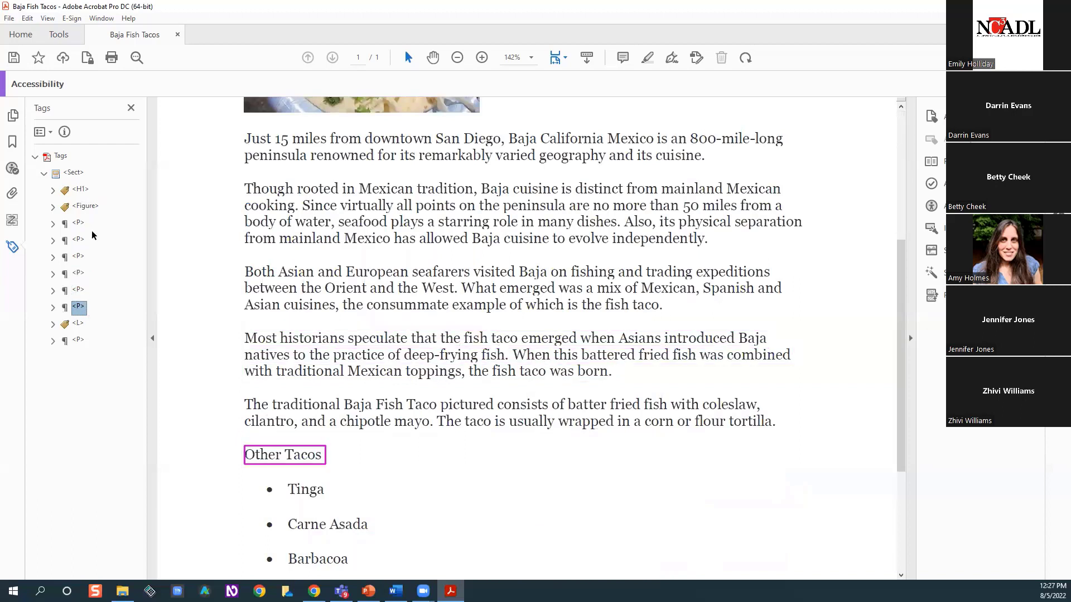
pyautogui.click(73, 325)
pyautogui.click(77, 341)
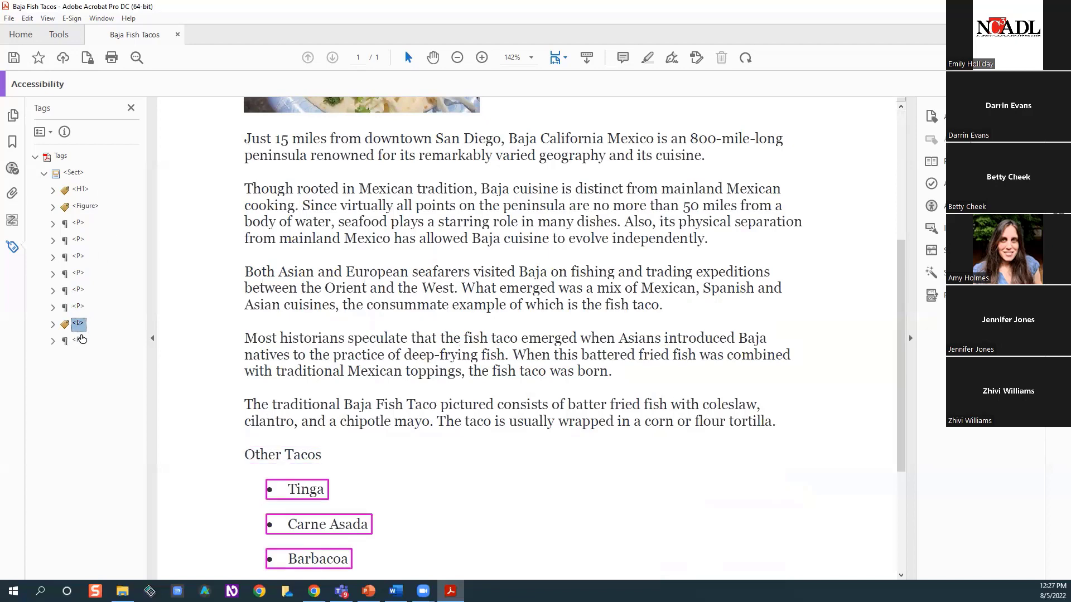
# Review the section tag's properties and its available tag types, and close the properties without changing the type
pyautogui.click(76, 174)
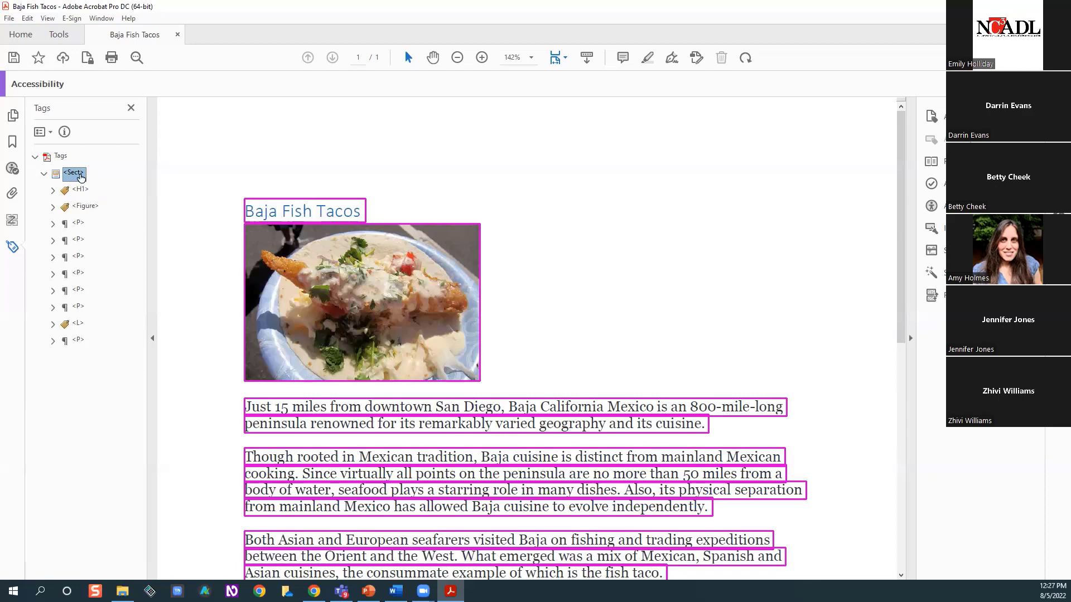
pyautogui.rightClick(80, 178)
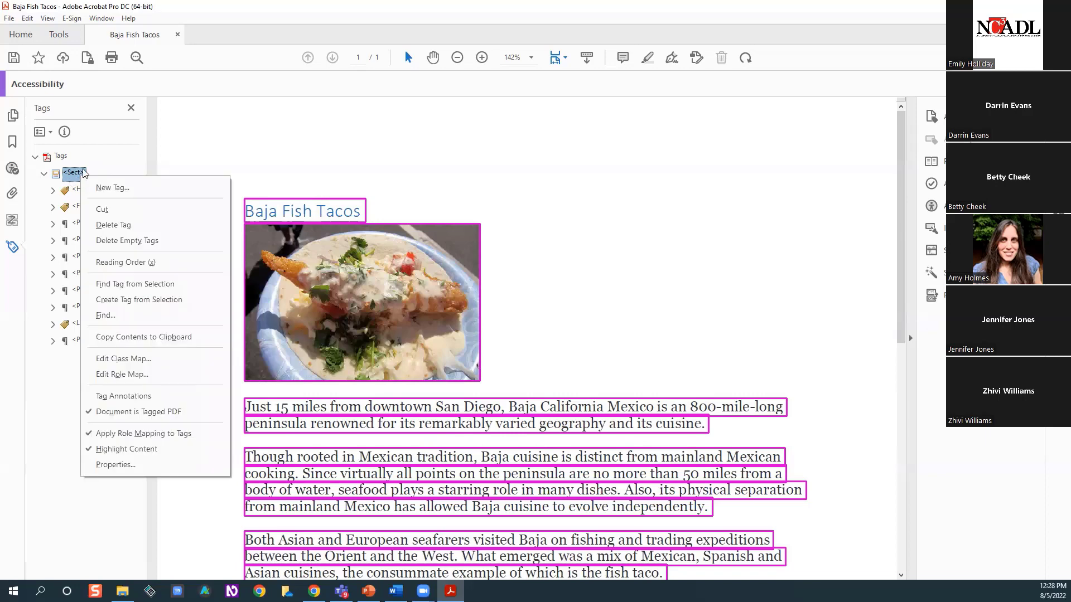
pyautogui.click(128, 468)
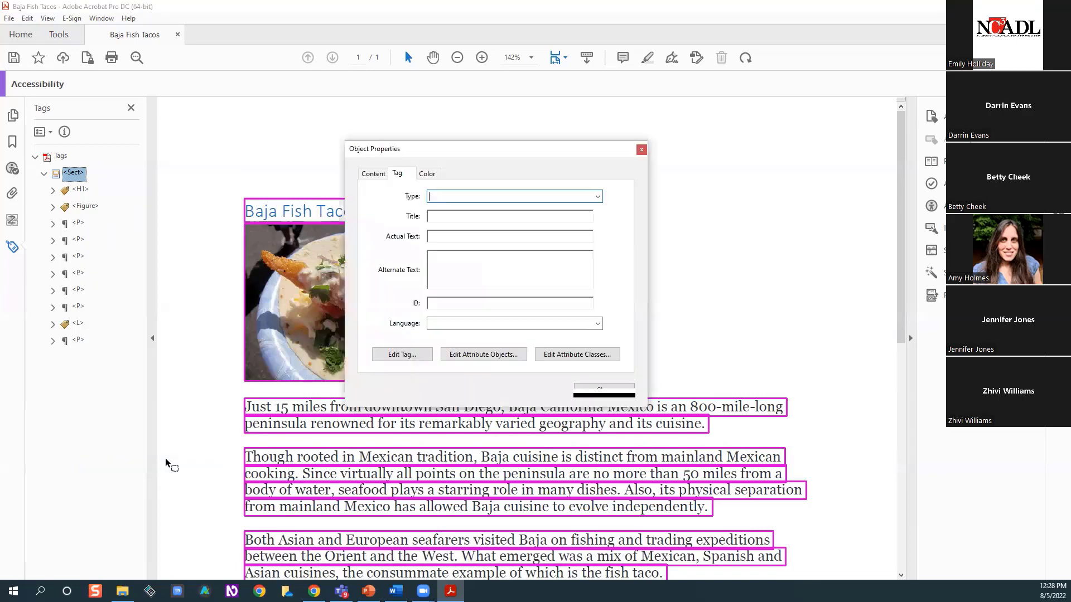
pyautogui.click(598, 196)
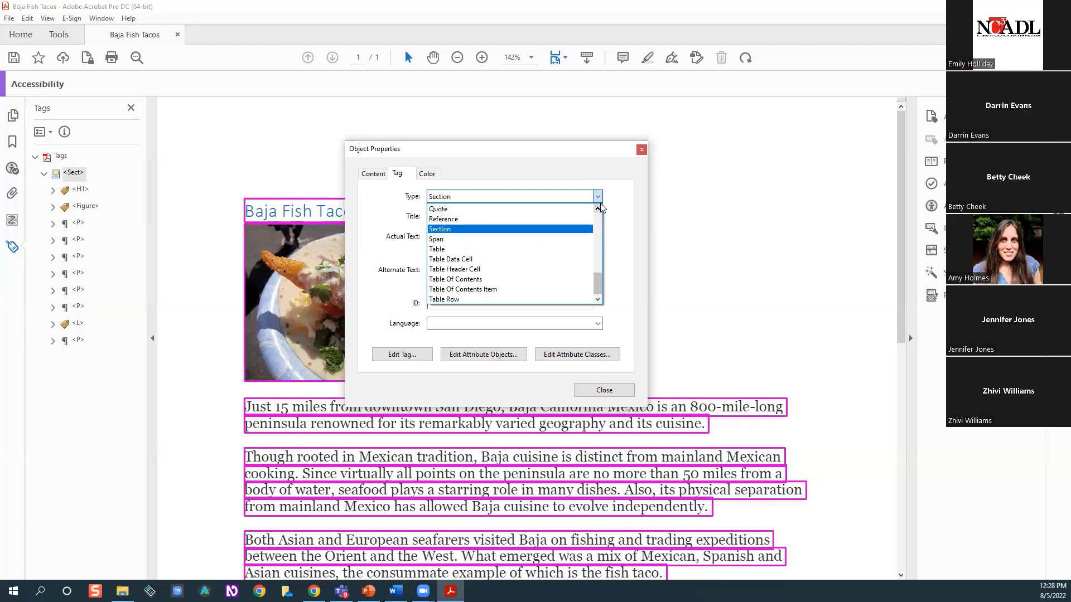
pyautogui.click(761, 236)
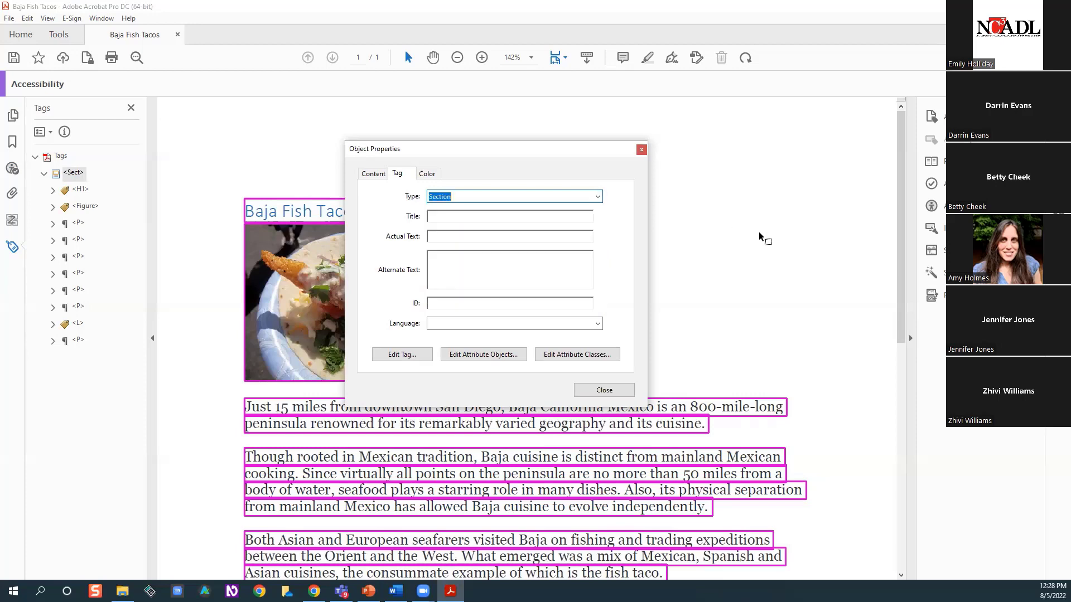
pyautogui.click(642, 149)
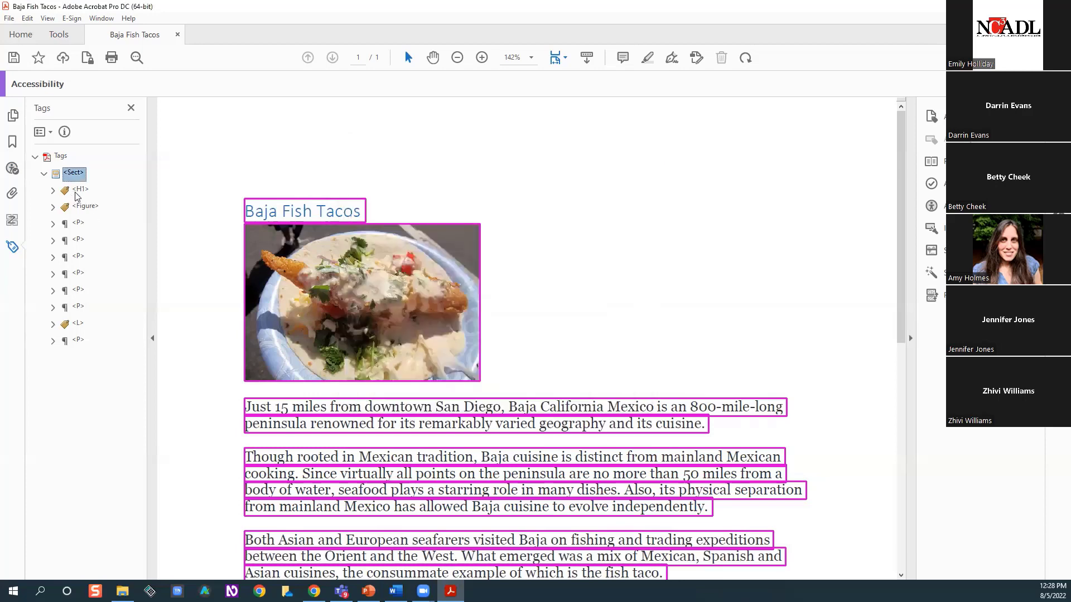
# Change the tag type of the Baja Fish Tacos heading to Paragraph in its properties
pyautogui.rightClick(77, 193)
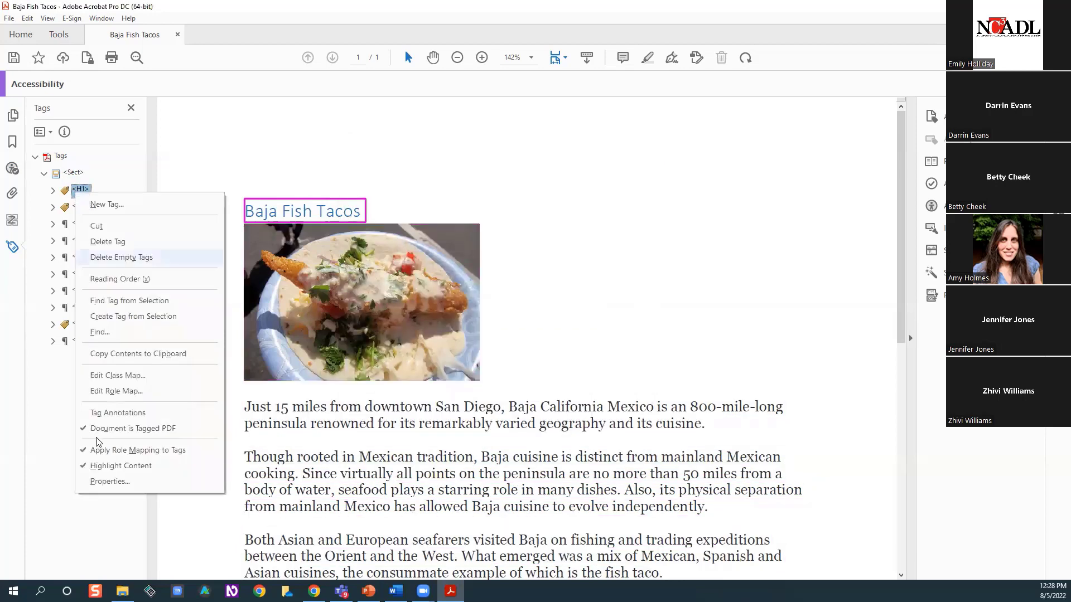
pyautogui.click(110, 481)
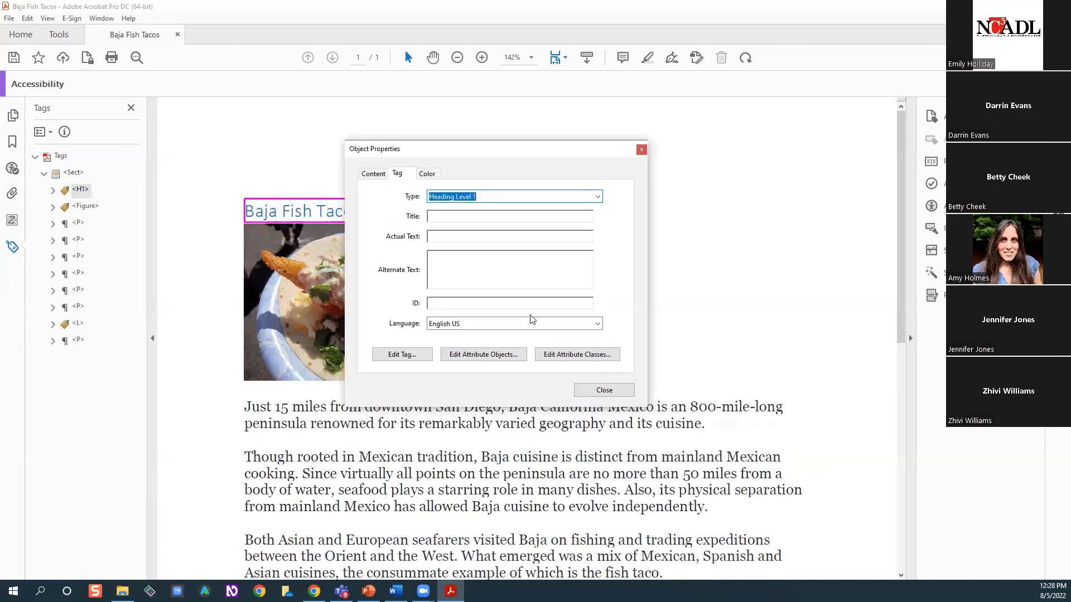
pyautogui.click(598, 198)
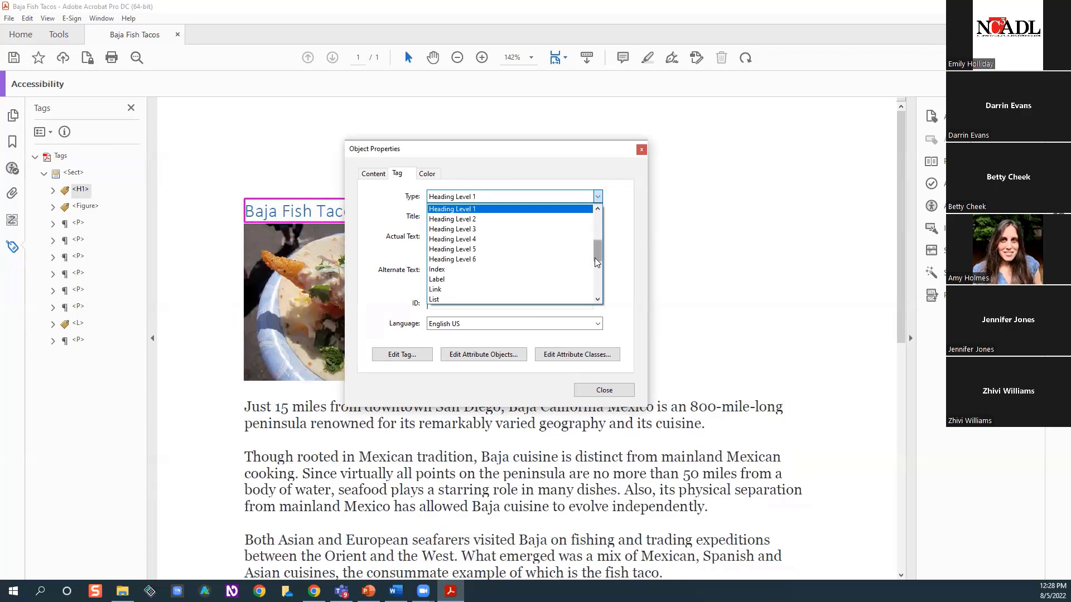
pyautogui.scroll(-4, 595, 277)
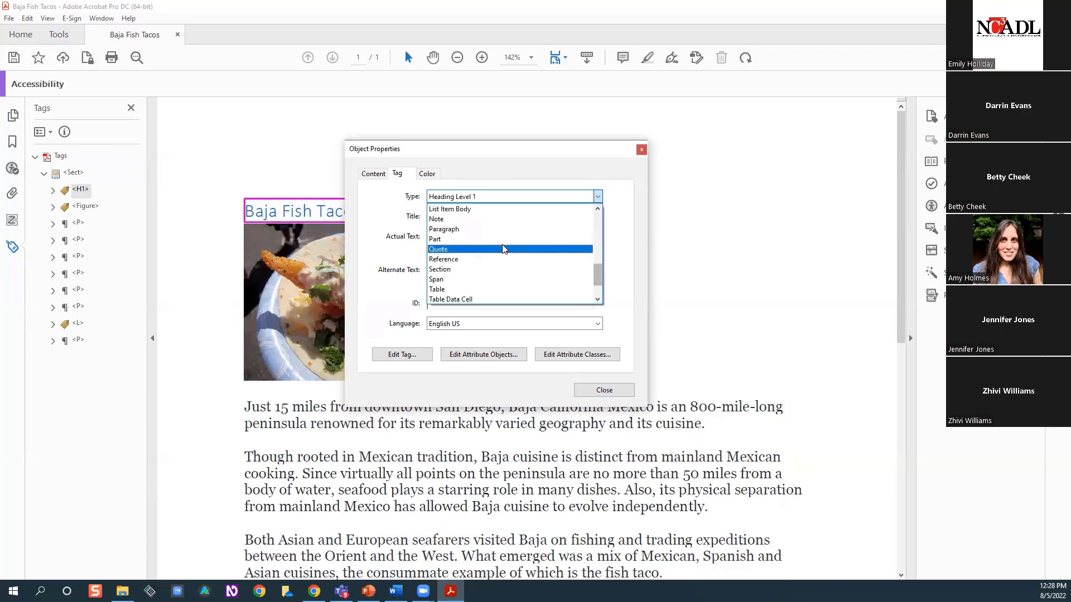
pyautogui.click(491, 229)
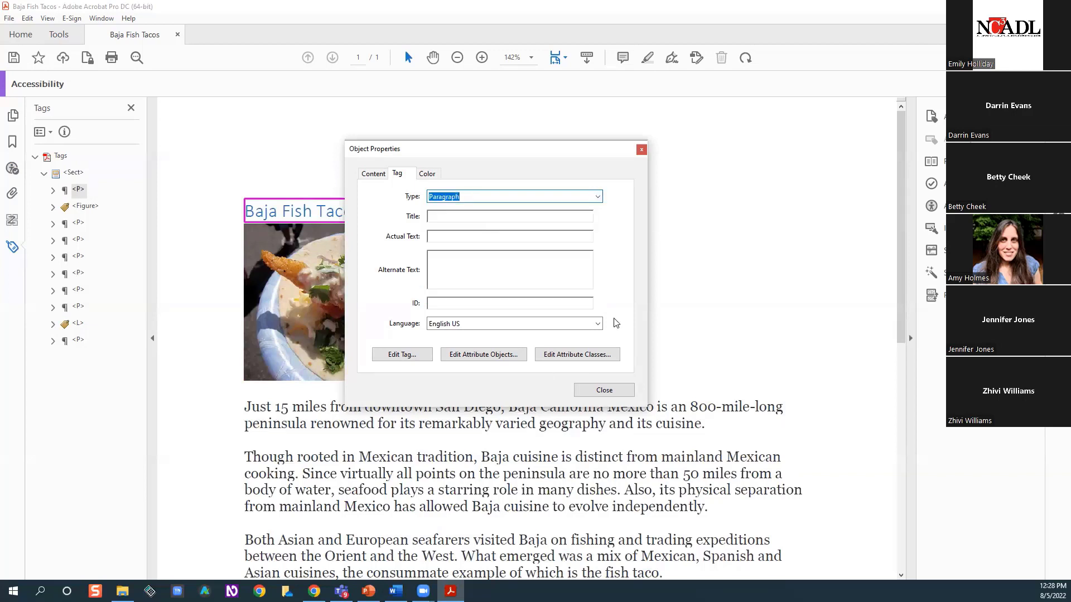
pyautogui.click(611, 389)
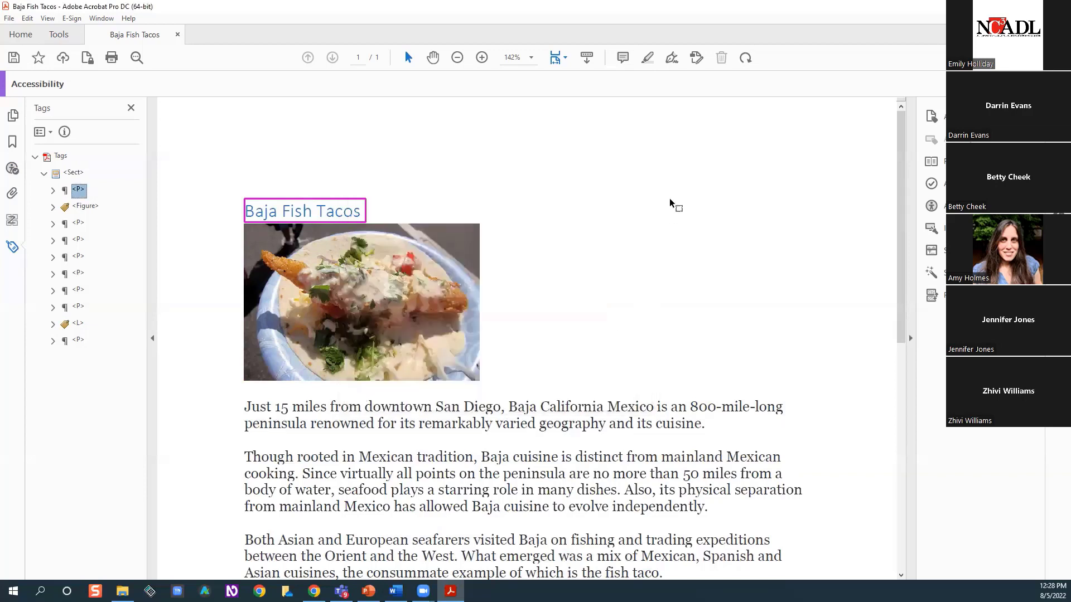
# Set the tag type of the Baja Fish Tacos title back to Heading Level 1 in its properties
pyautogui.rightClick(81, 191)
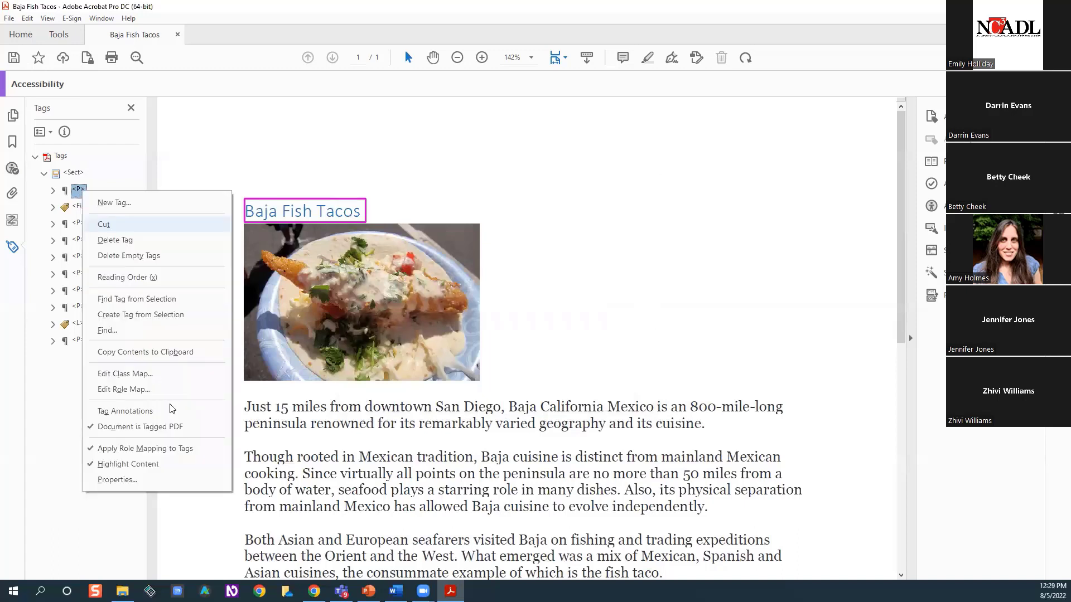
pyautogui.click(157, 480)
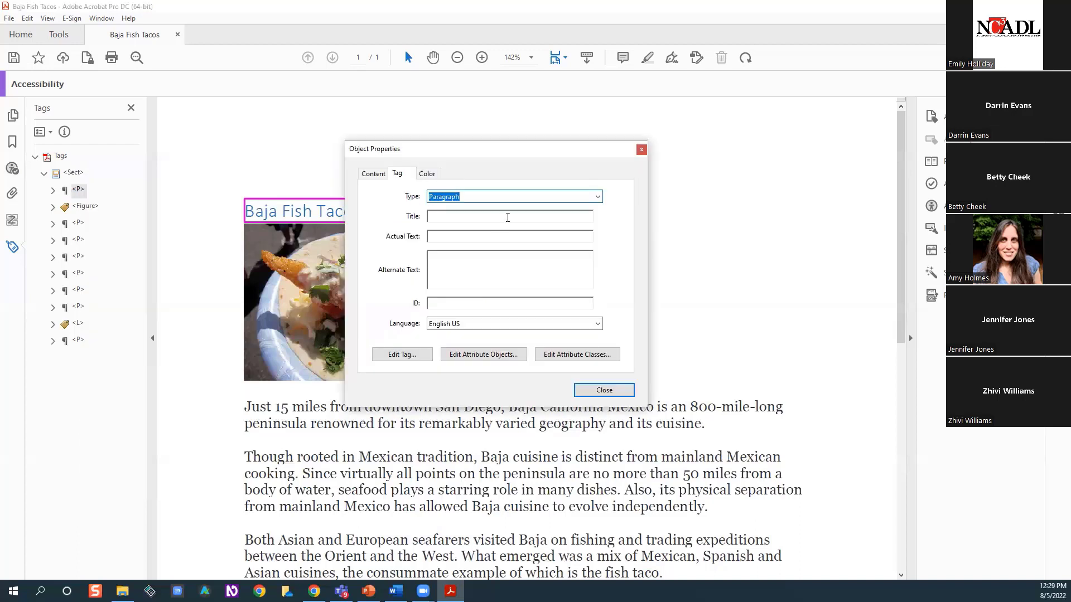
pyautogui.click(598, 197)
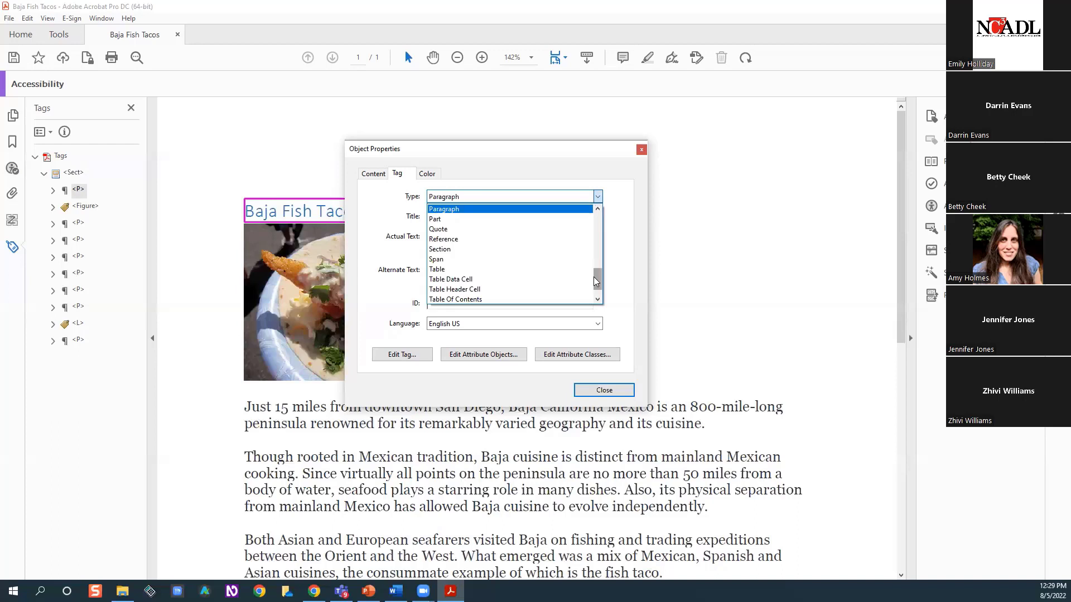
pyautogui.moveTo(593, 277); pyautogui.dragTo(528, 236)
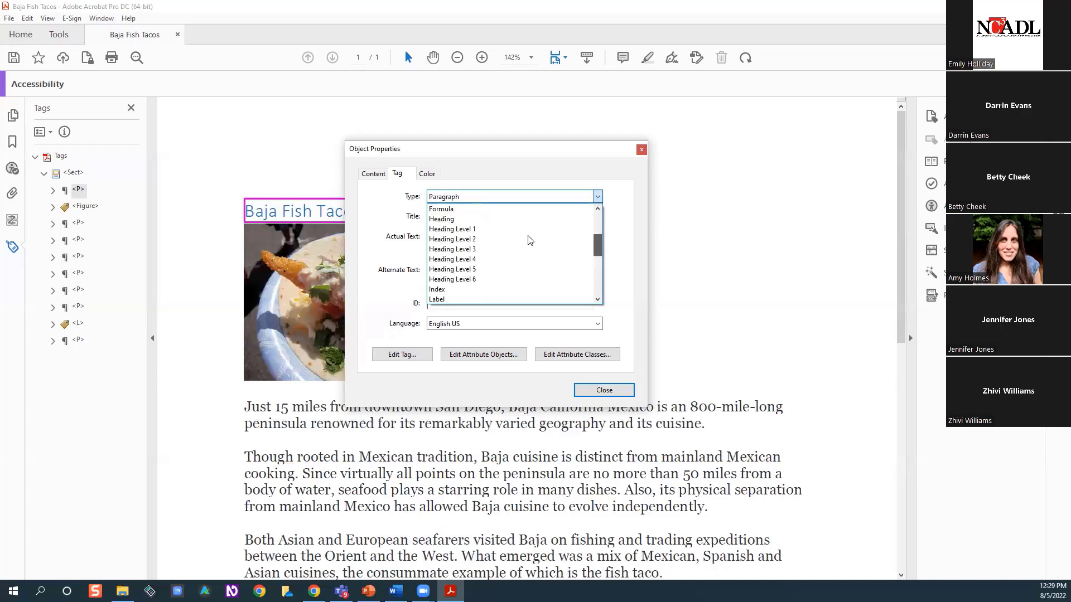
pyautogui.click(482, 230)
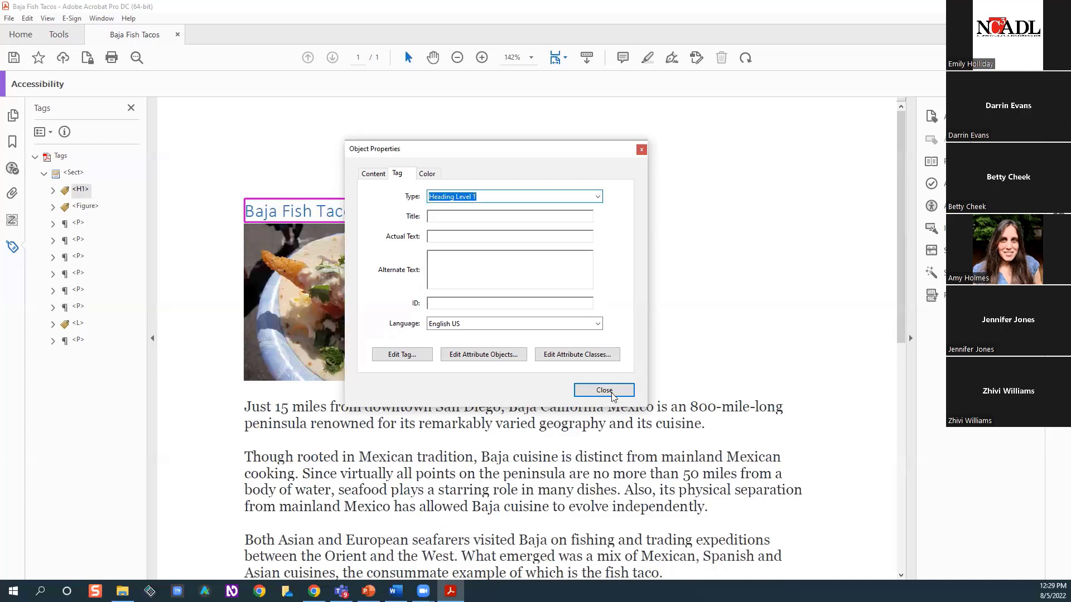
pyautogui.click(604, 388)
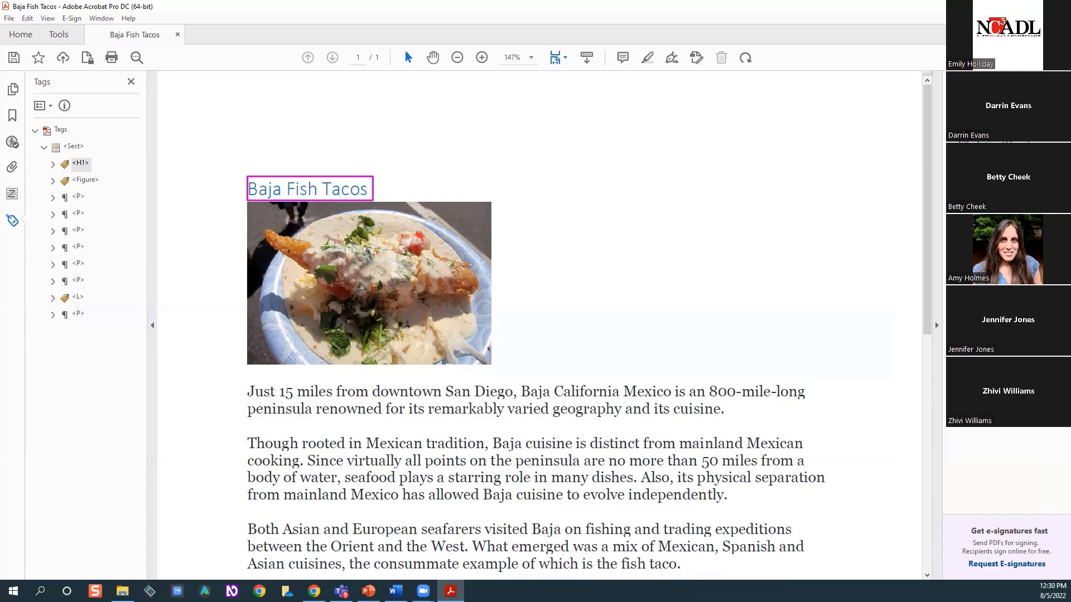
# Open the Accessibility tools and check the paragraph tags against the page, from the first paragraph to the final link paragraph
pyautogui.click(970, 192)
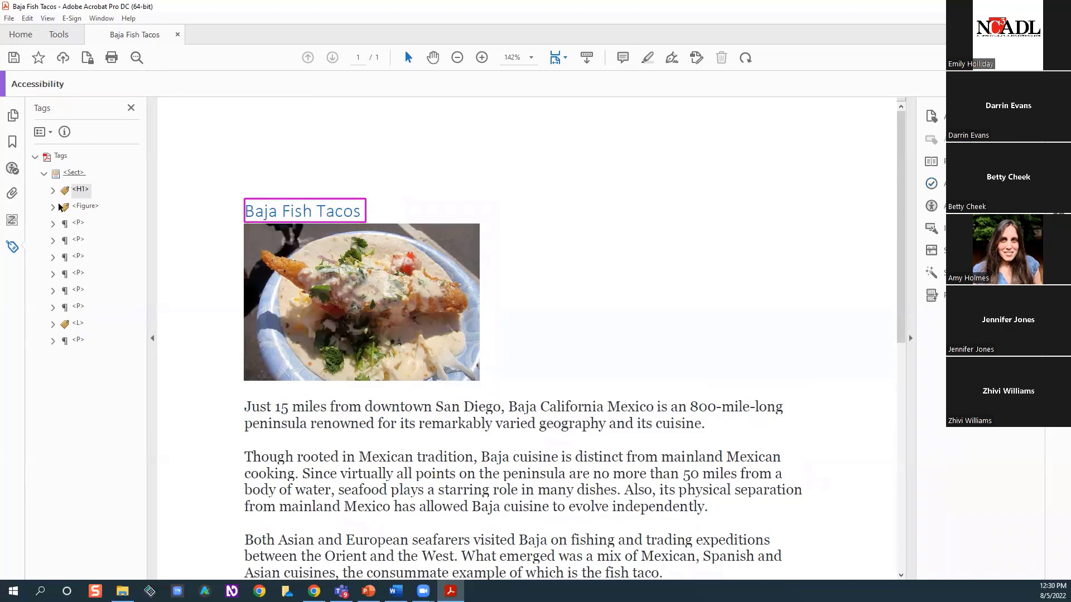
pyautogui.click(80, 226)
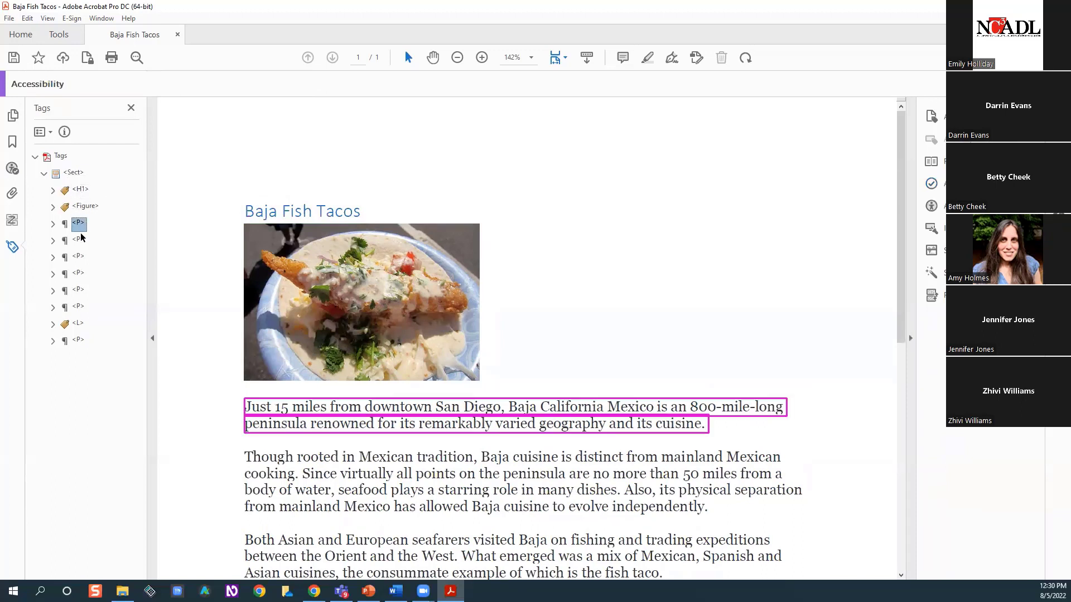
pyautogui.click(79, 257)
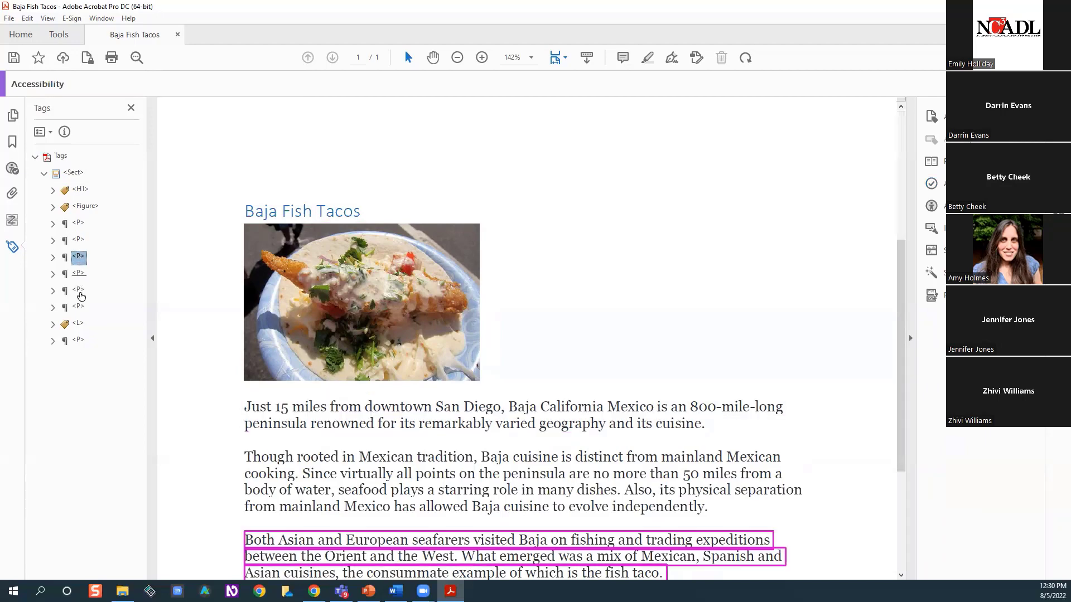
pyautogui.click(79, 275)
pyautogui.click(80, 291)
pyautogui.click(79, 308)
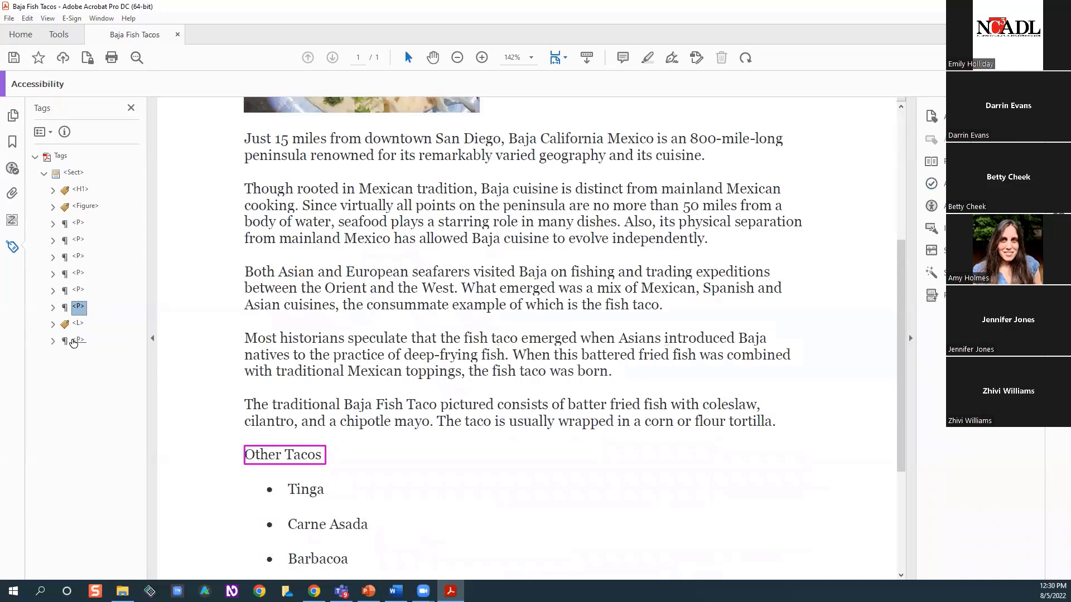
pyautogui.click(77, 340)
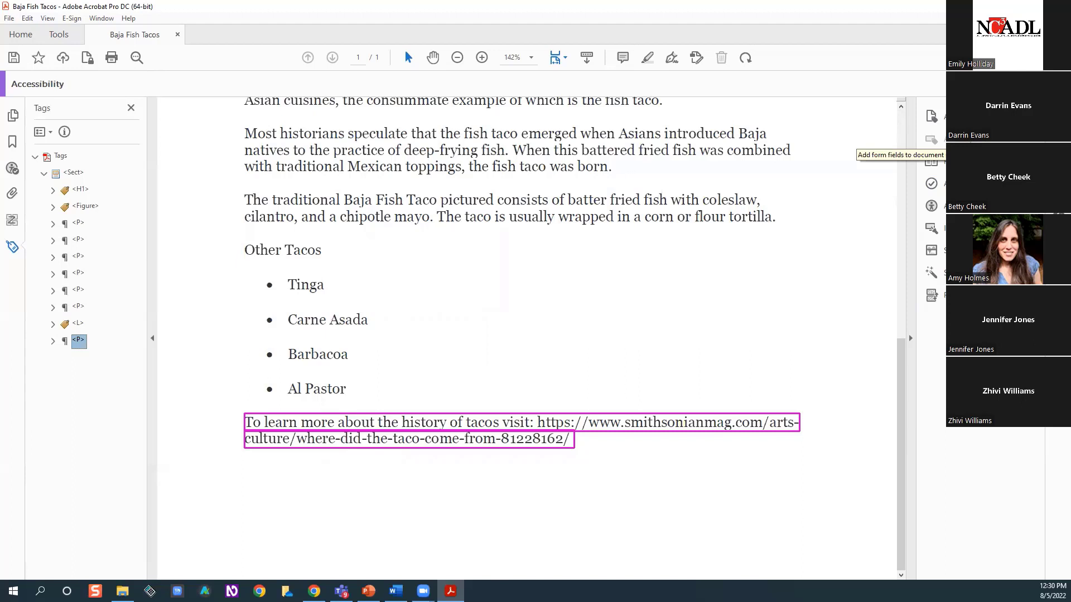
# Autotag the document again, agree to re-tag it, and expand the new part tag in the tag tree
pyautogui.click(931, 116)
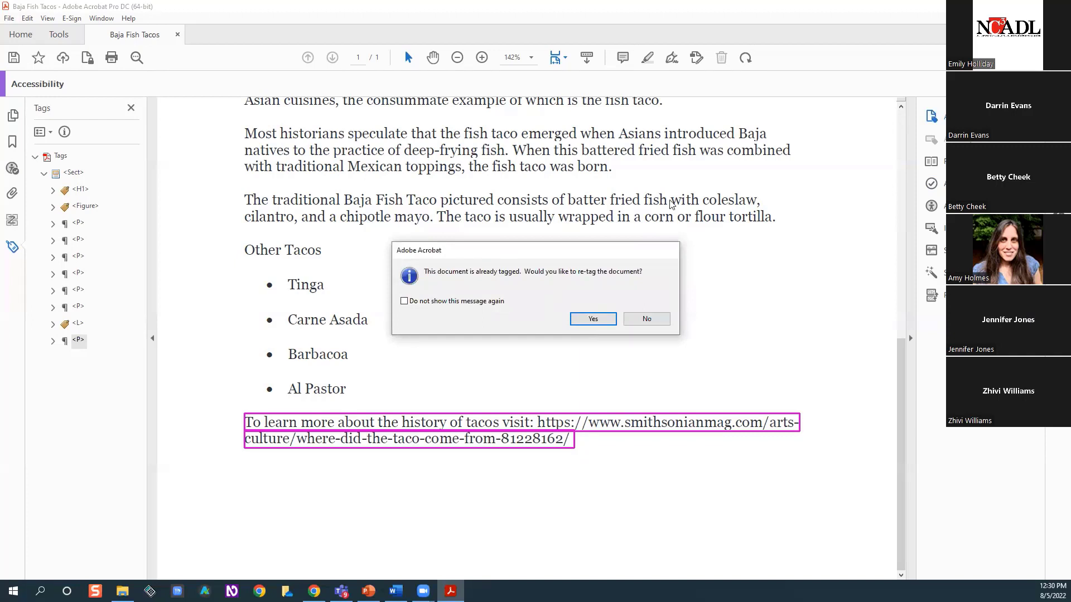
pyautogui.click(598, 322)
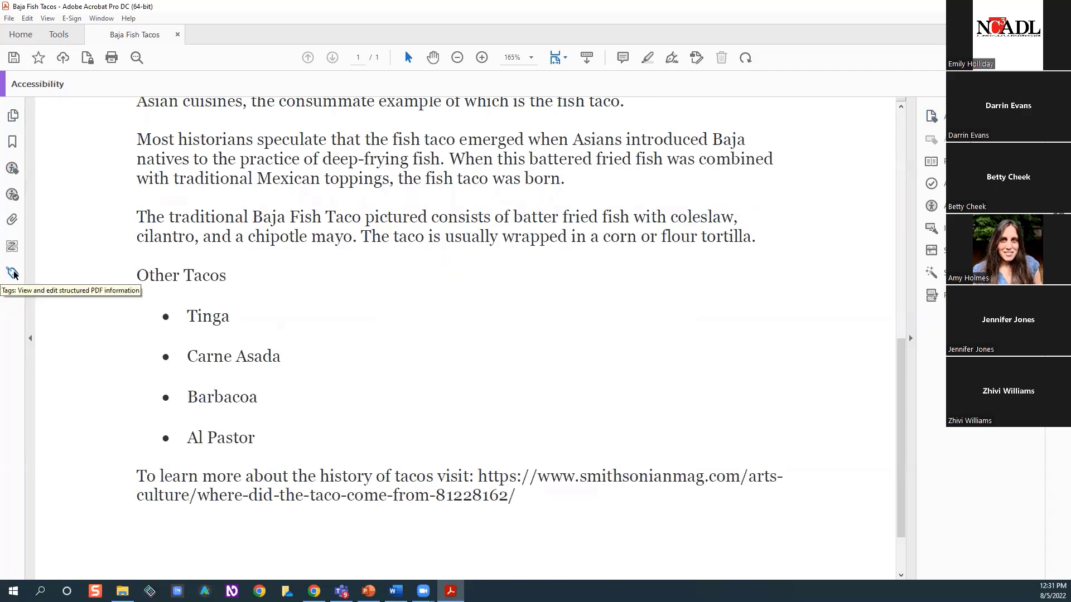
pyautogui.click(13, 273)
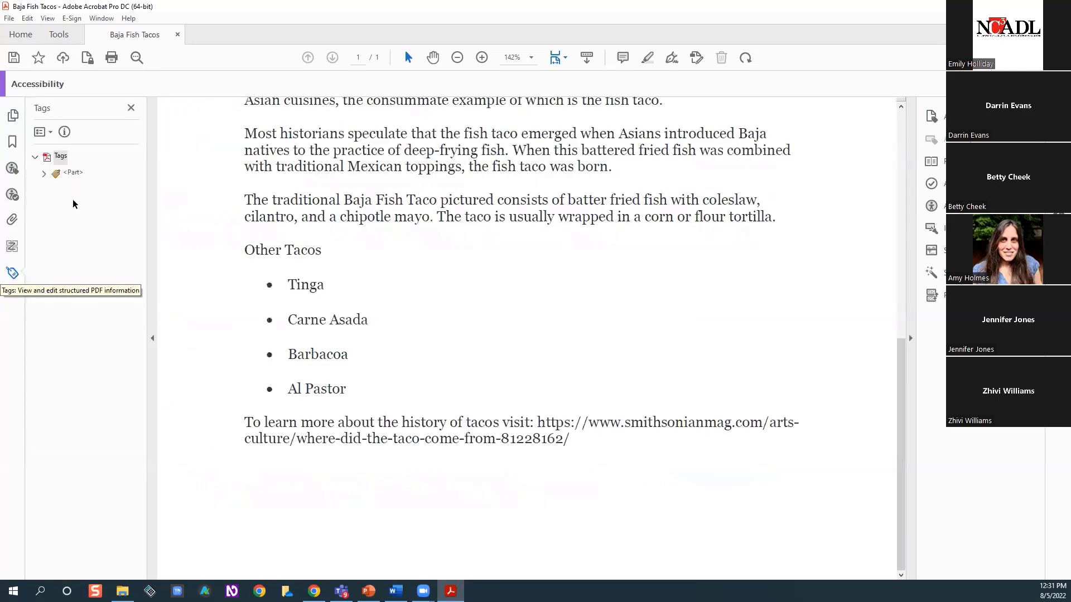
pyautogui.click(44, 175)
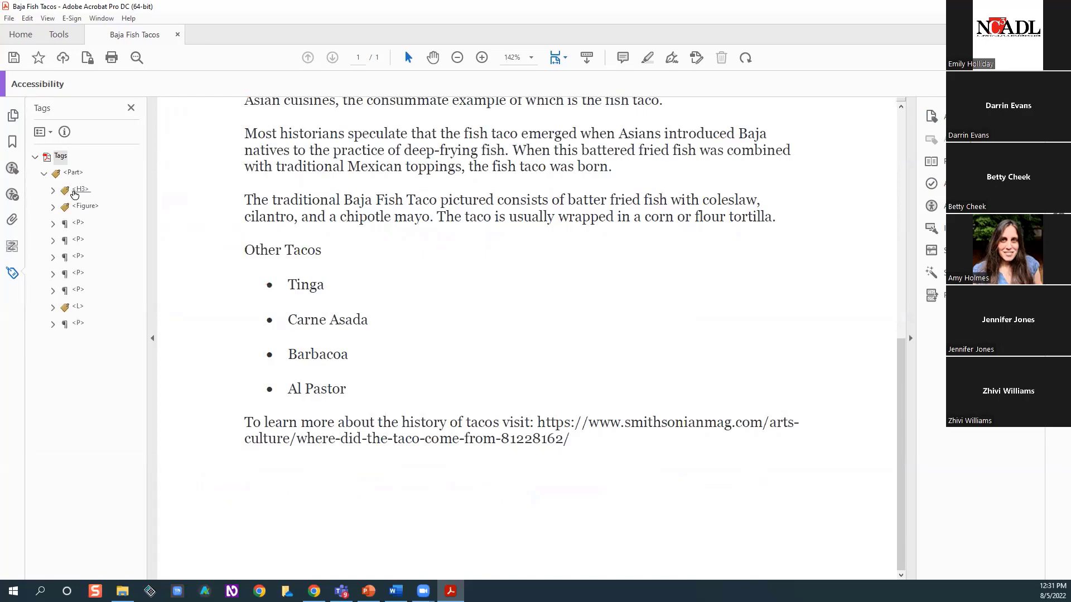
# Change the tag type of the Baja Fish Tacos title to Heading Level 1 in its properties
pyautogui.click(74, 192)
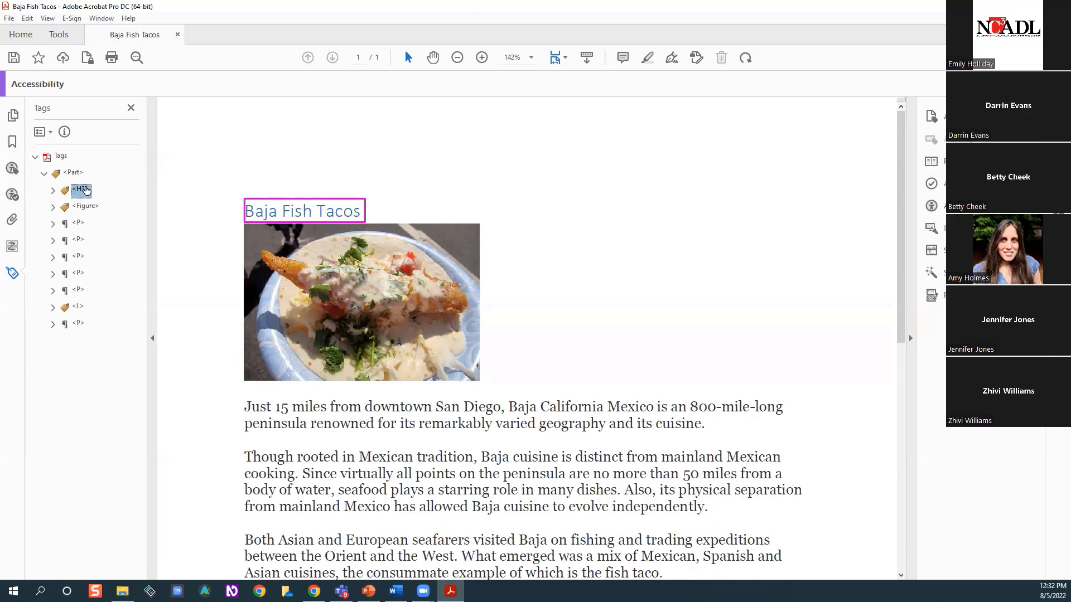
pyautogui.rightClick(87, 191)
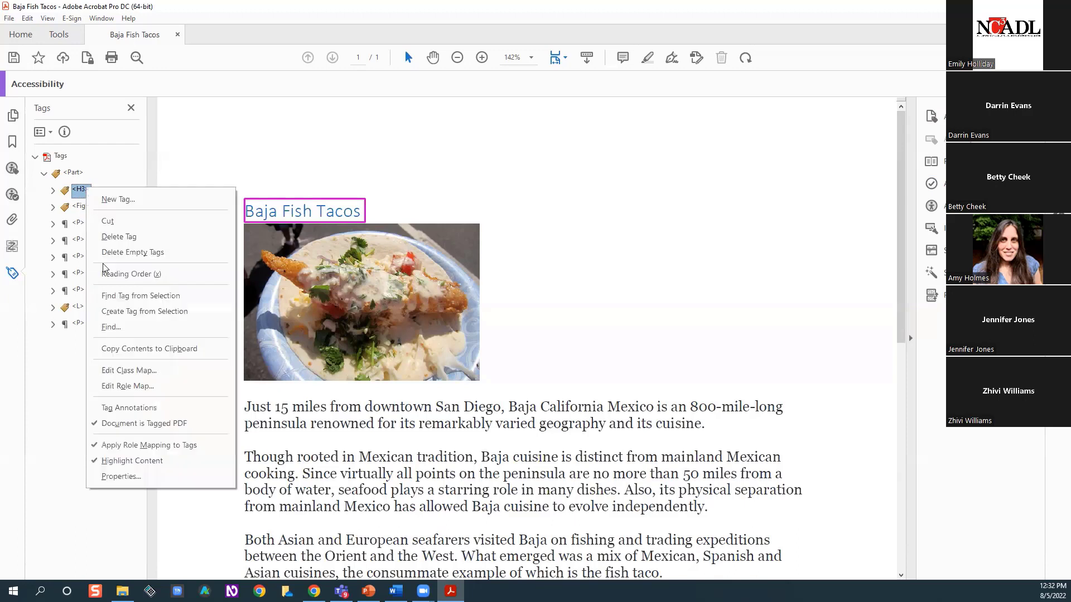
pyautogui.click(120, 476)
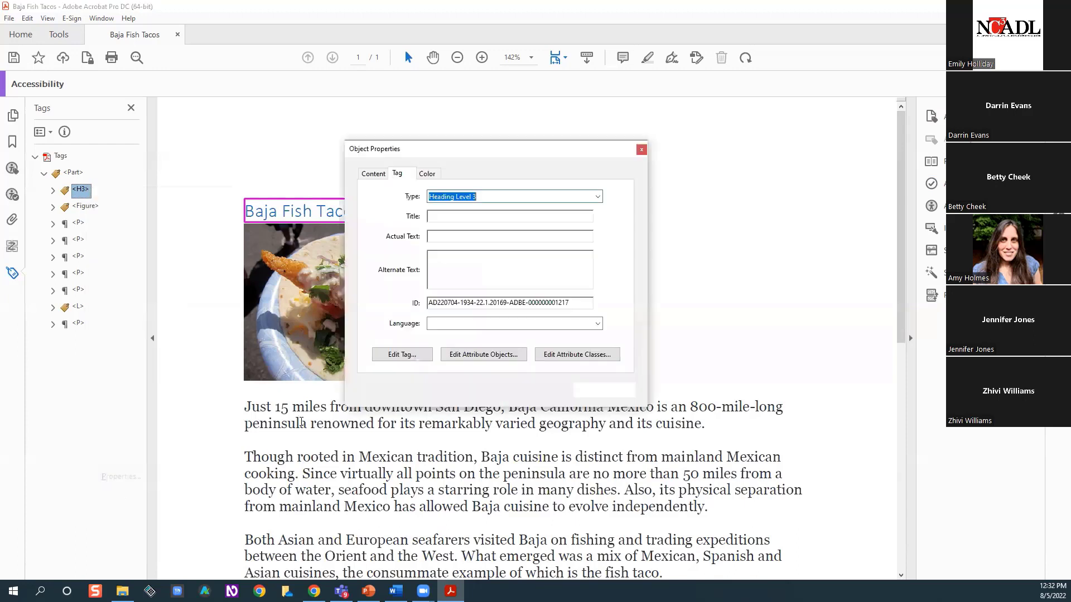
pyautogui.click(598, 197)
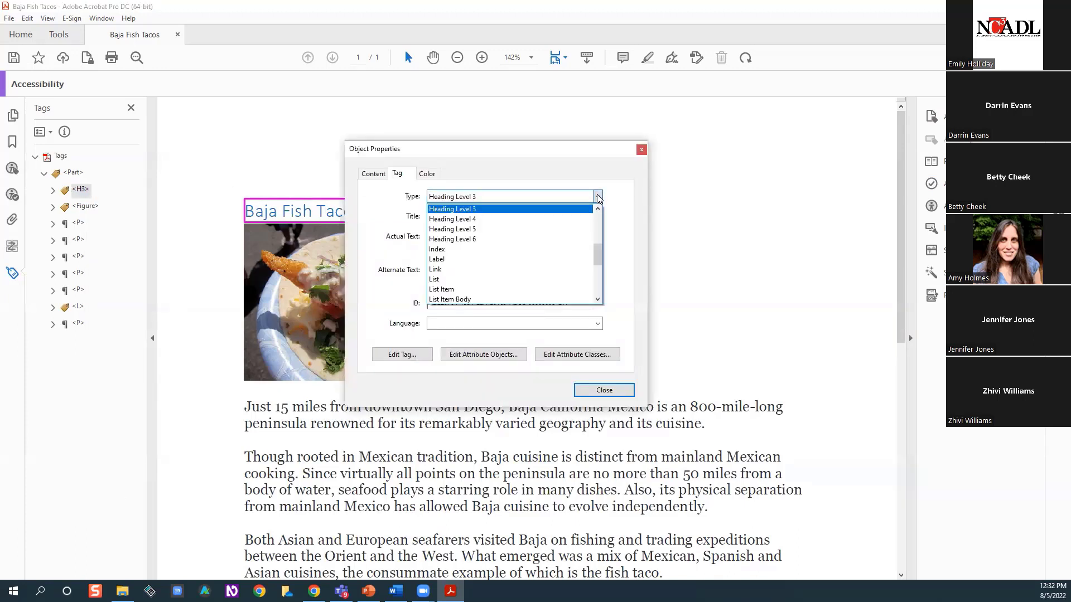
pyautogui.moveTo(595, 246); pyautogui.dragTo(501, 266)
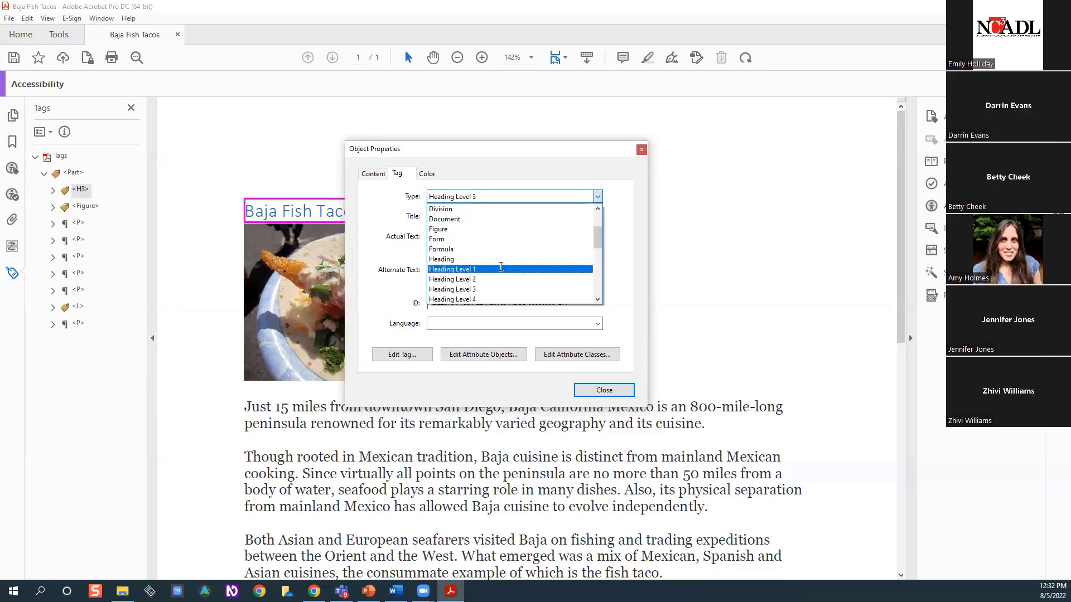
pyautogui.click(500, 266)
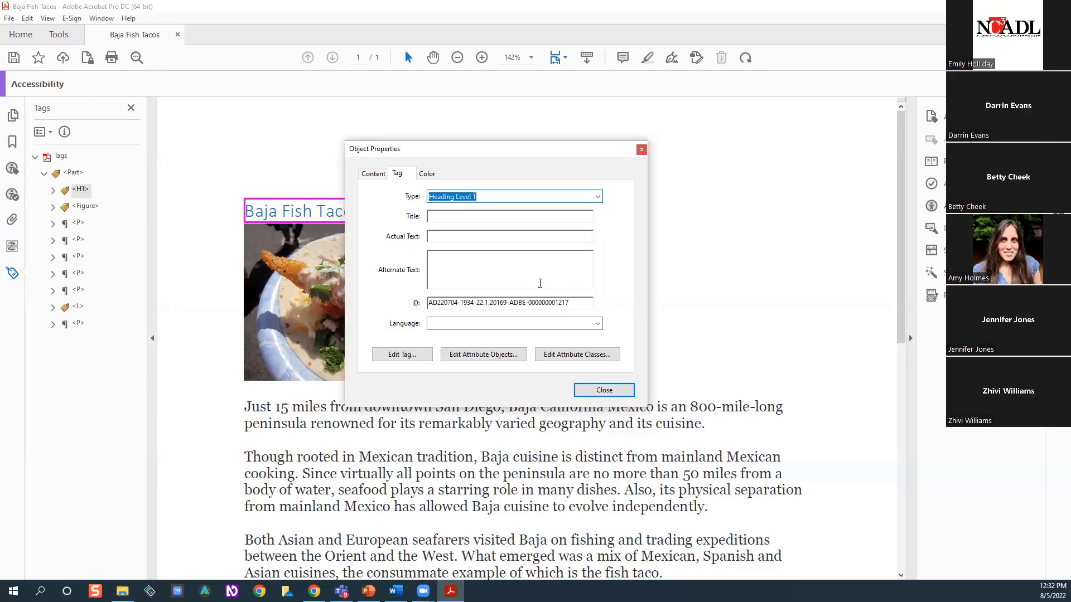
pyautogui.click(605, 390)
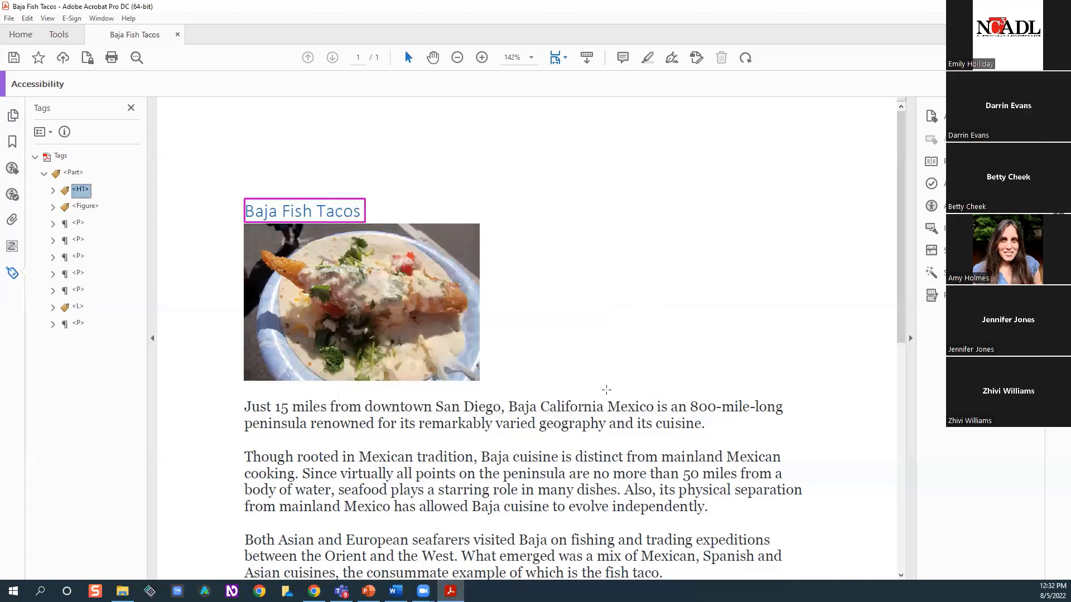
# Change the type of the top-level part tag to Section in its properties
pyautogui.click(67, 175)
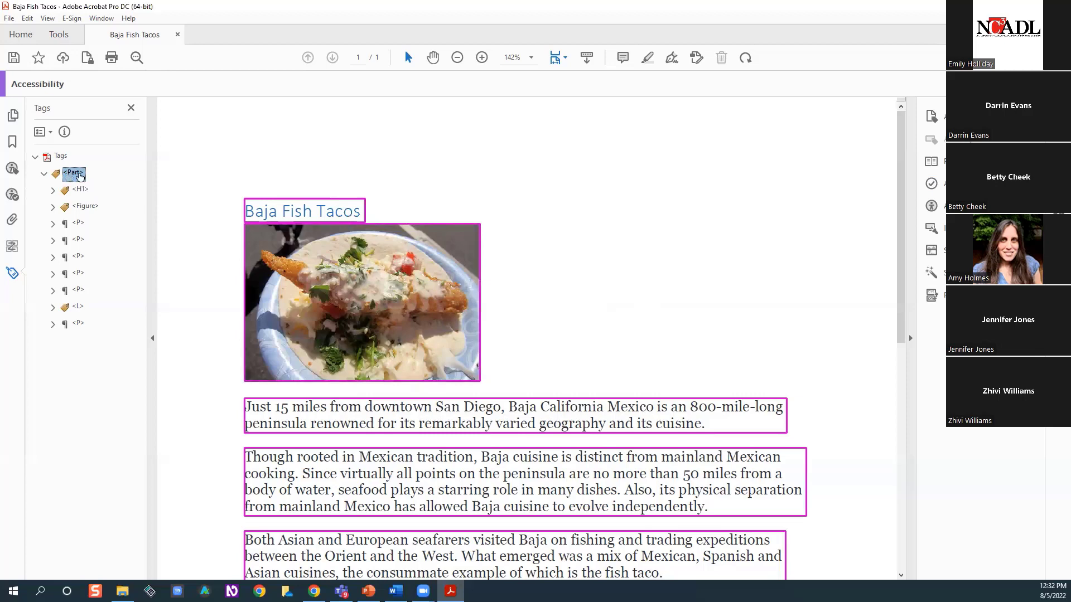
pyautogui.rightClick(79, 175)
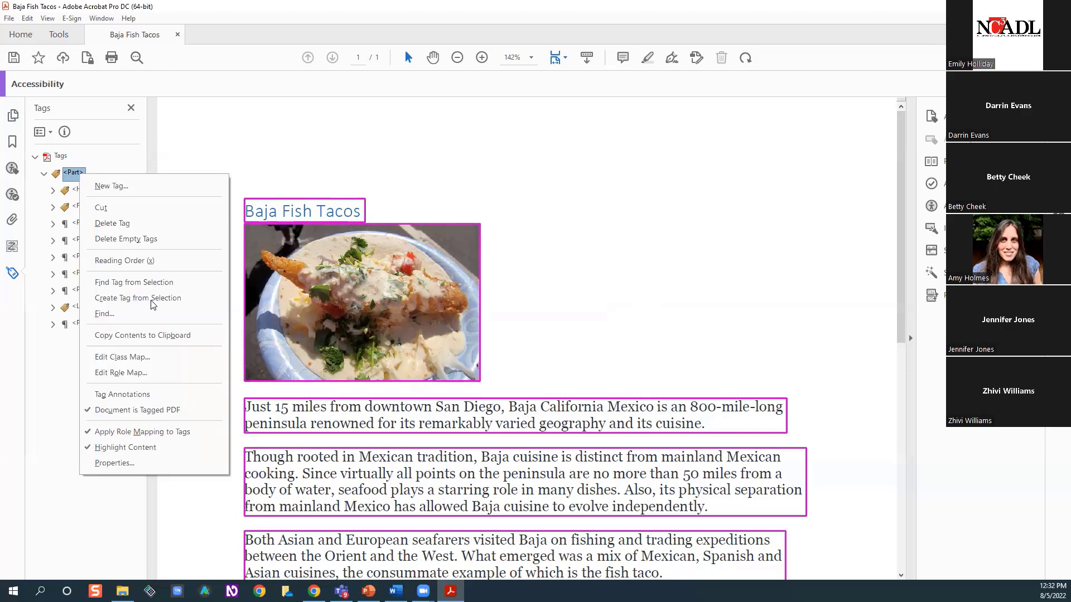
pyautogui.click(142, 463)
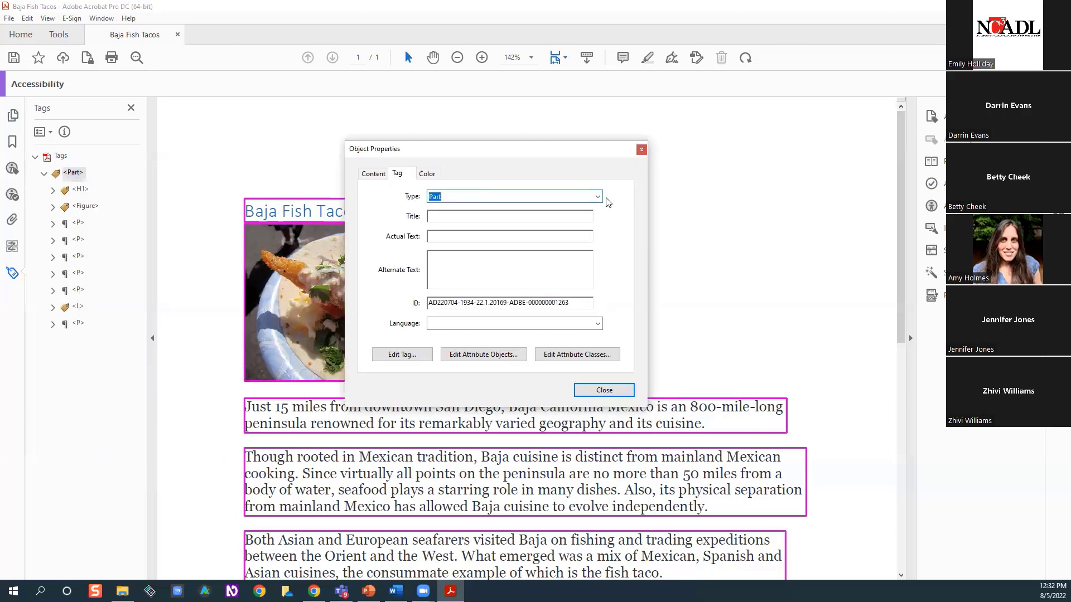
pyautogui.hotkey('alt', 'Down')
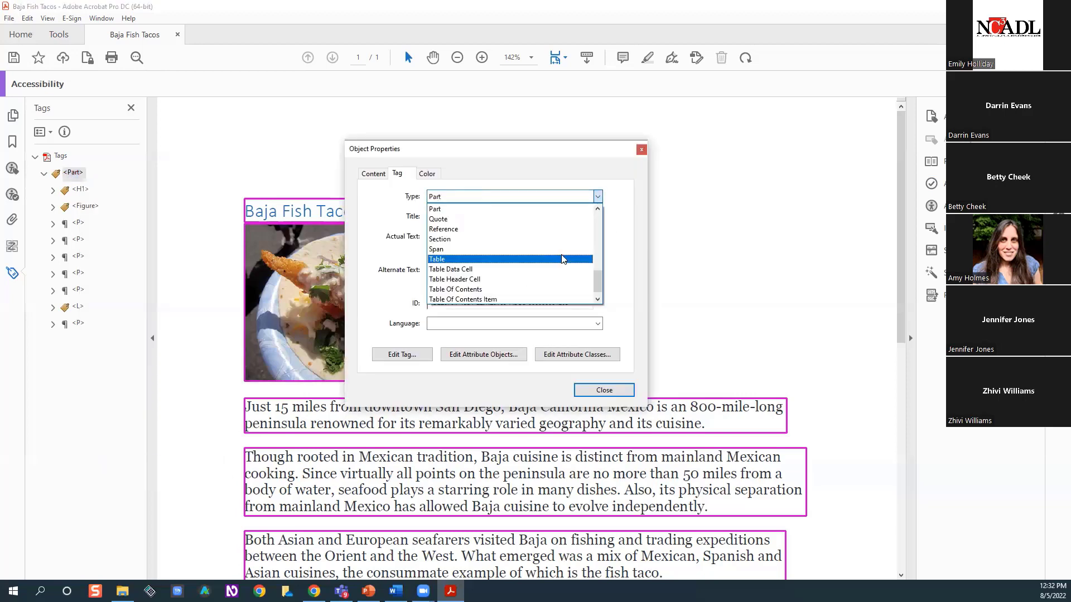
pyautogui.click(487, 240)
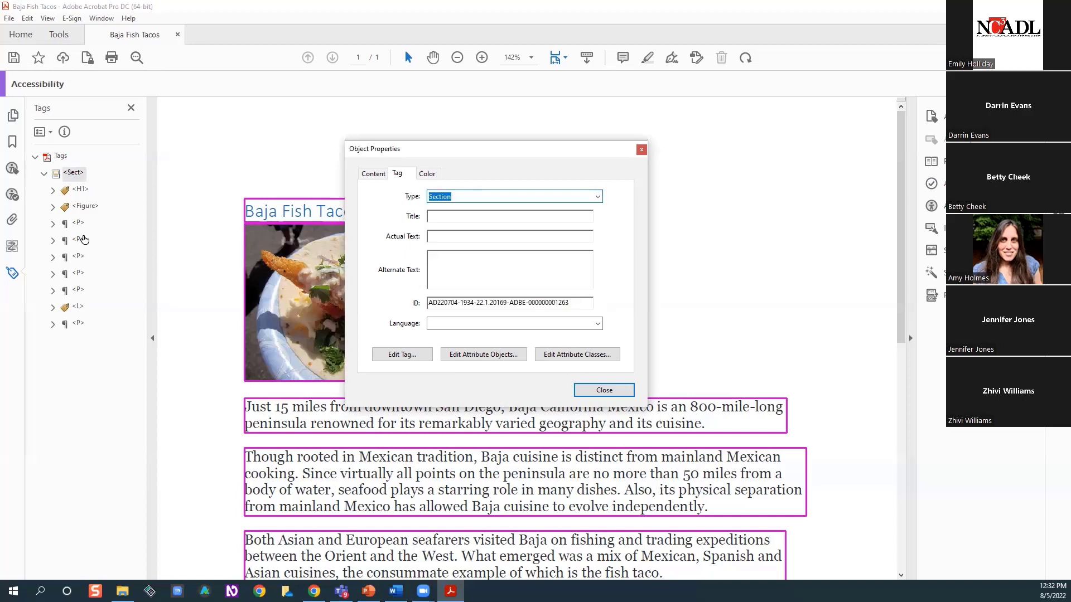
pyautogui.click(615, 394)
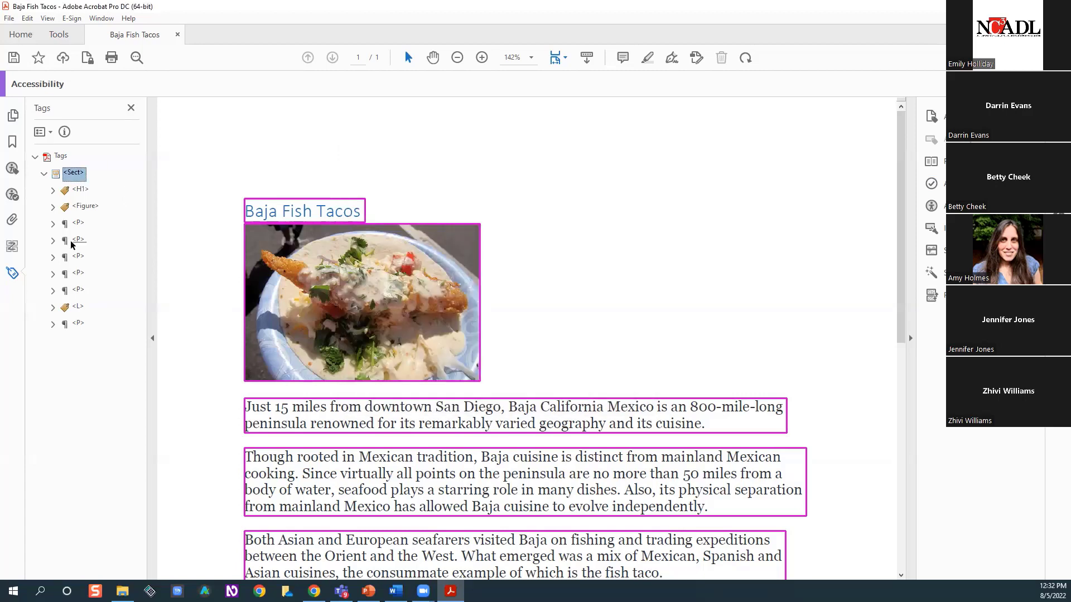
# Check every regenerated tag against the page, from the title heading to the final link paragraph, and recheck what the figure tag covers
pyautogui.click(81, 189)
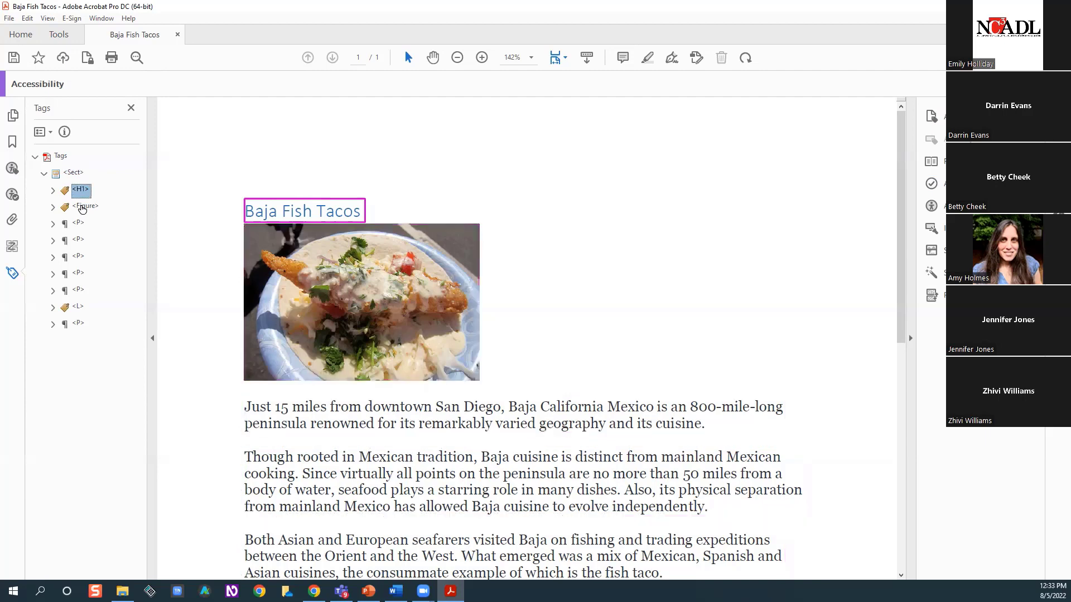
pyautogui.click(82, 207)
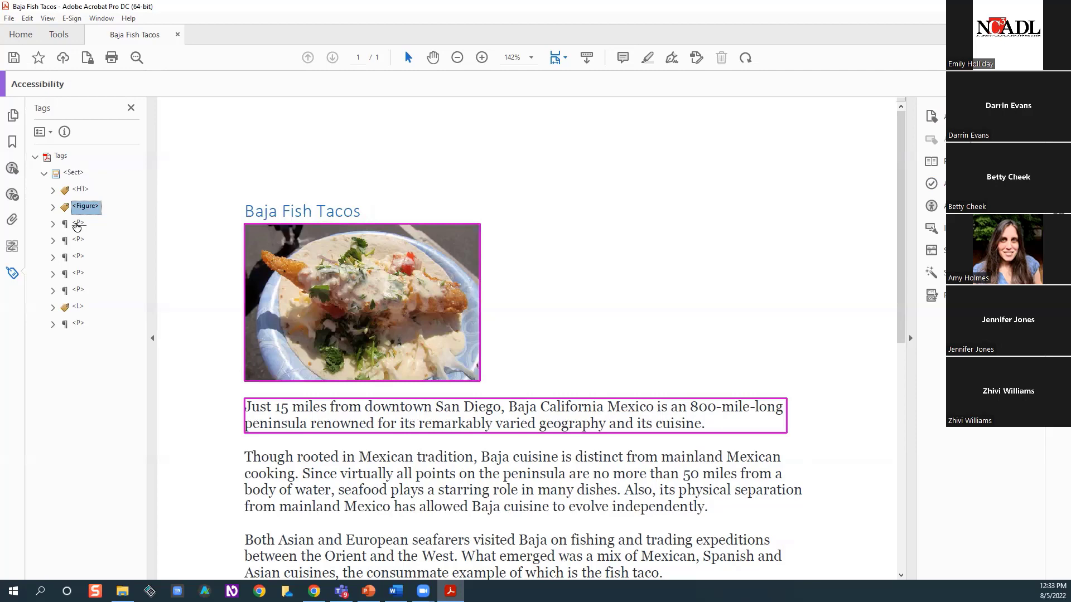
pyautogui.click(77, 225)
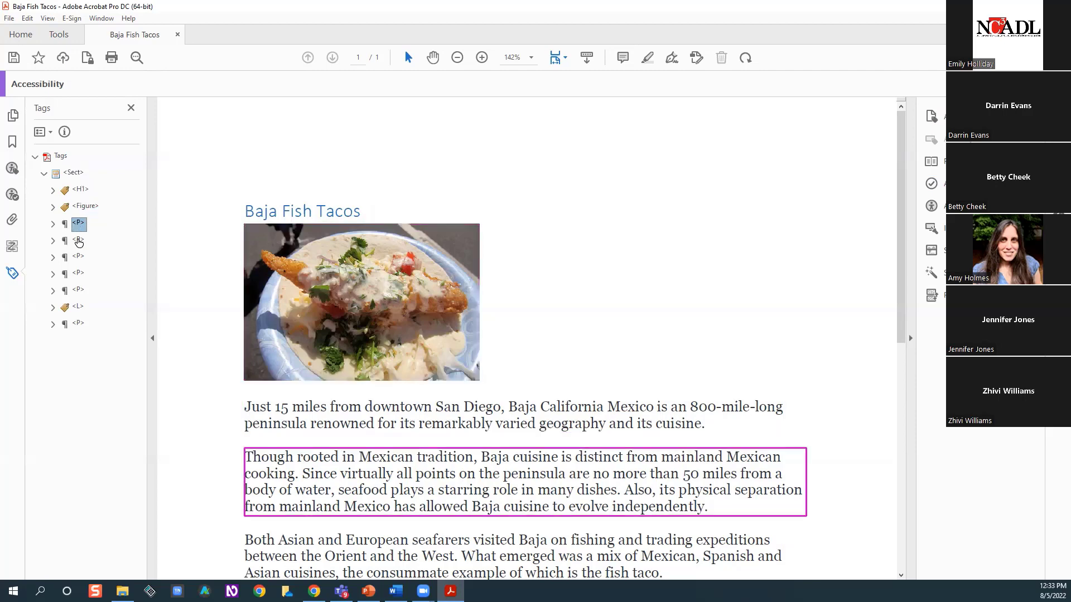
pyautogui.click(79, 242)
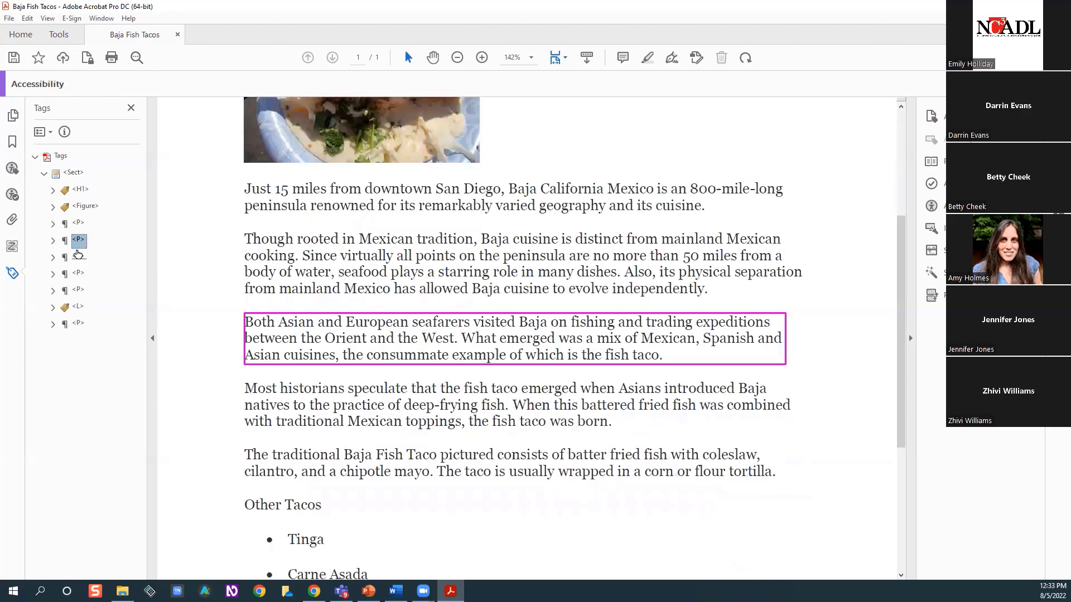
pyautogui.click(78, 256)
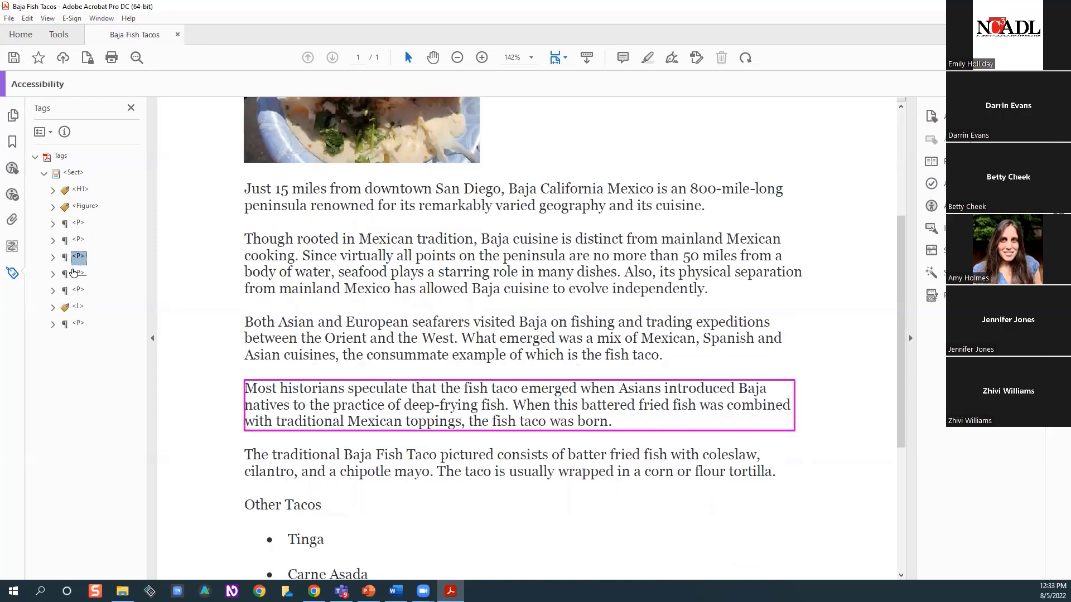
pyautogui.click(75, 272)
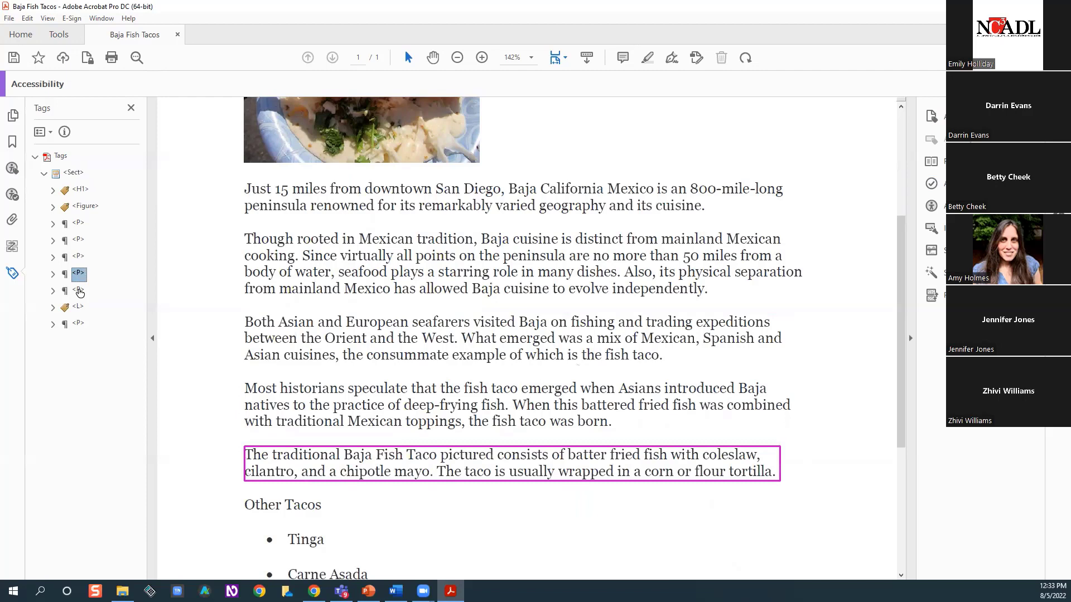
pyautogui.click(78, 292)
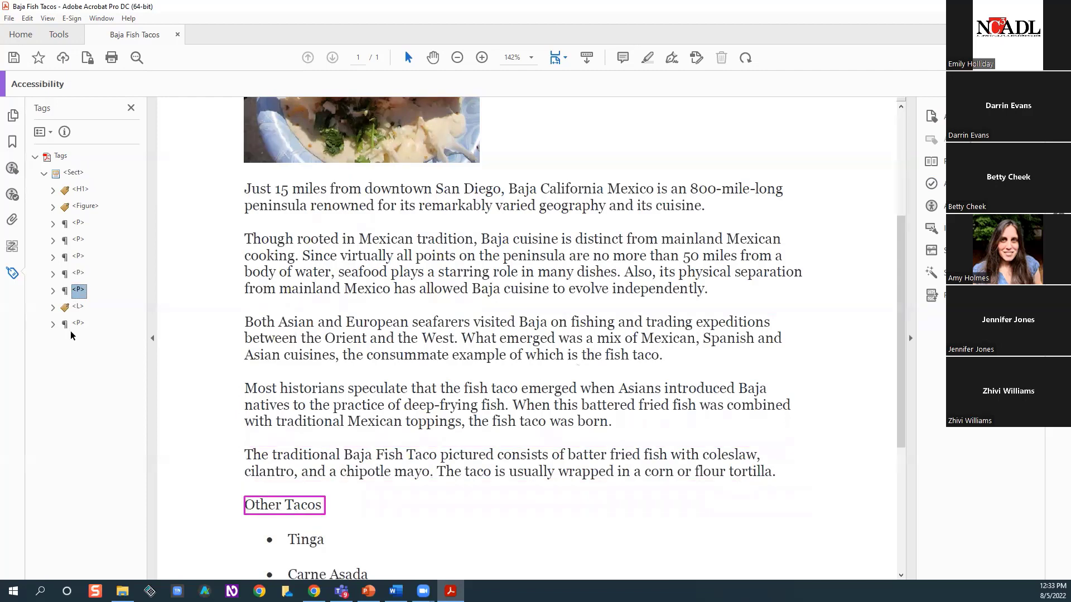
pyautogui.press('Down')
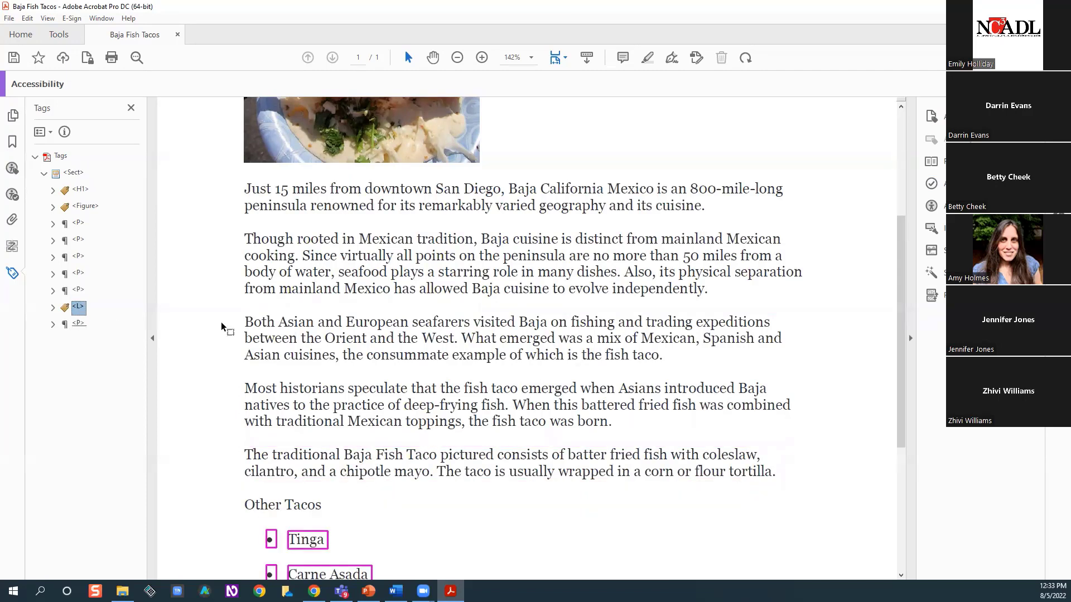
pyautogui.press('Down')
pyautogui.scroll(4, 172, 296)
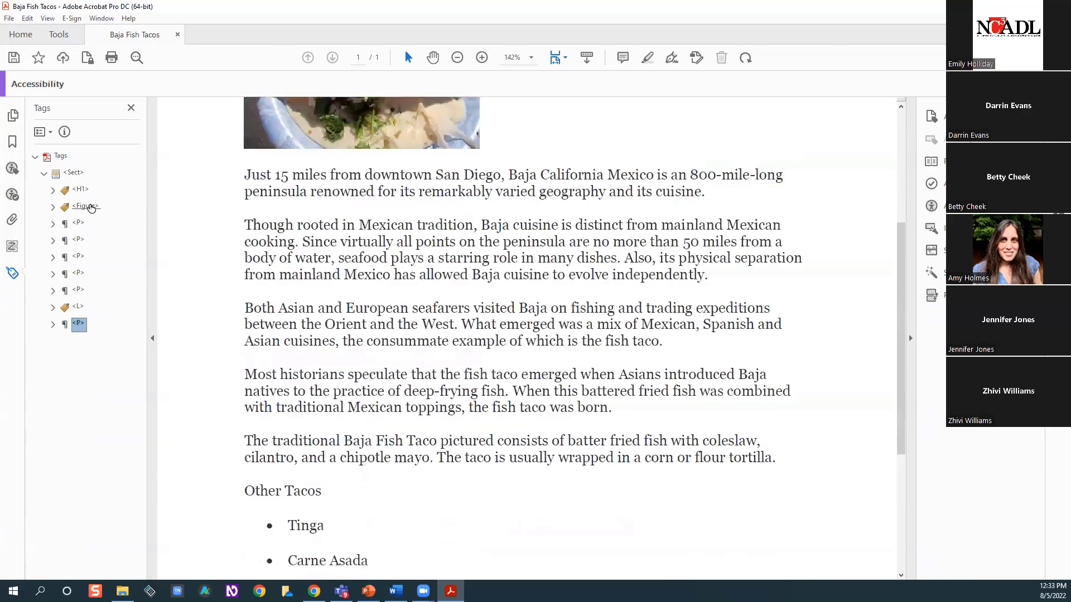
pyautogui.click(91, 208)
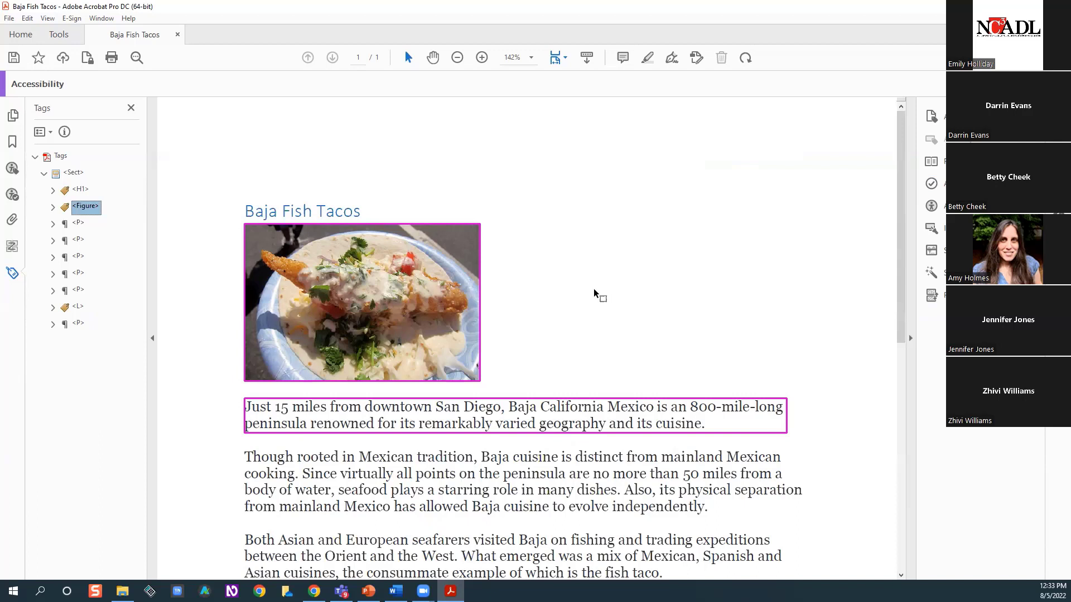
pyautogui.click(522, 281)
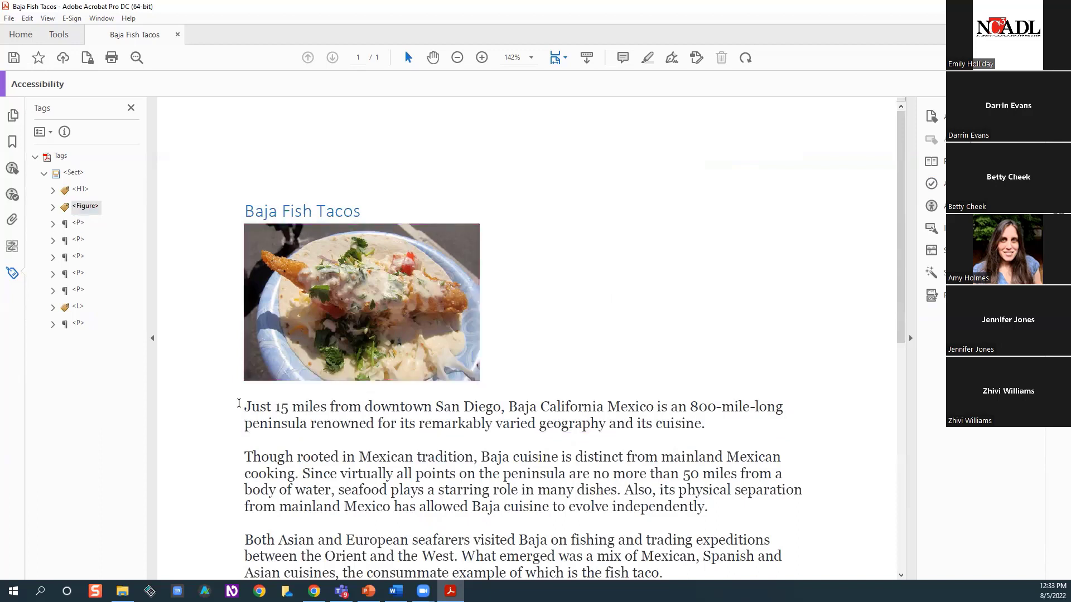
pyautogui.moveTo(241, 406); pyautogui.dragTo(209, 399)
pyautogui.rightClick(226, 399)
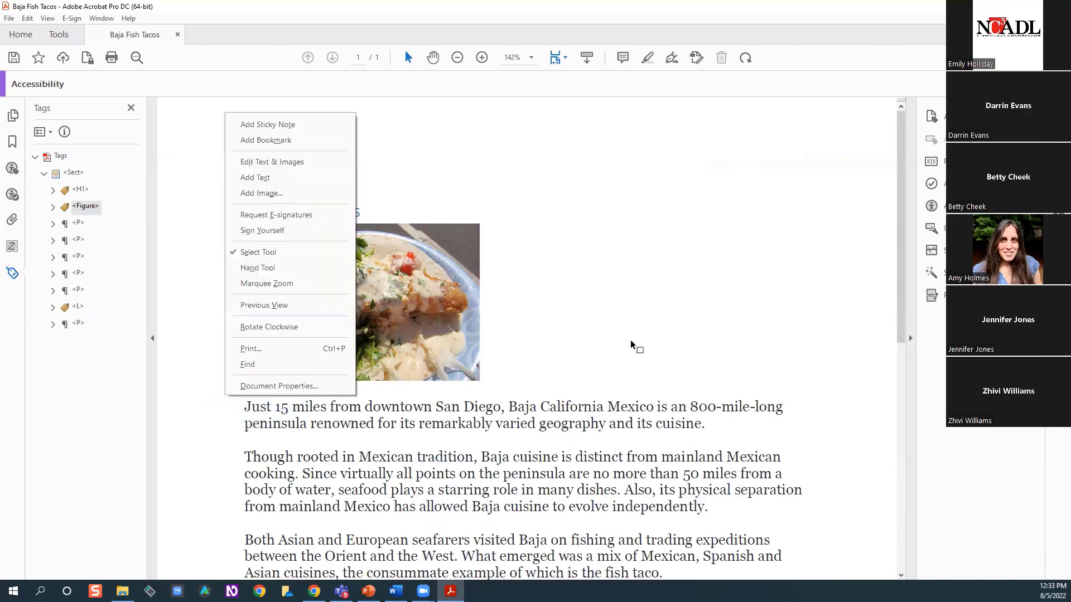
pyautogui.click(252, 414)
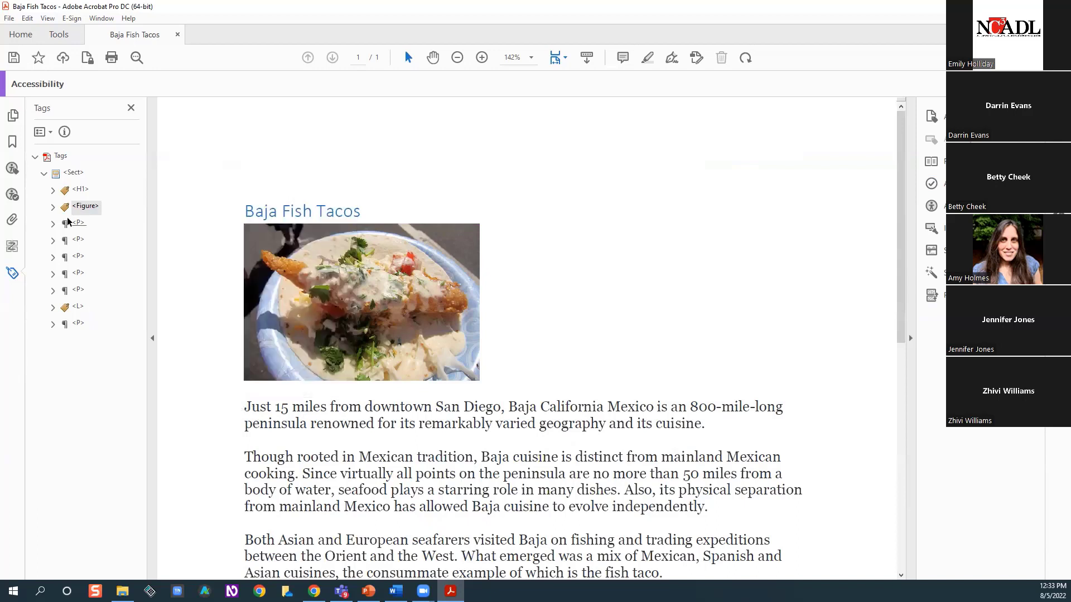
# Expand the figure tag and check which page content its image and caption entries cover
pyautogui.click(85, 207)
pyautogui.click(54, 208)
pyautogui.click(101, 224)
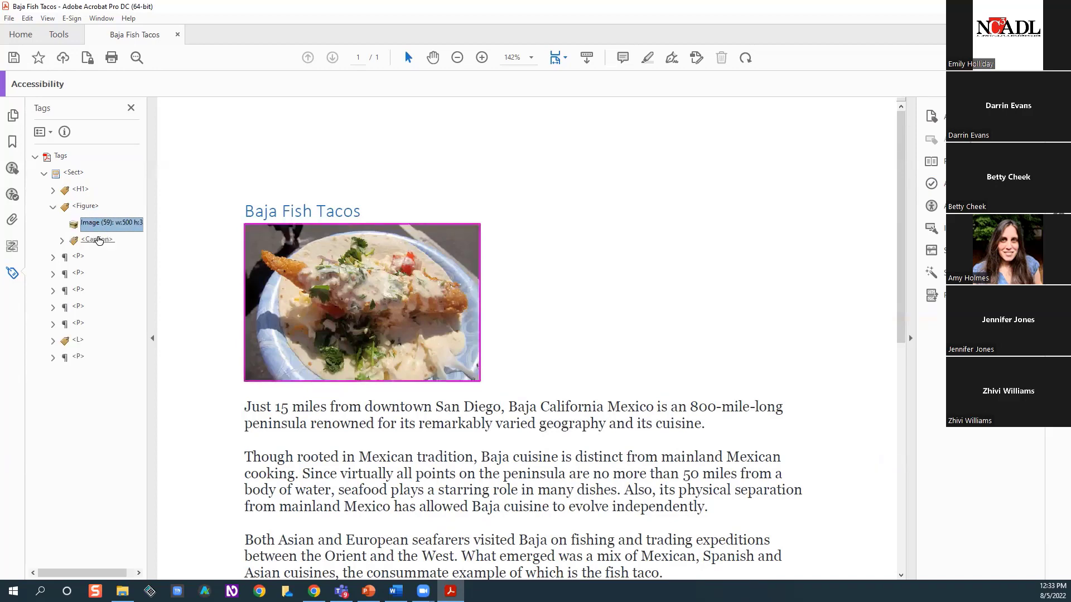
pyautogui.click(98, 240)
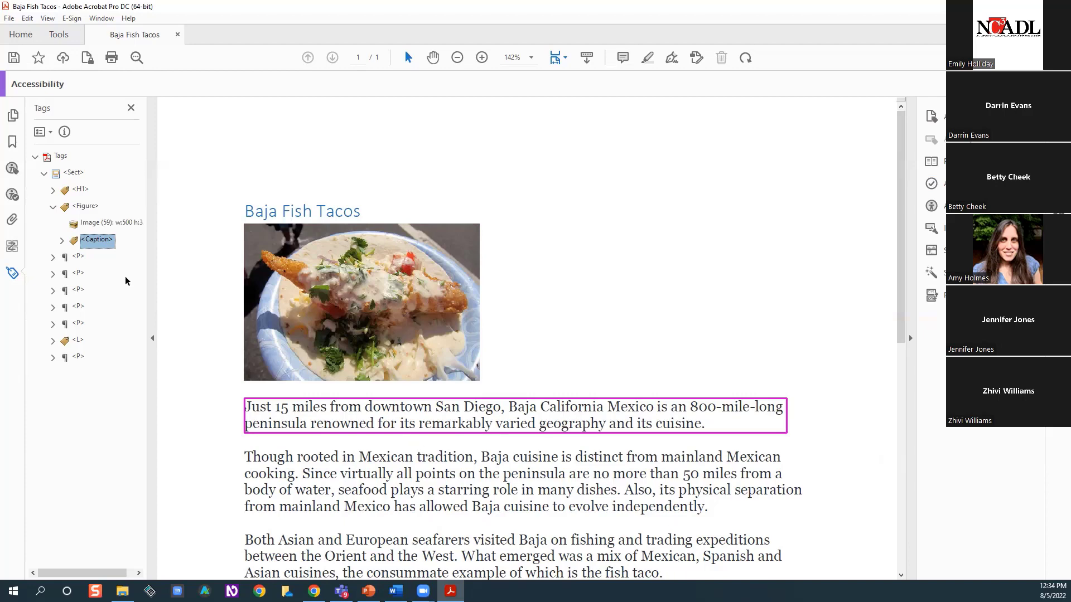
# Change the type of the caption tag inside the figure to Paragraph in its properties
pyautogui.rightClick(107, 245)
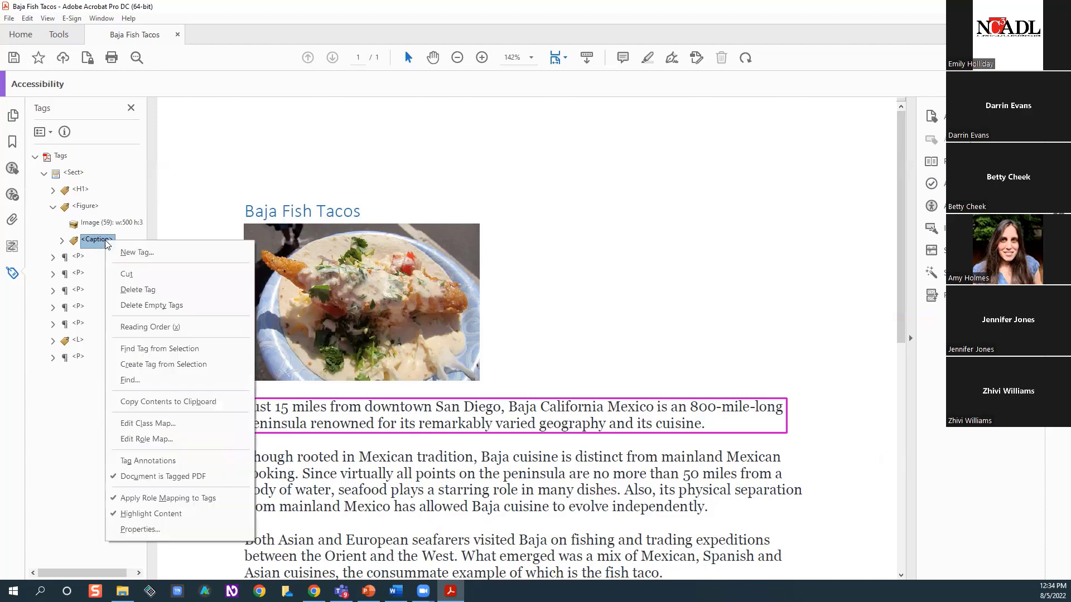
pyautogui.click(146, 528)
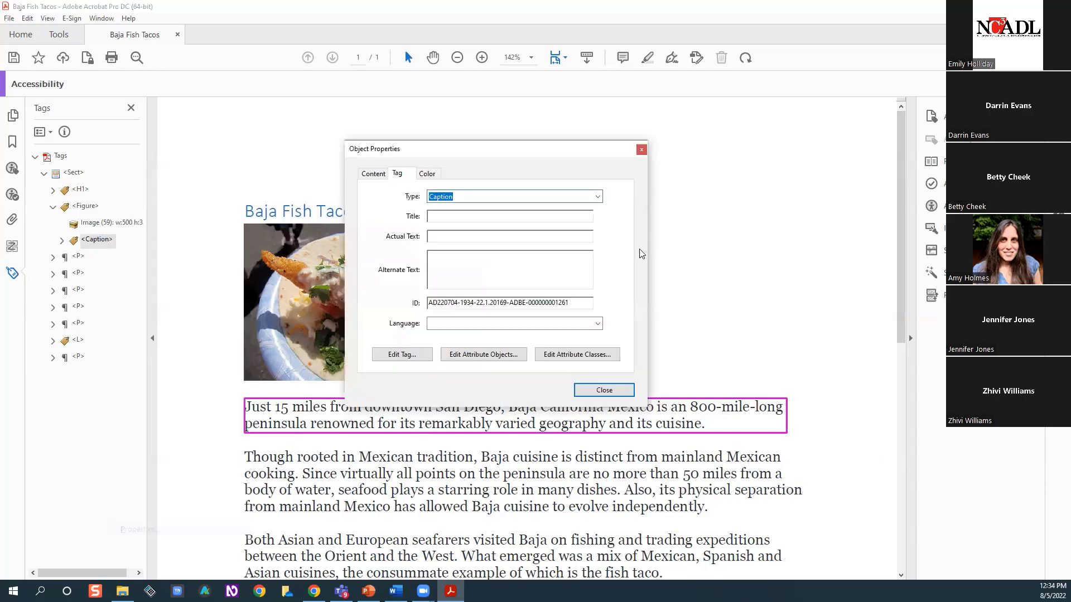
pyautogui.click(598, 197)
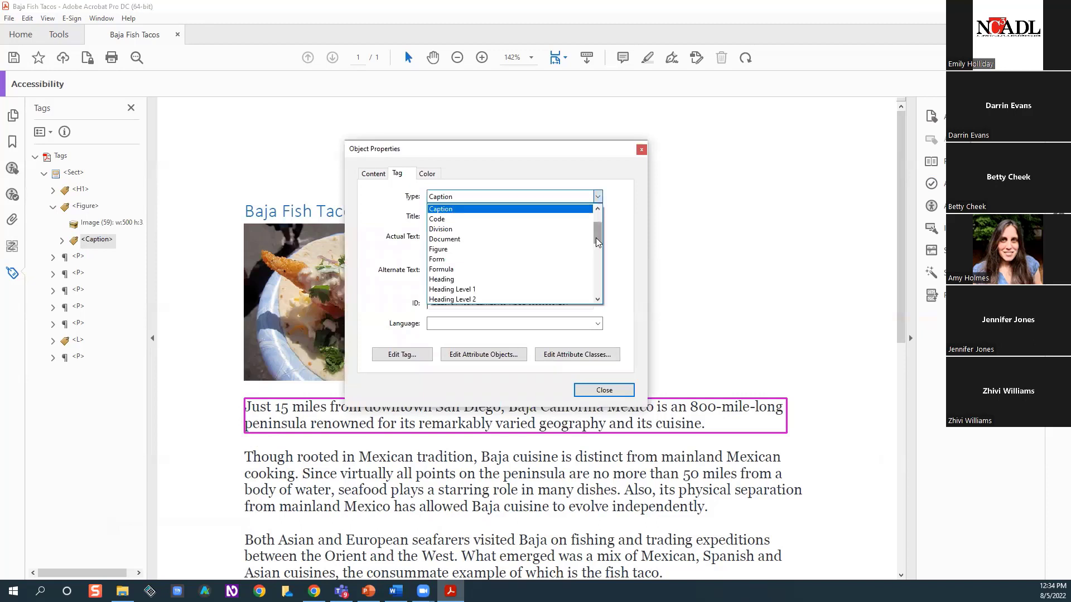
pyautogui.moveTo(596, 238); pyautogui.dragTo(594, 275)
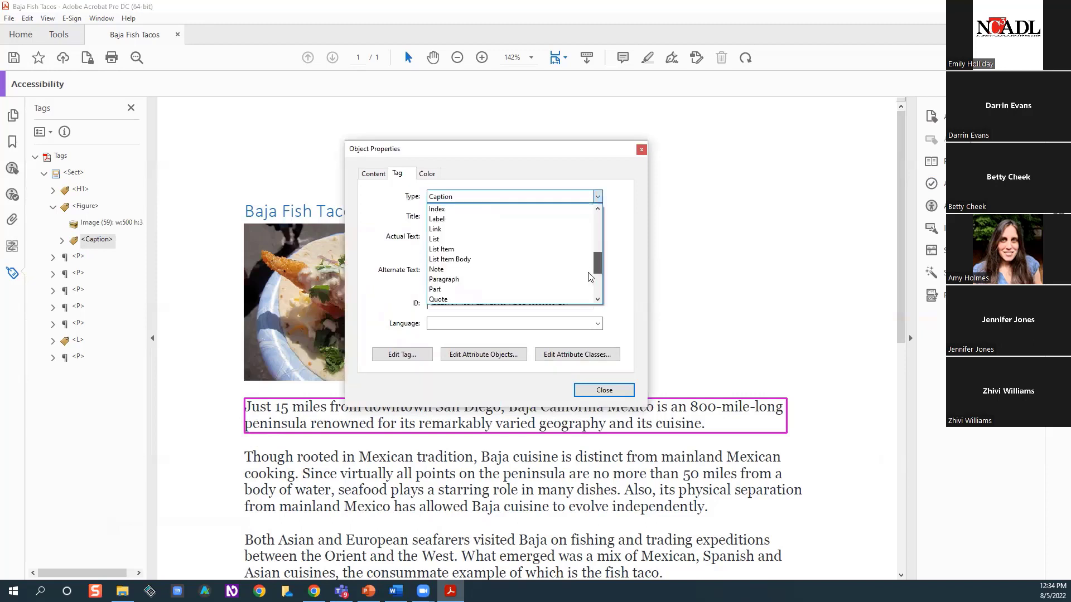
pyautogui.click(490, 269)
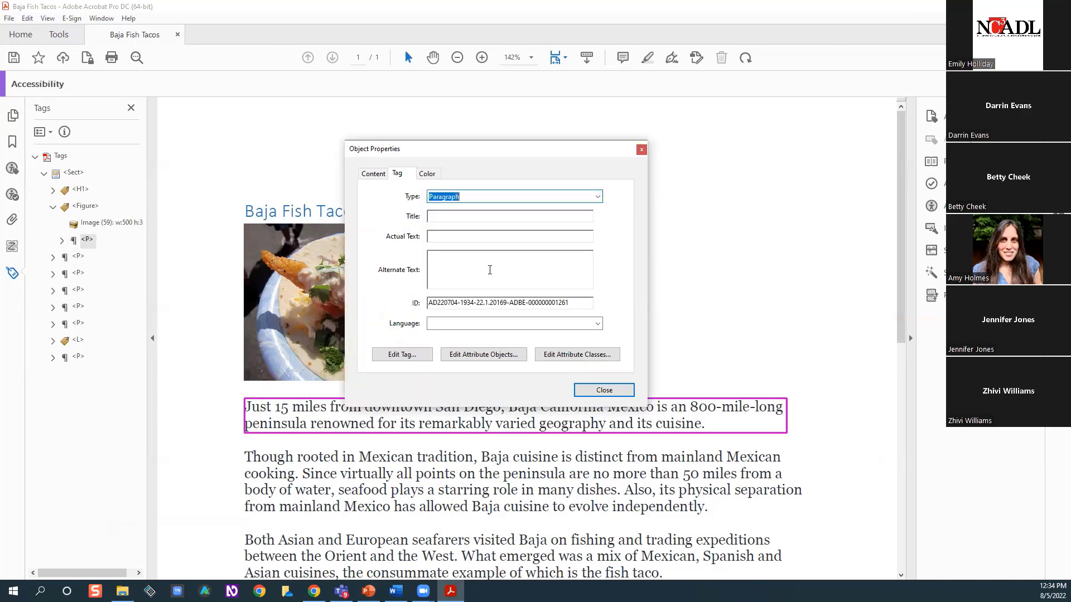
pyautogui.click(722, 332)
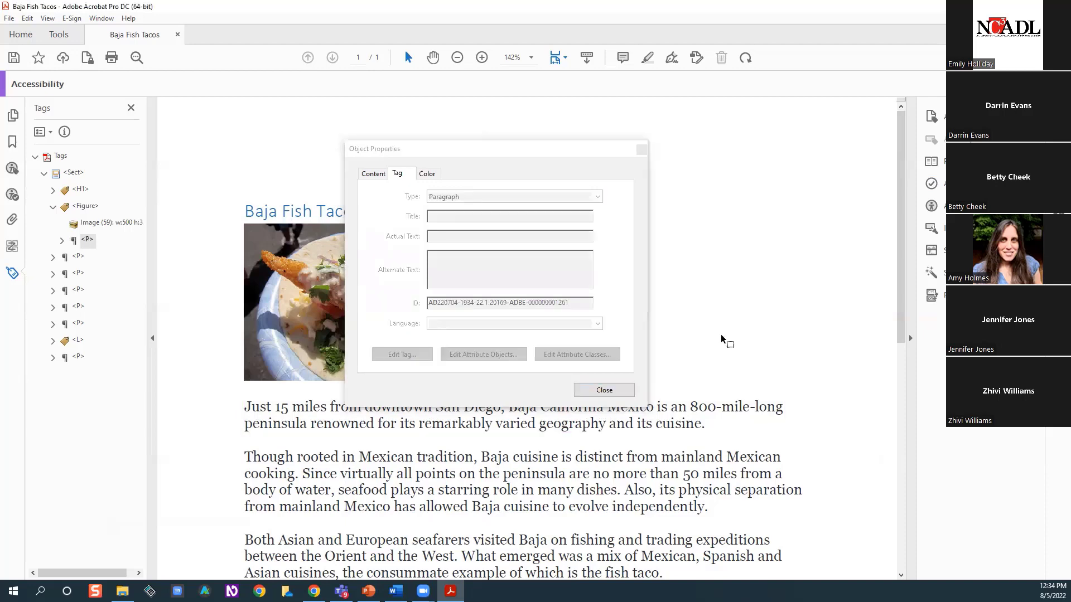
pyautogui.press('Escape')
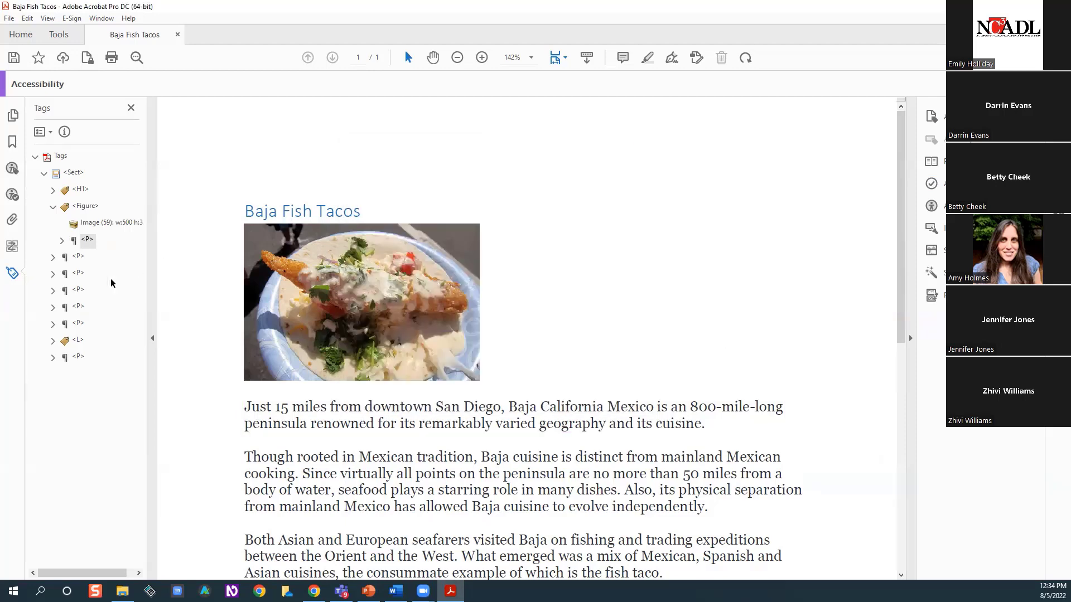
# Check which text the last paragraph tag covers at the end of the page, and return to the title
pyautogui.click(76, 357)
pyautogui.scroll(5, 632, 282)
pyautogui.scroll(3, 635, 280)
pyautogui.scroll(-8, 646, 276)
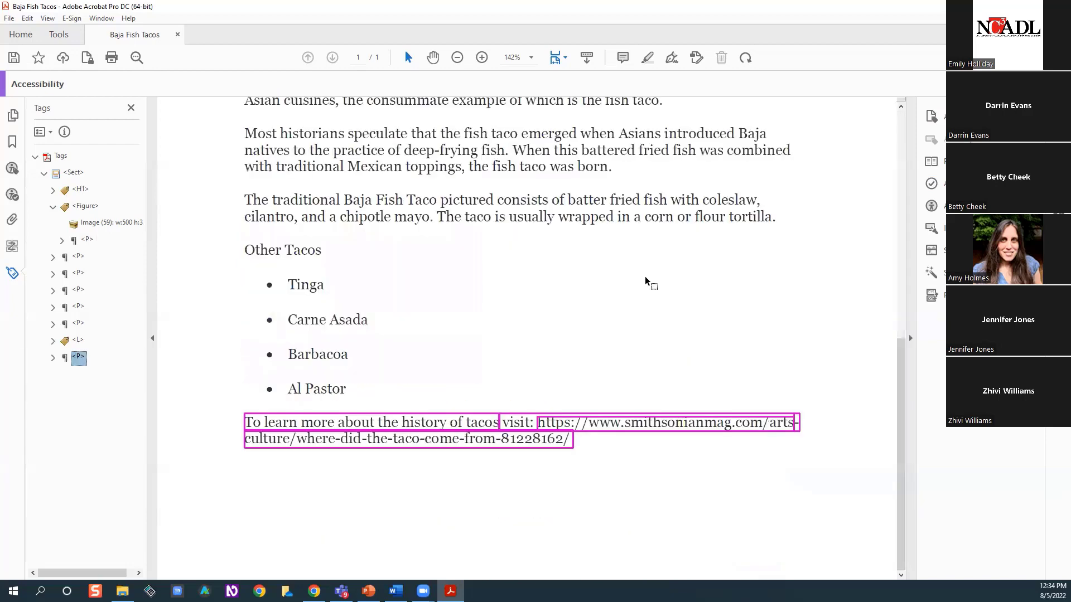
pyautogui.scroll(4, 646, 282)
pyautogui.scroll(4, 654, 276)
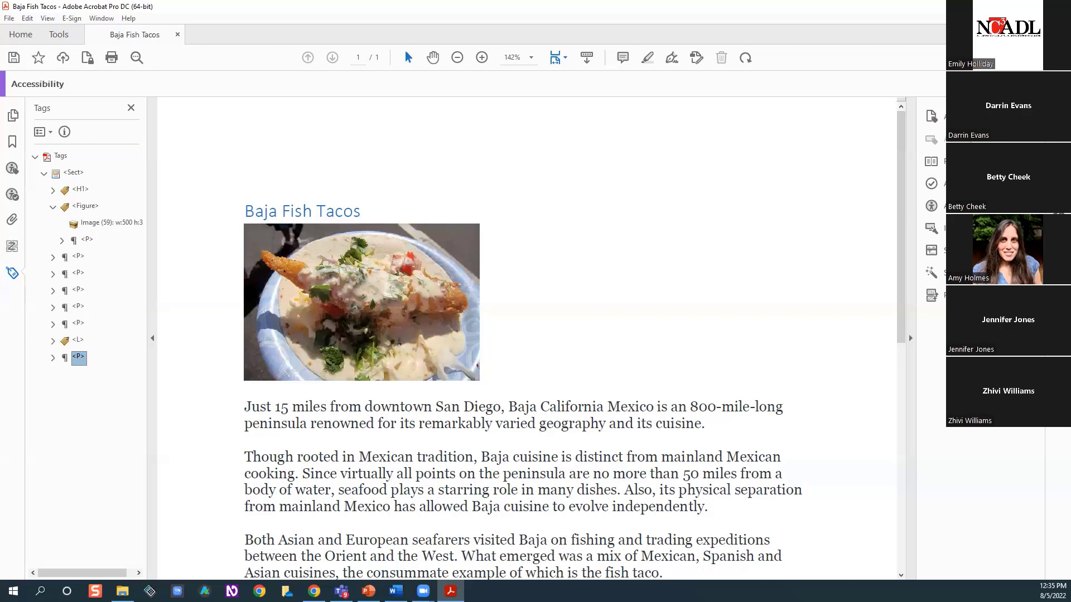
# Open the Mongolia (2) PDF from the PDF Training folder
pyautogui.click(9, 21)
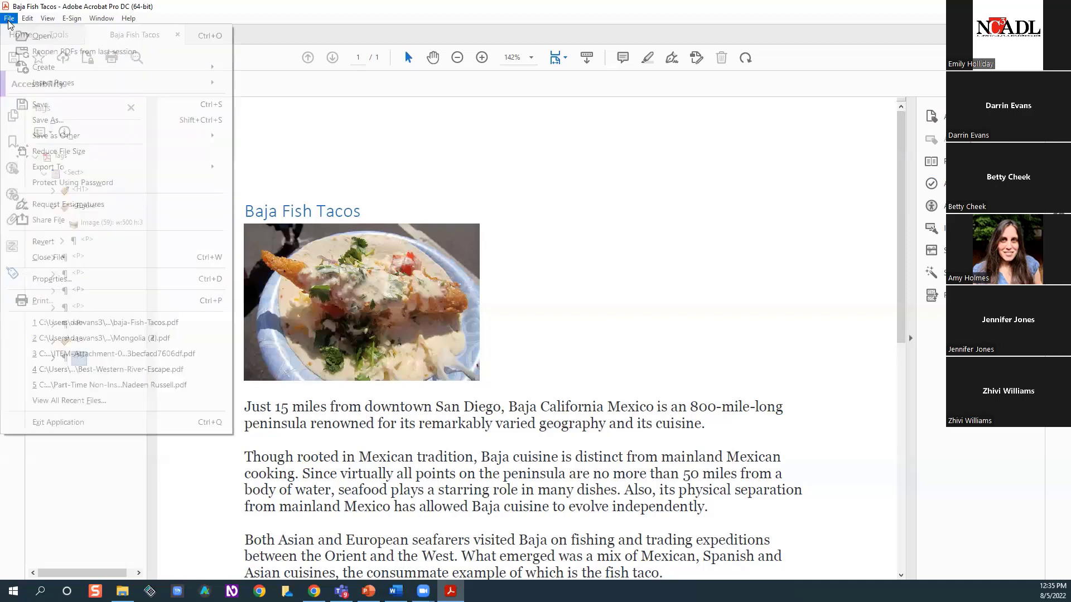
pyautogui.click(24, 38)
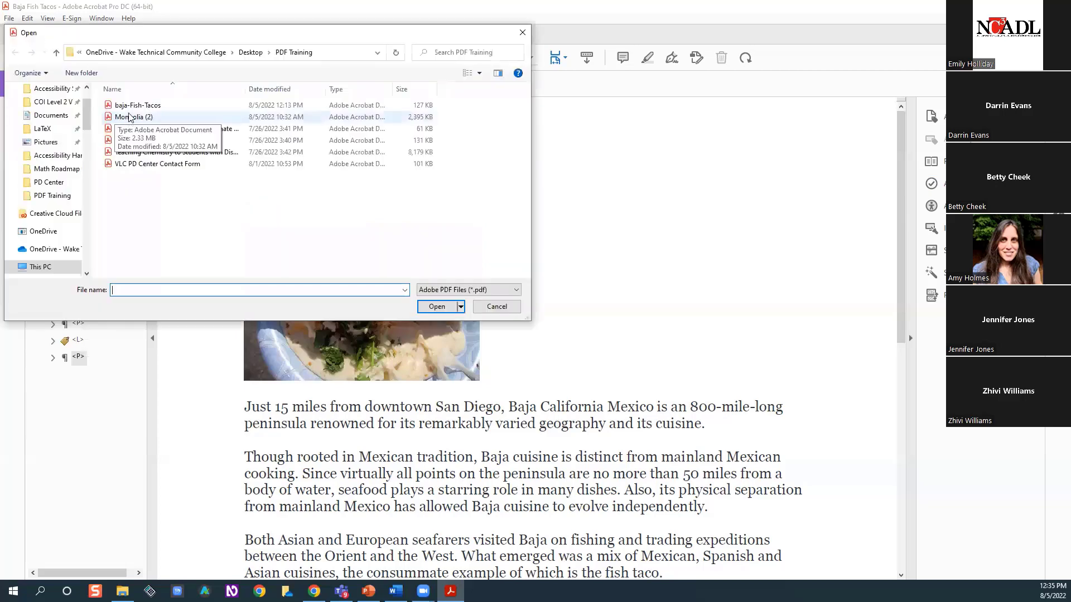
pyautogui.click(129, 116)
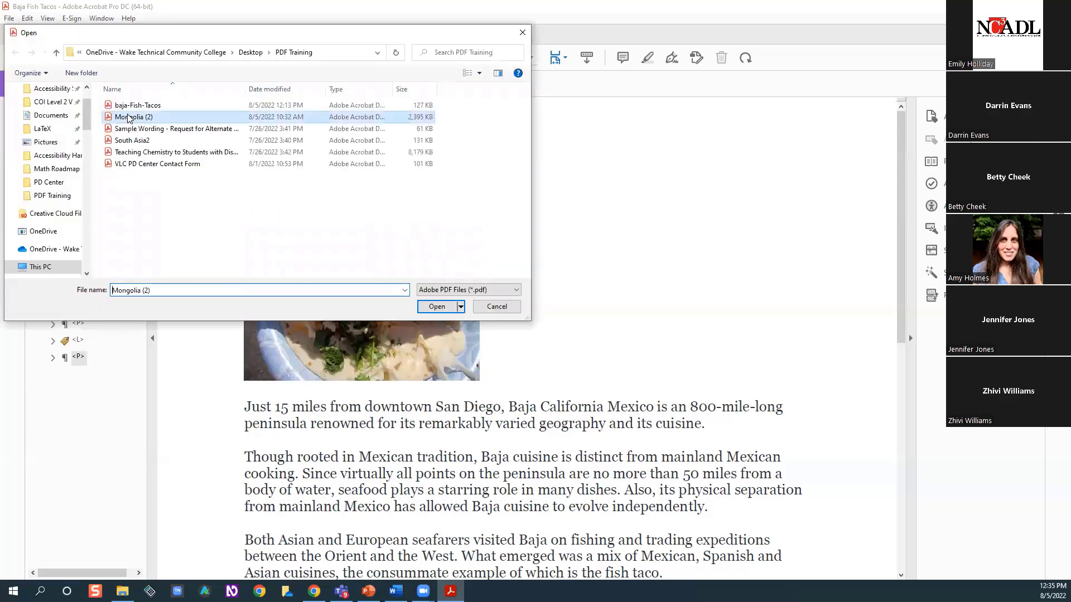
pyautogui.click(429, 309)
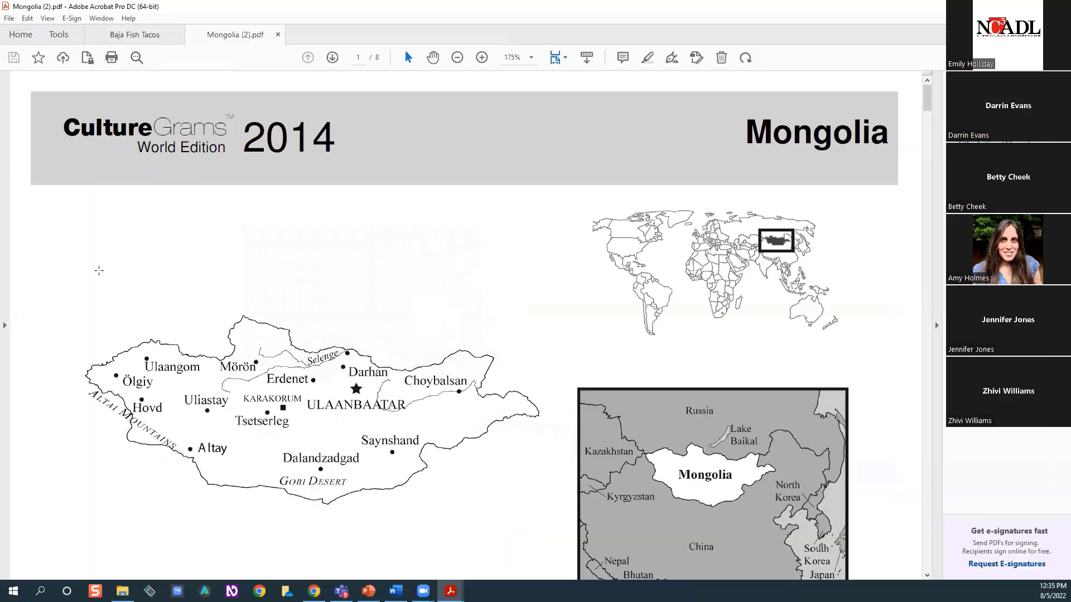
# Check whether the Mongolia document has any tags, and hide its tag tree again
pyautogui.click(4, 326)
pyautogui.click(13, 196)
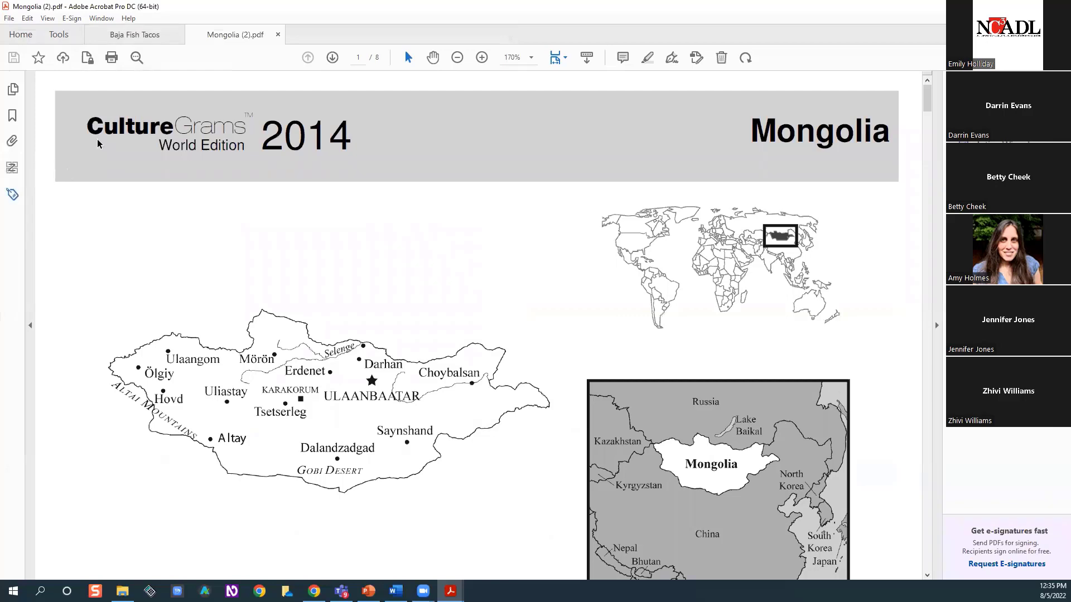
pyautogui.click(83, 129)
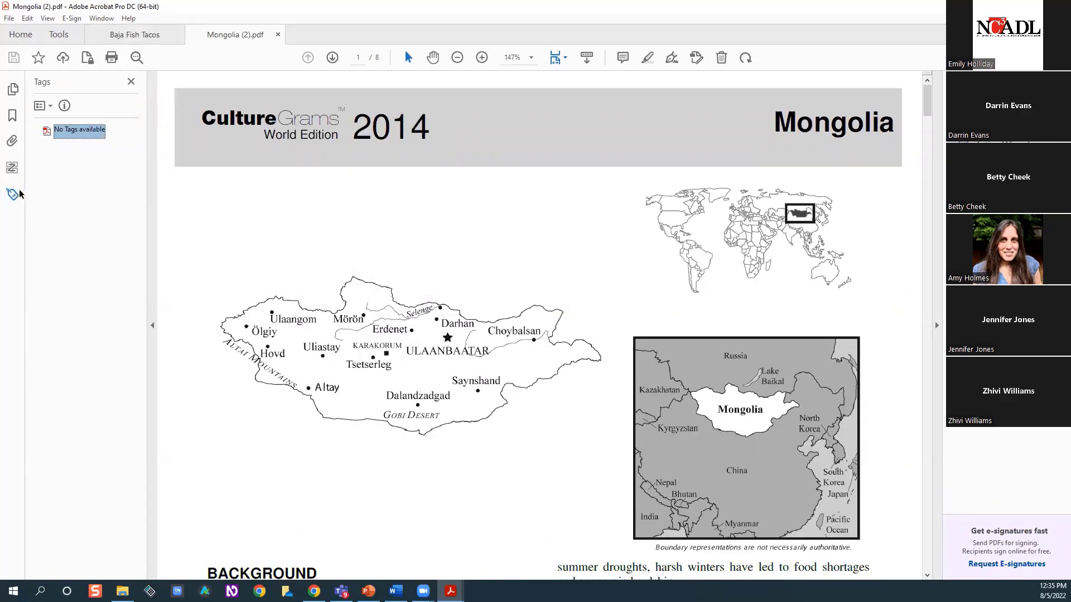
pyautogui.click(19, 192)
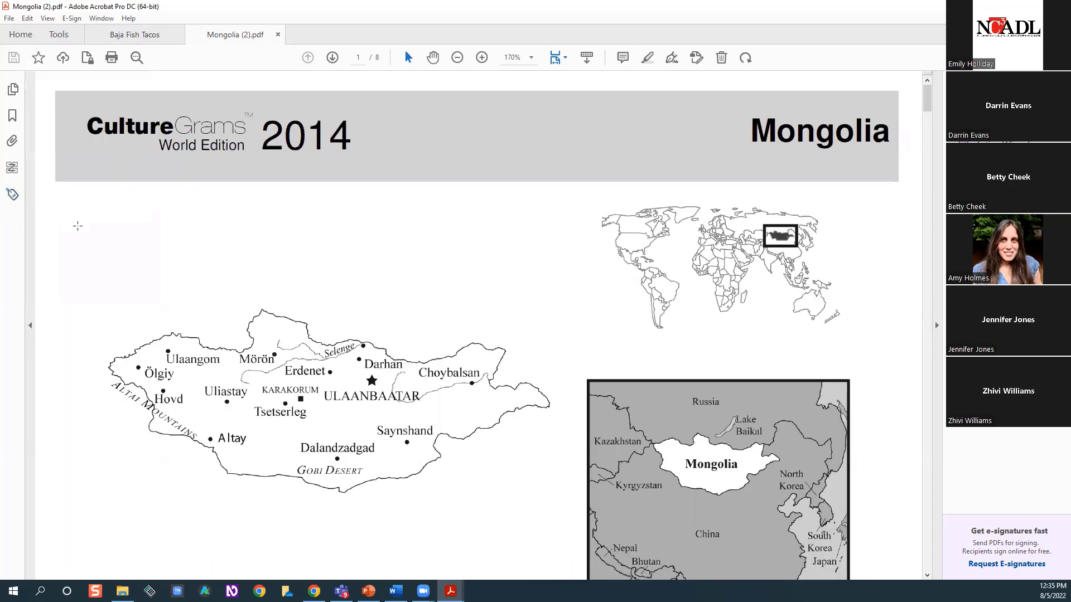
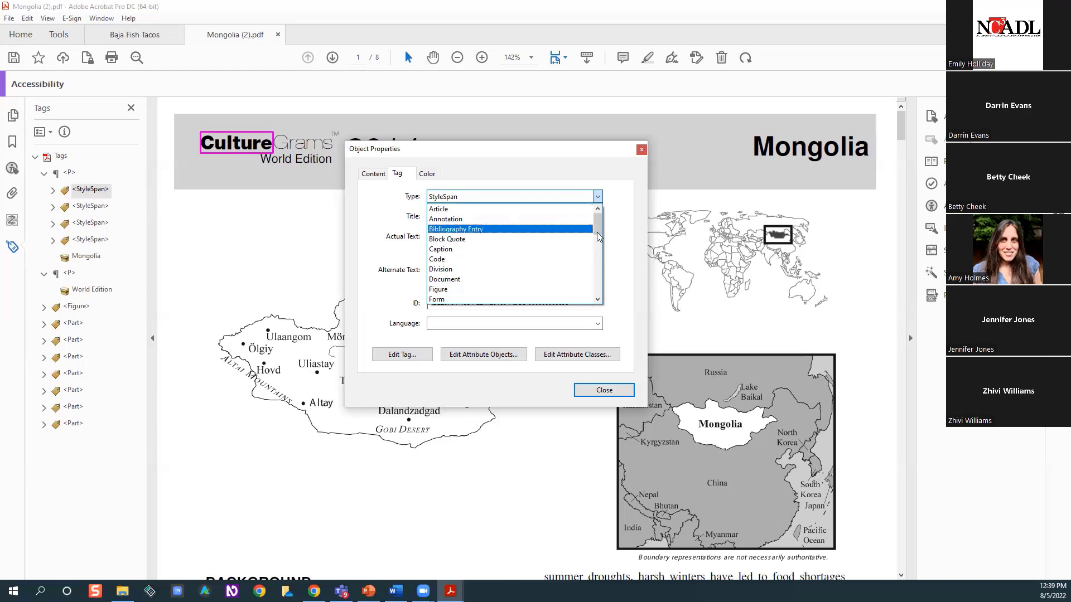
# Change the type of the tag around the Culture logo text to Figure and give it the alternate text Culture
pyautogui.moveTo(597, 229); pyautogui.dragTo(596, 235)
pyautogui.click(497, 267)
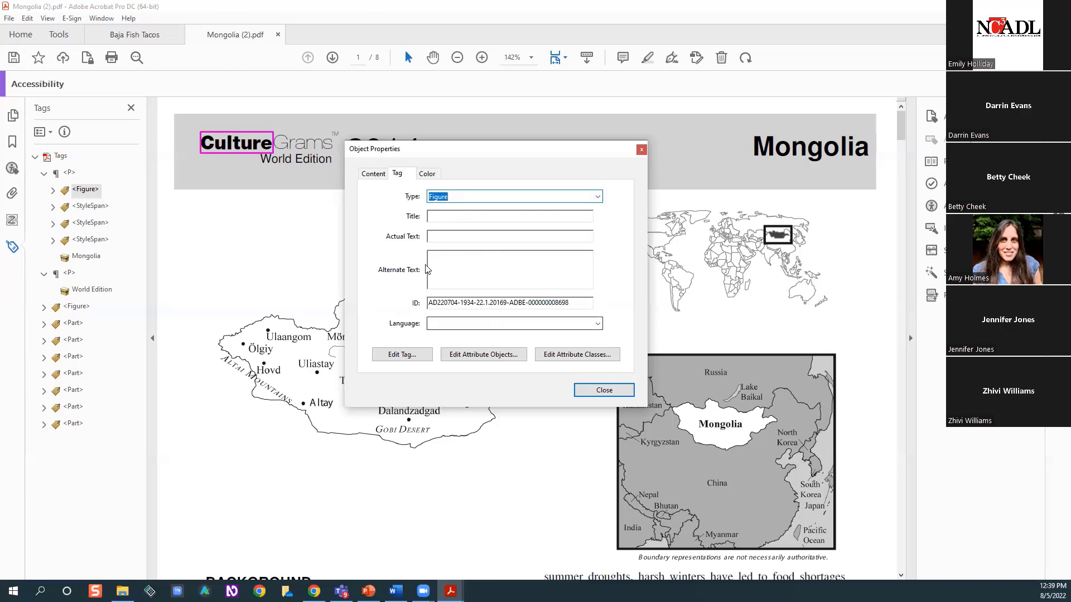
pyautogui.click(445, 260)
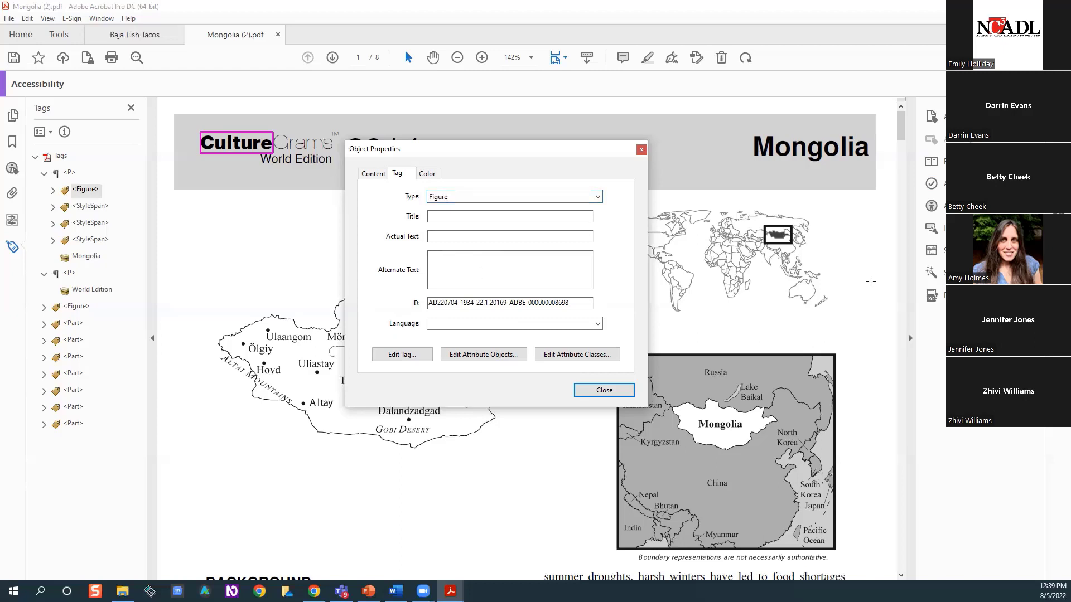
pyautogui.write('Culture')
pyautogui.click(619, 390)
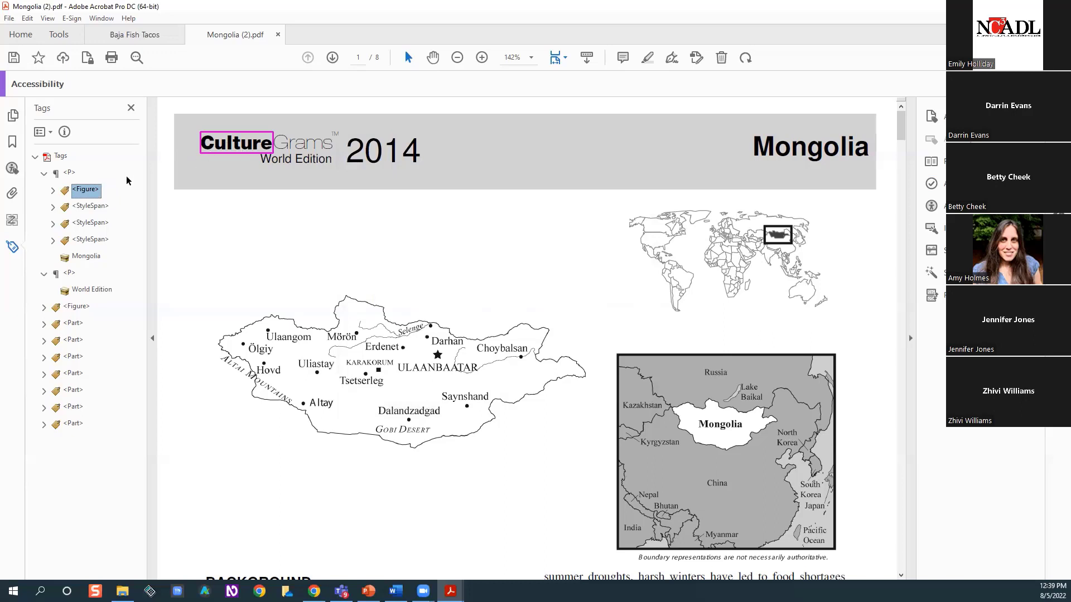
# Change the type of the Culture logo text's tag to Paragraph in its properties
pyautogui.rightClick(94, 191)
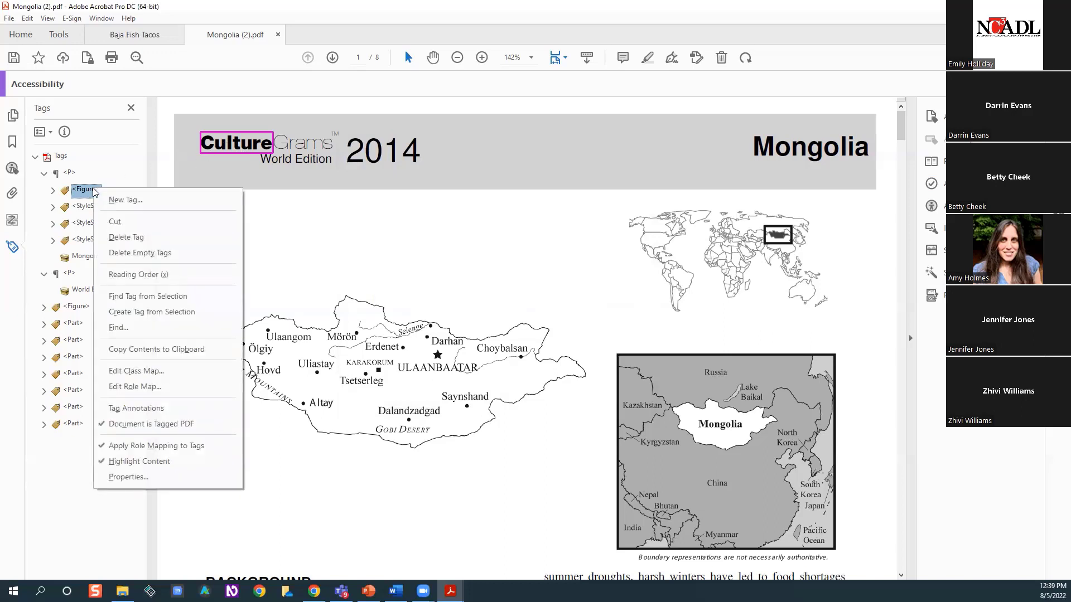
pyautogui.click(150, 479)
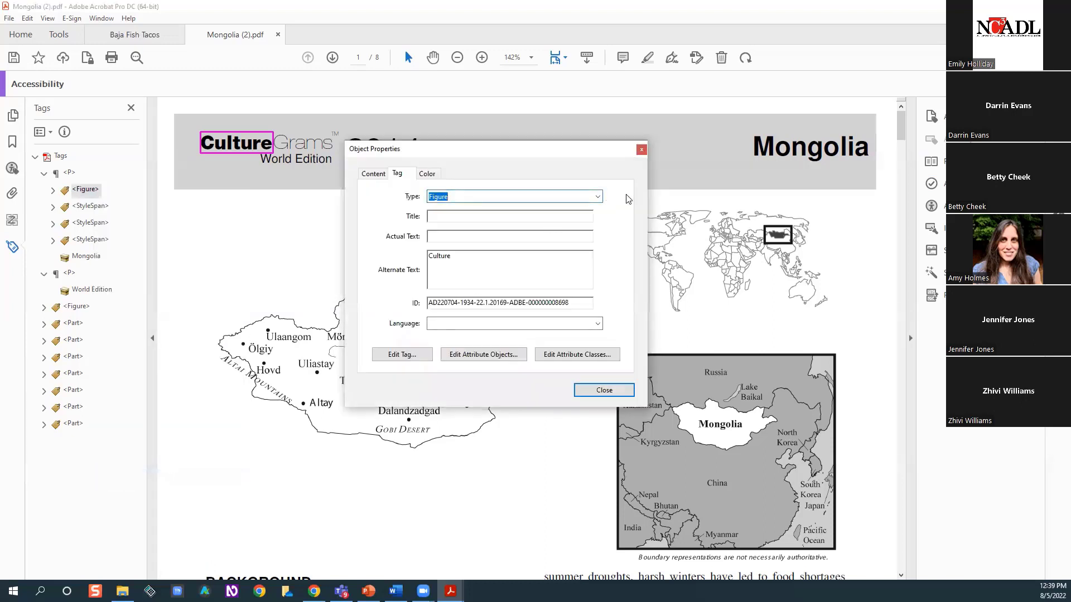
pyautogui.click(600, 199)
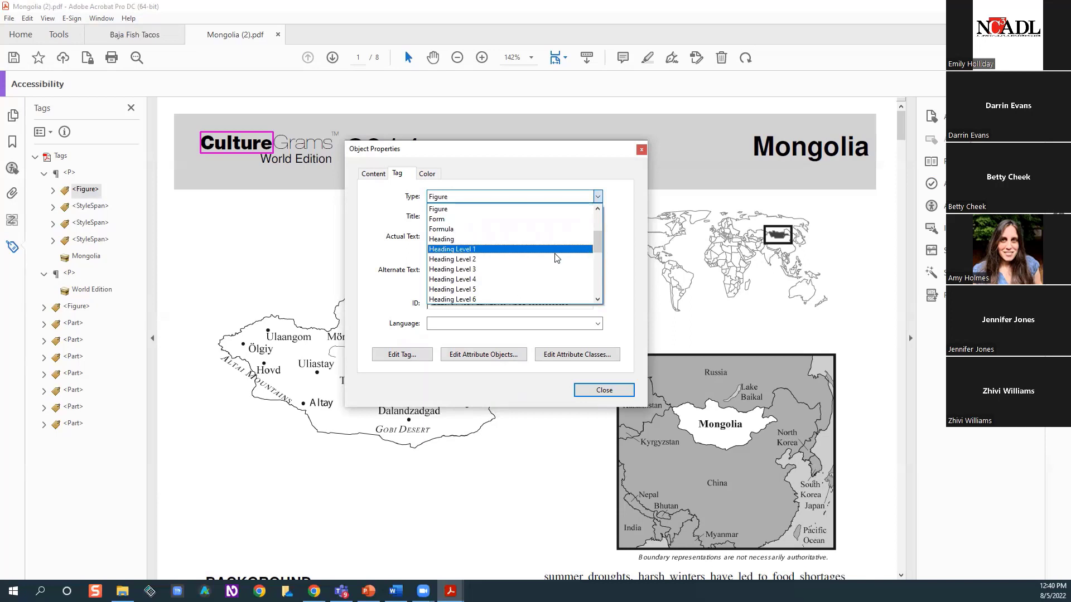
pyautogui.moveTo(598, 240); pyautogui.dragTo(592, 262)
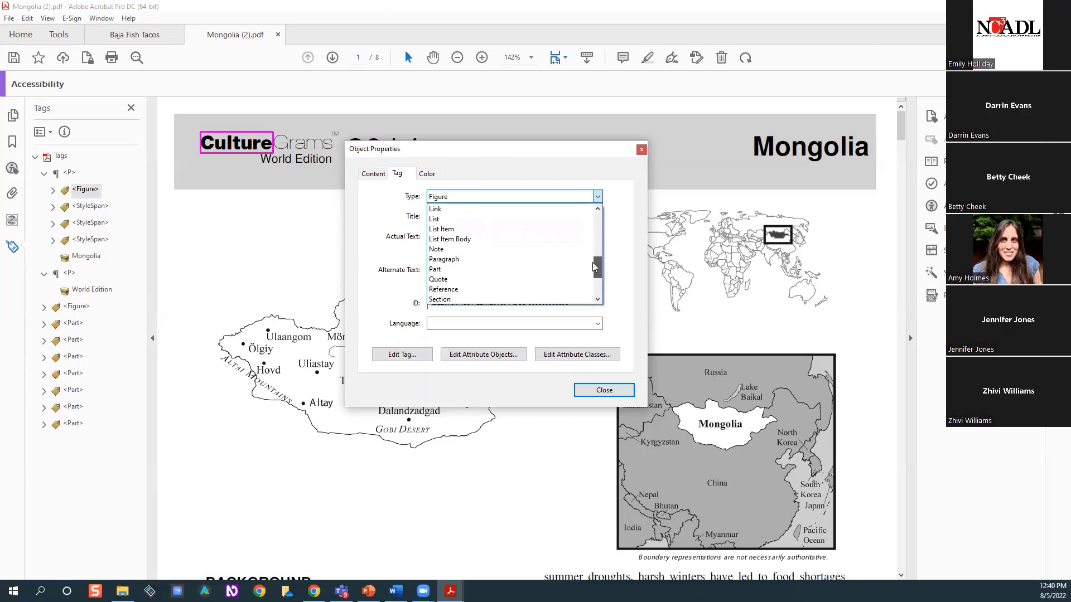
pyautogui.click(478, 260)
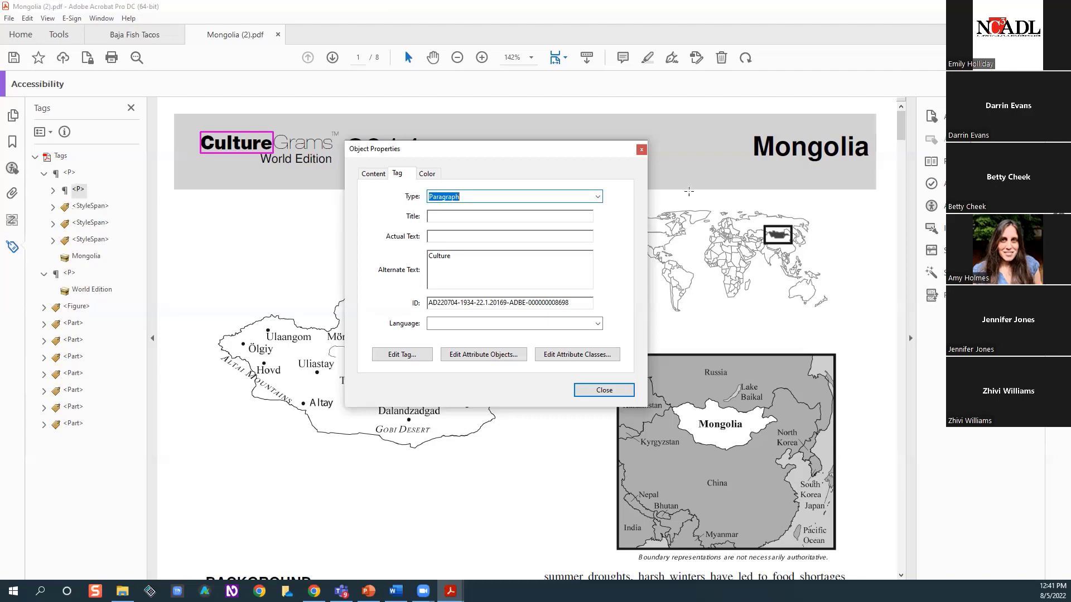
pyautogui.click(609, 390)
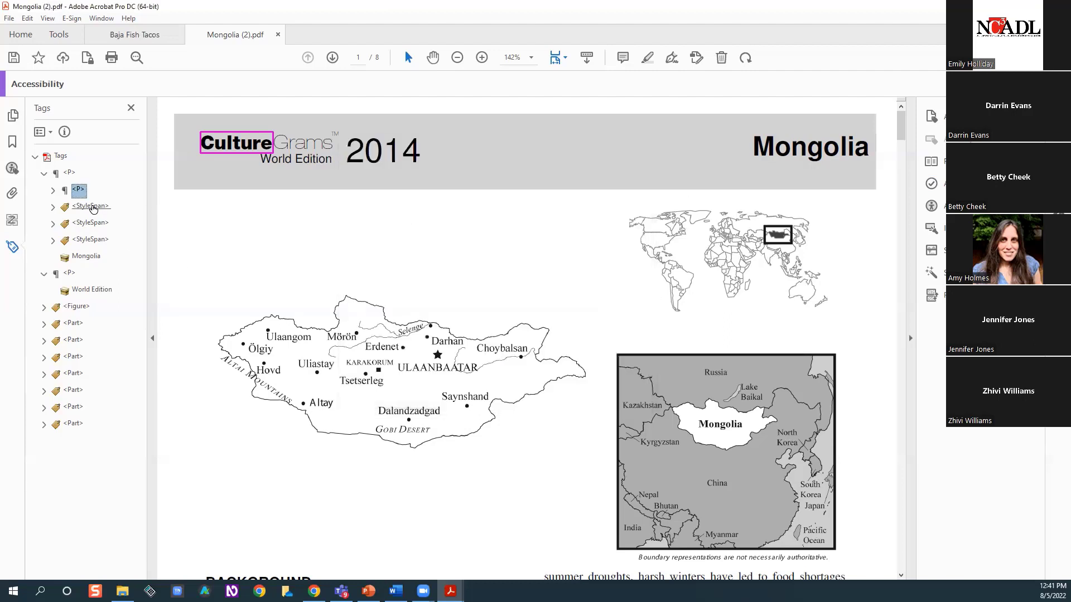
# Check which page content the Mongolia, World Edition and map figure tags and the first part's two sections cover
pyautogui.click(86, 259)
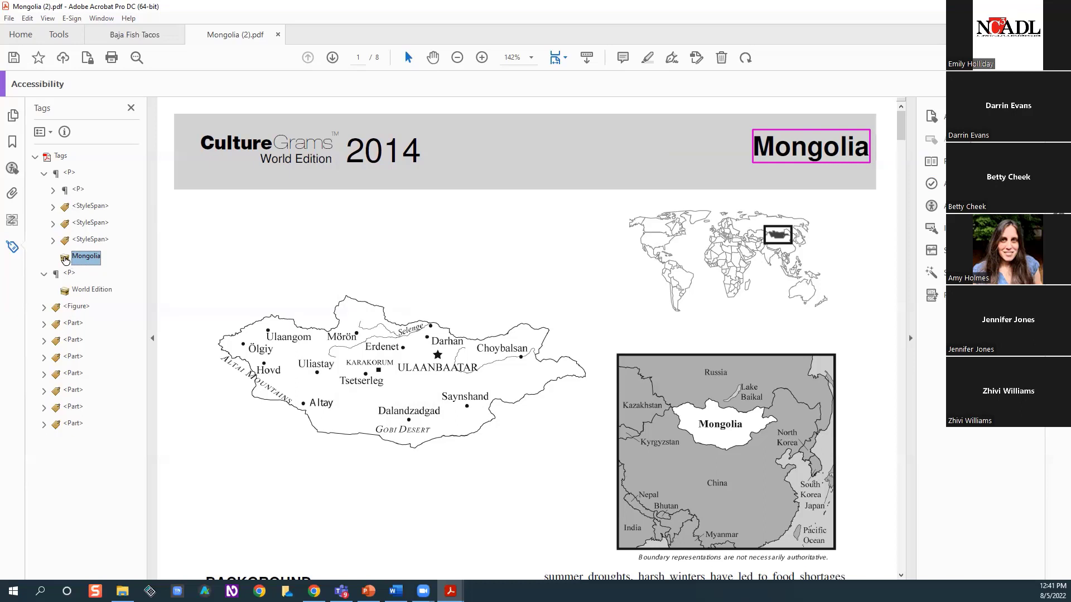
pyautogui.click(83, 289)
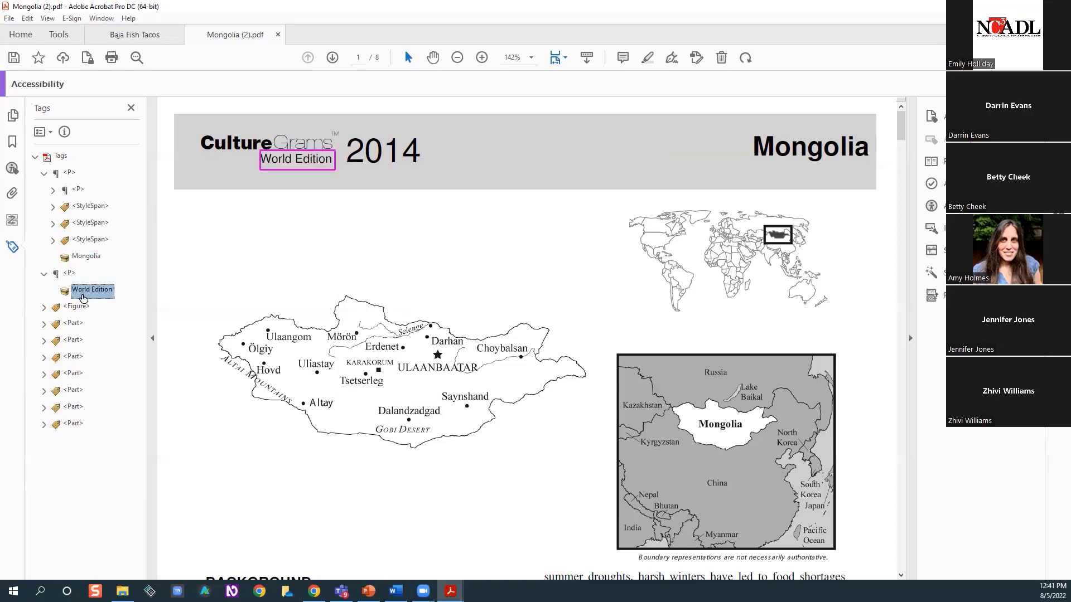
pyautogui.click(79, 305)
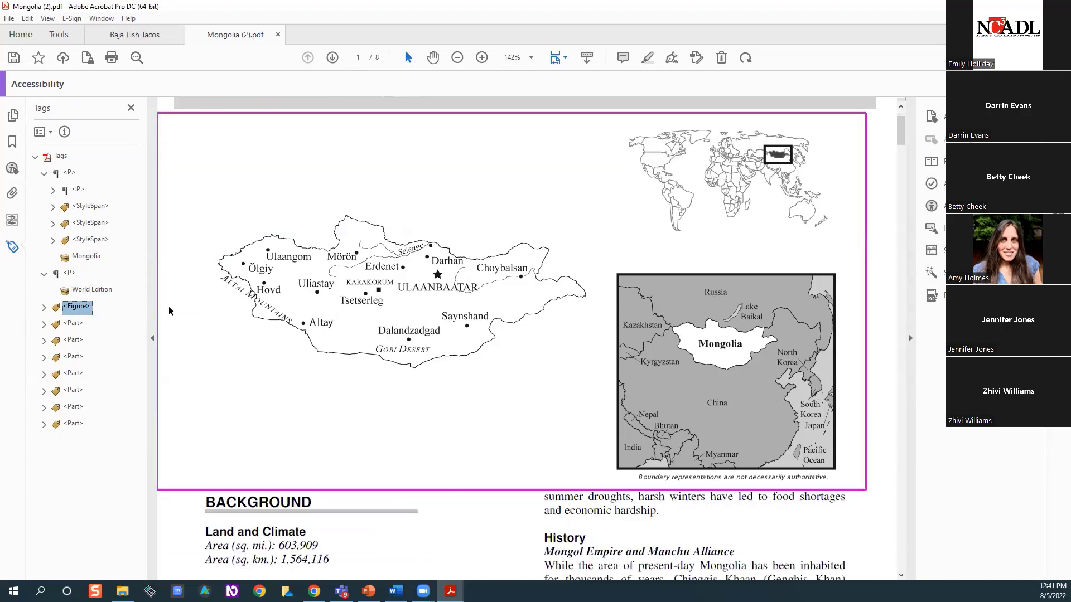
pyautogui.click(44, 326)
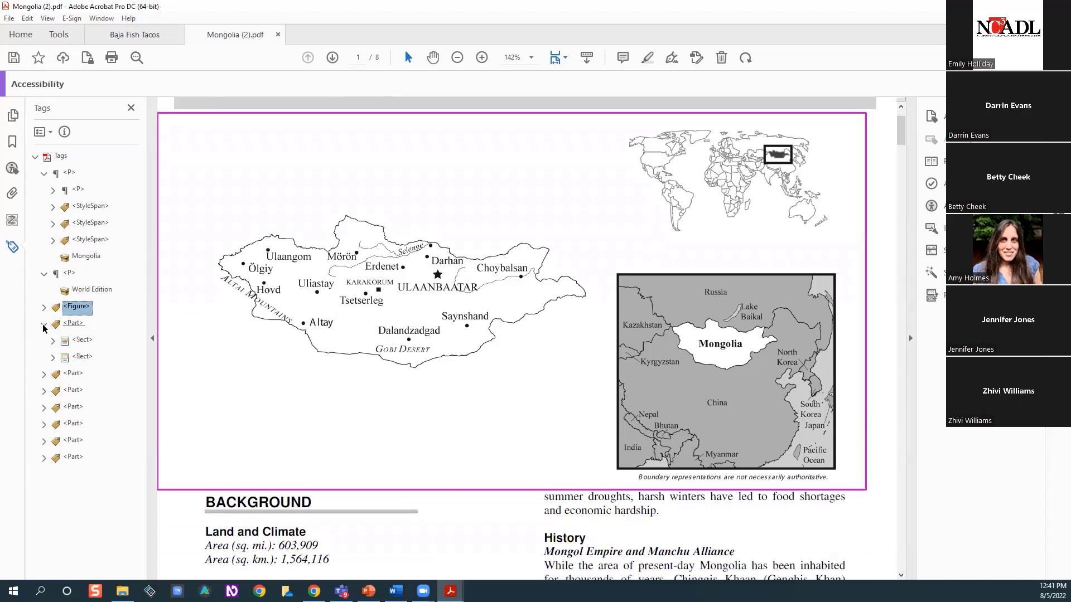
pyautogui.click(68, 342)
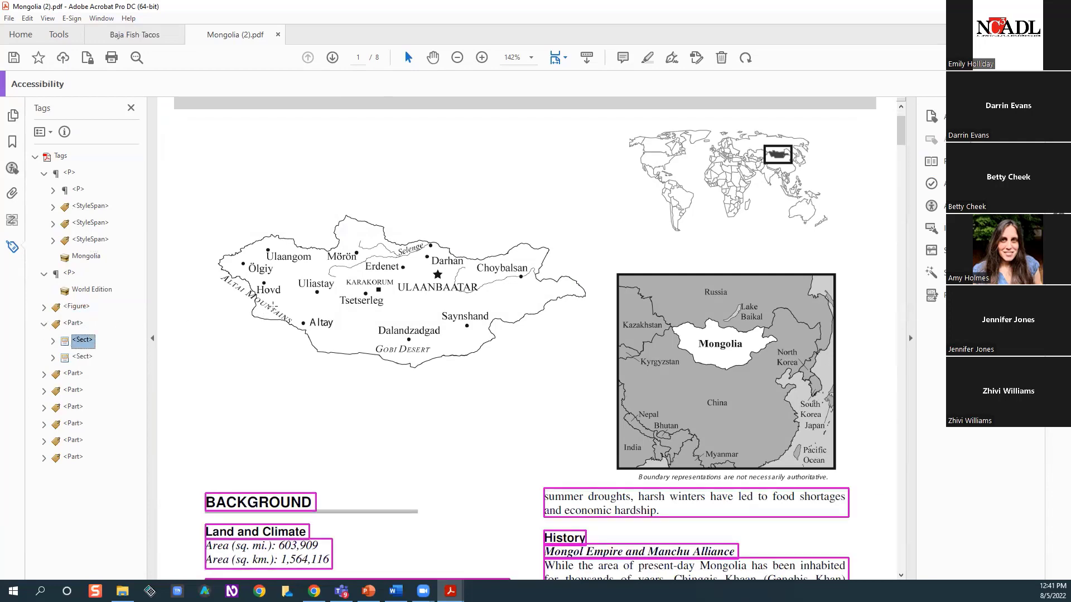
pyautogui.click(86, 360)
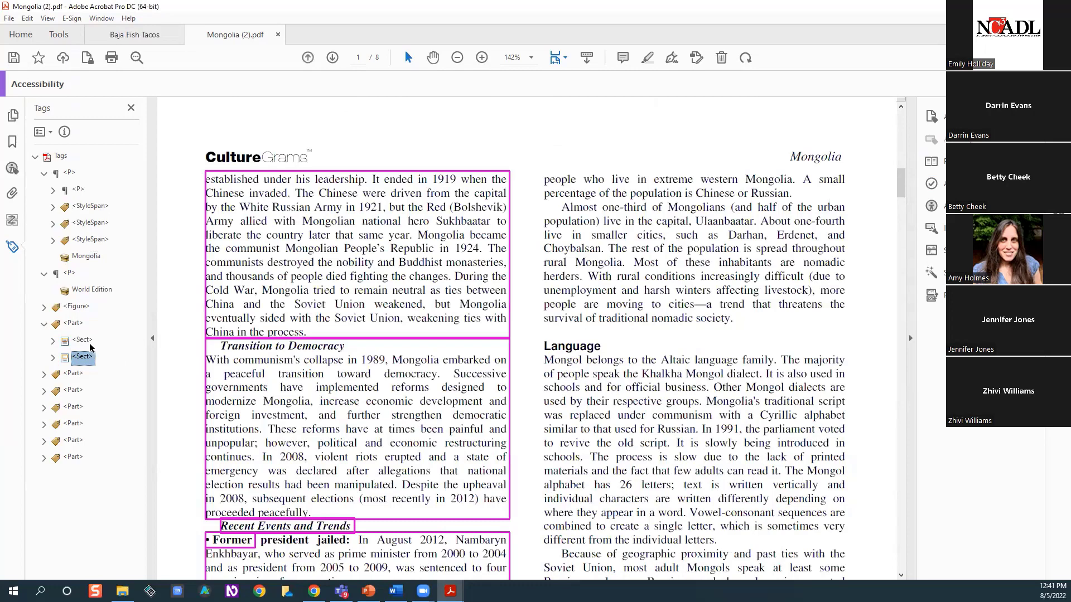
# Hide the tag tree, open the Reading Order tool and examine the content order from page 2 back to the title on page 1
pyautogui.click(131, 109)
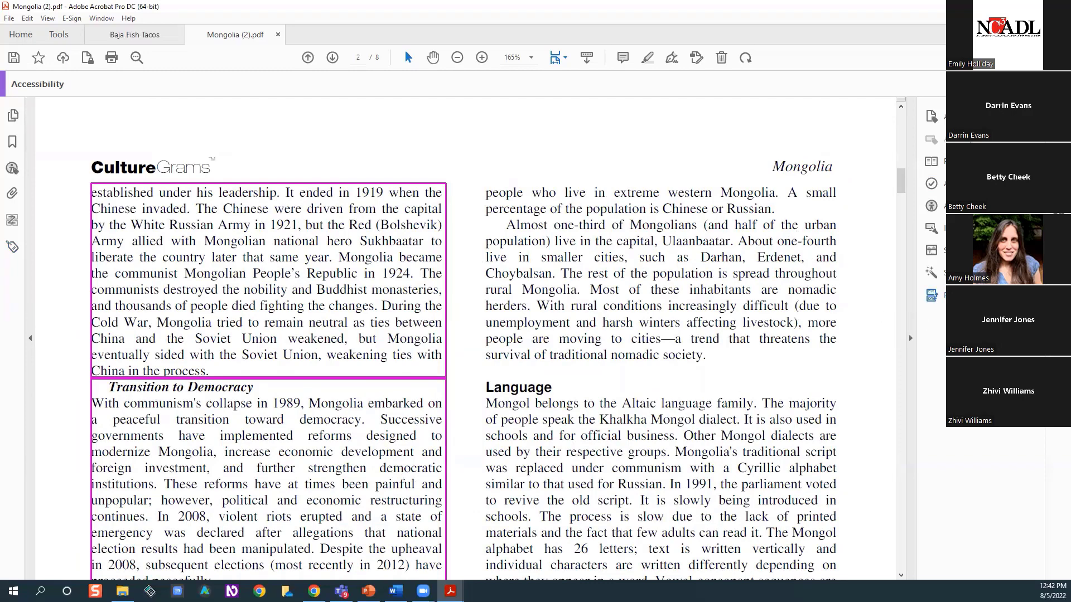
pyautogui.click(931, 296)
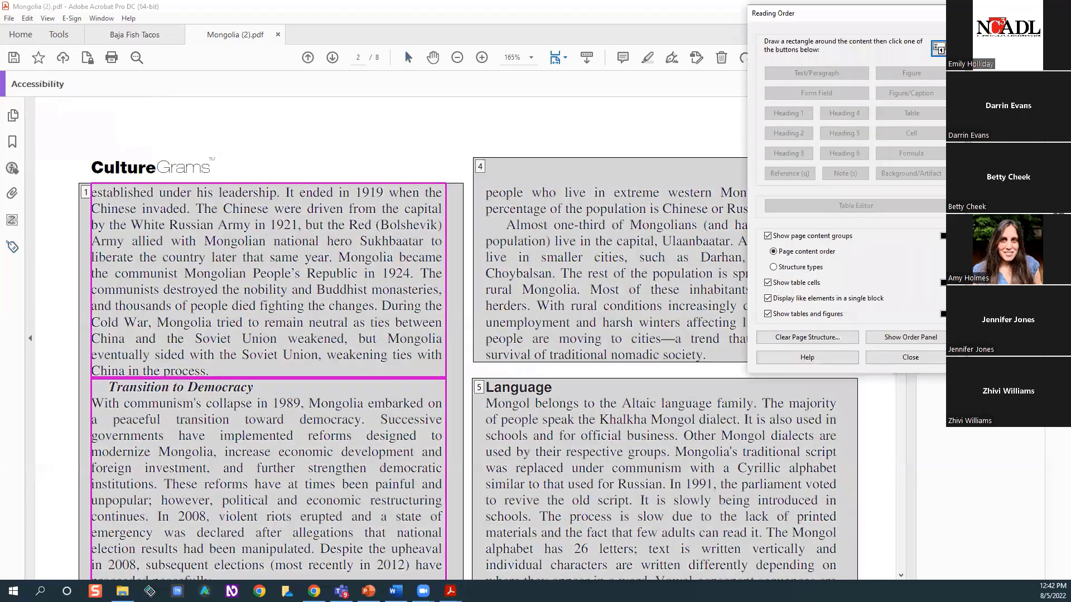
pyautogui.scroll(5, 411, 149)
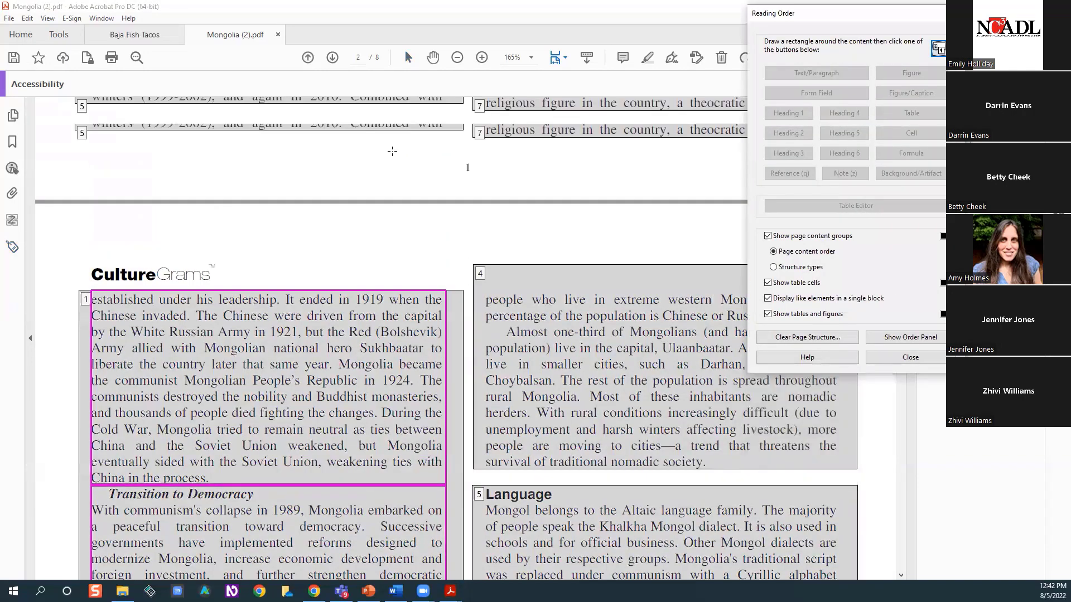
pyautogui.scroll(4, 411, 149)
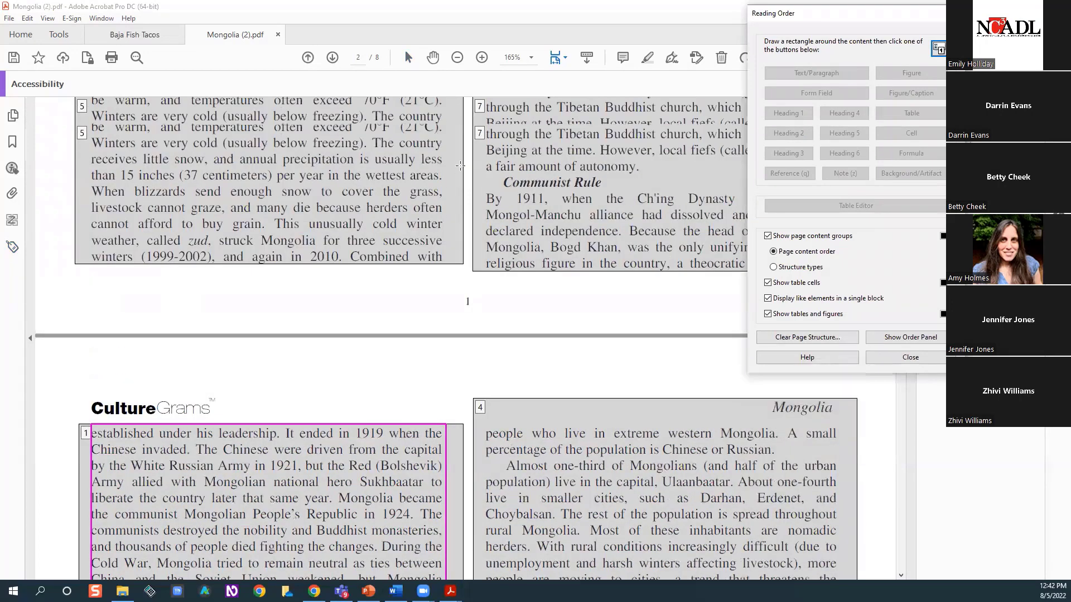
pyautogui.scroll(8, 460, 163)
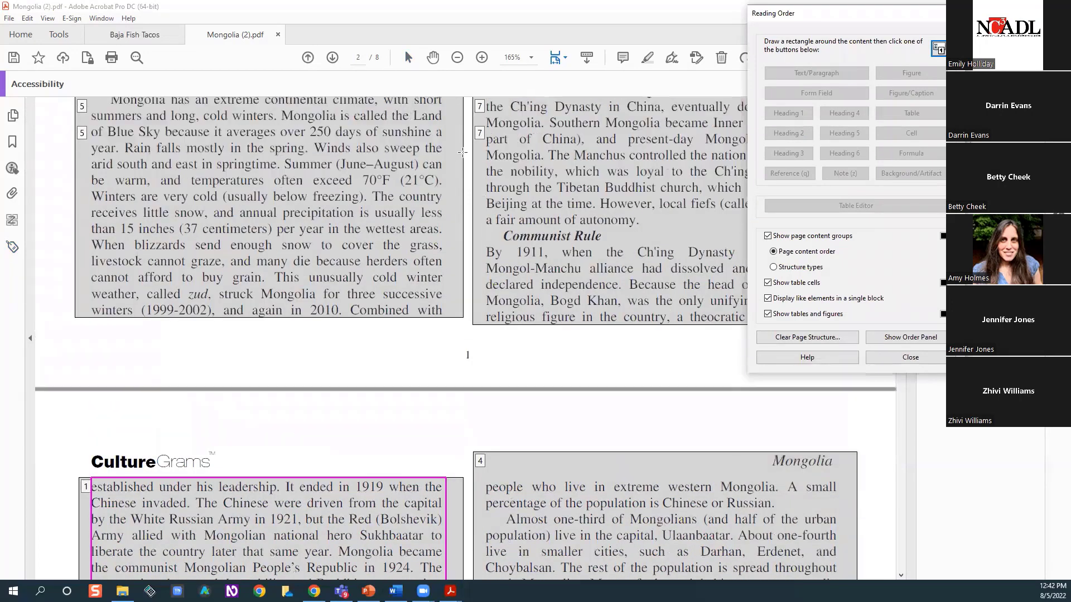
pyautogui.scroll(6, 467, 153)
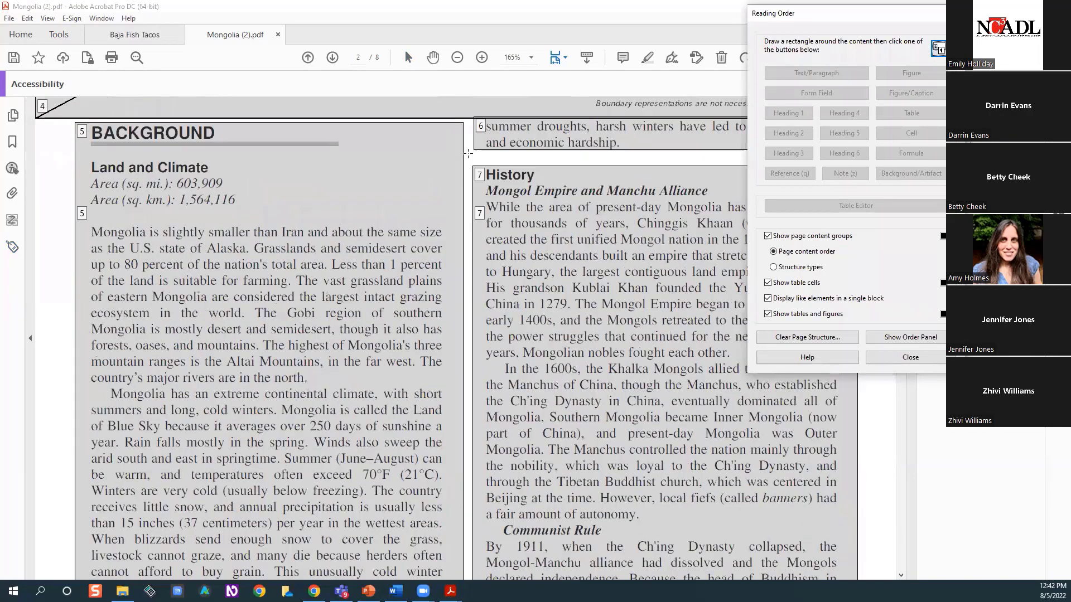
pyautogui.scroll(5, 467, 150)
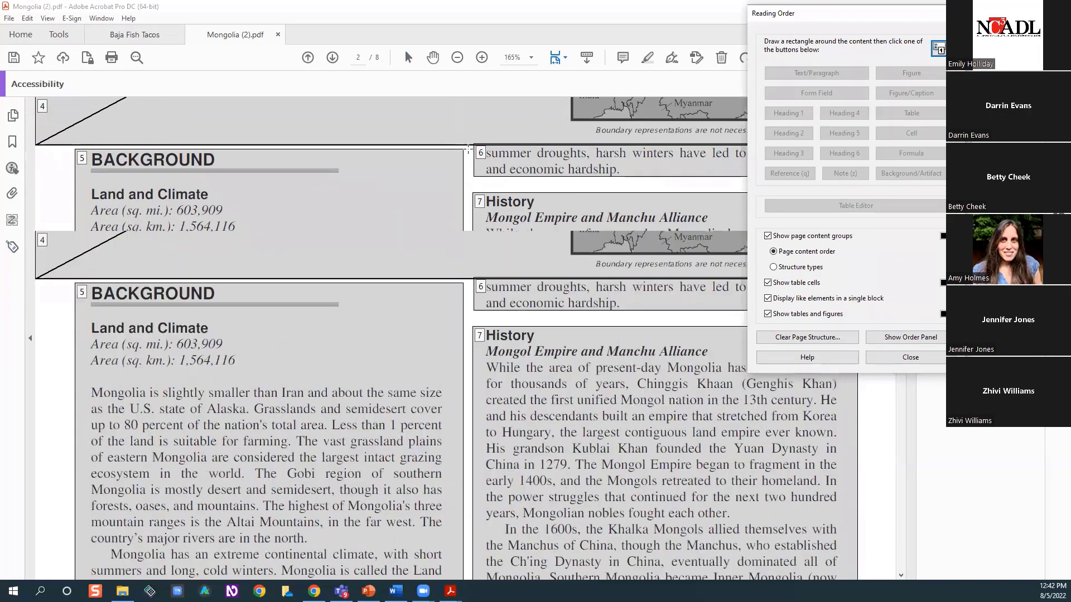
pyautogui.scroll(4, 468, 146)
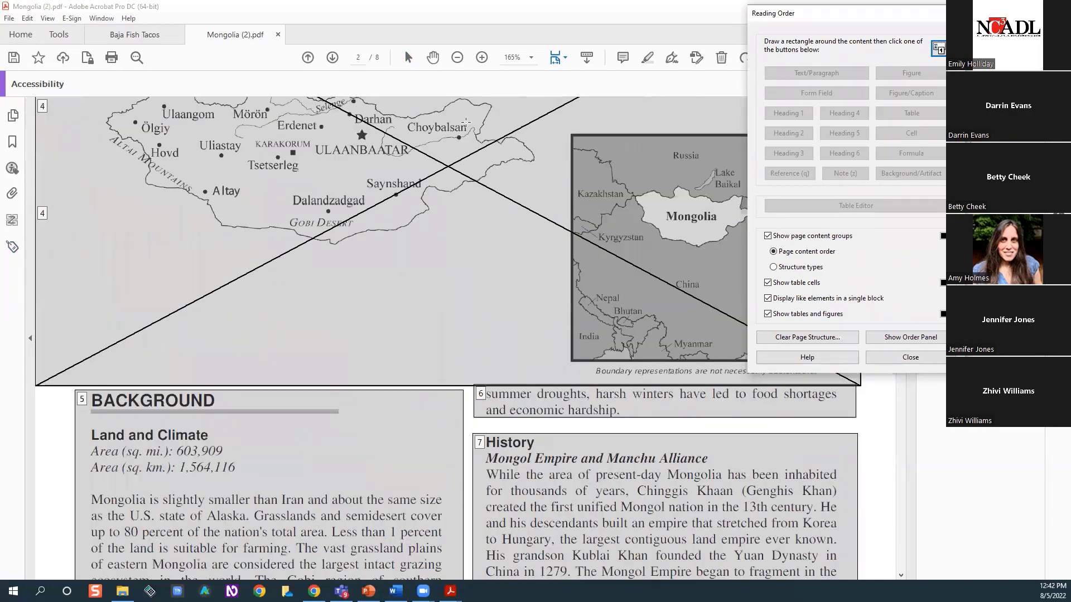
pyautogui.scroll(6, 466, 122)
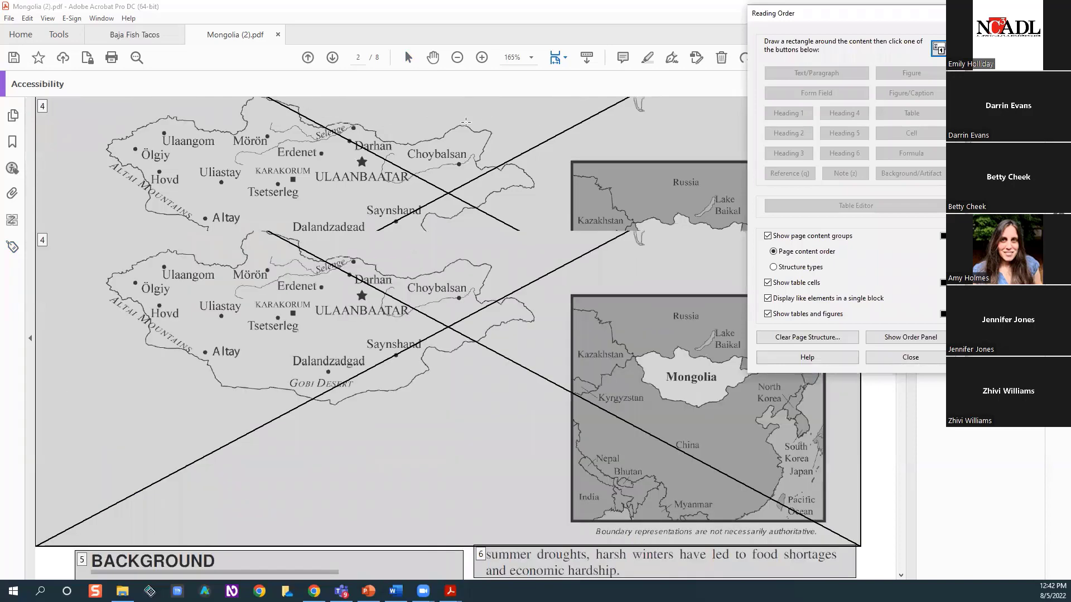
pyautogui.scroll(1, 466, 122)
pyautogui.scroll(3, 466, 121)
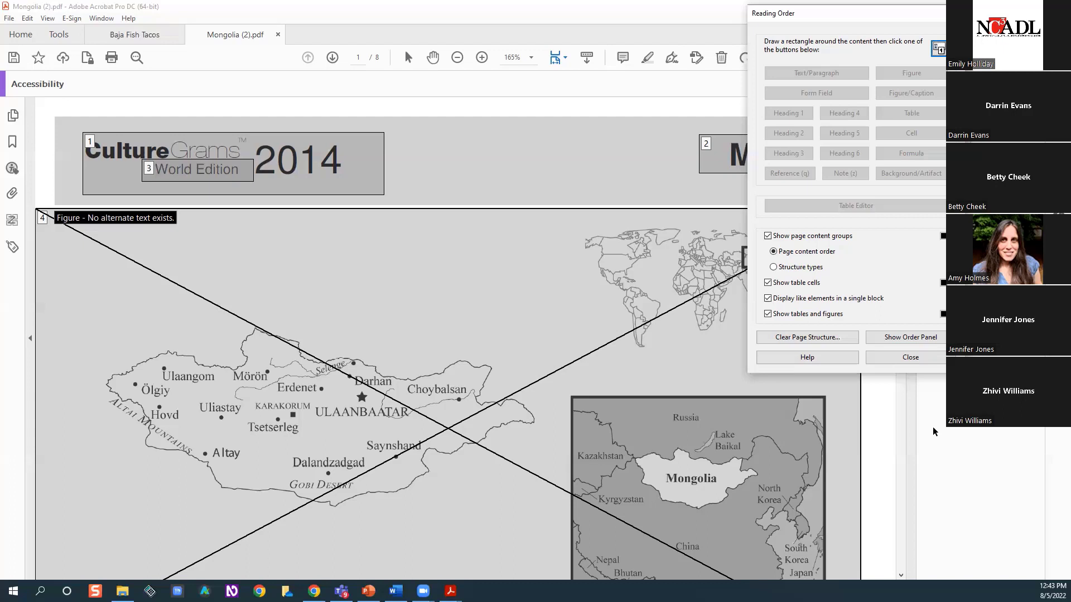
# Move the Reading Order dialog off the page and examine the numbered content groups from the map figure through to page 8
pyautogui.scroll(-3, 974, 438)
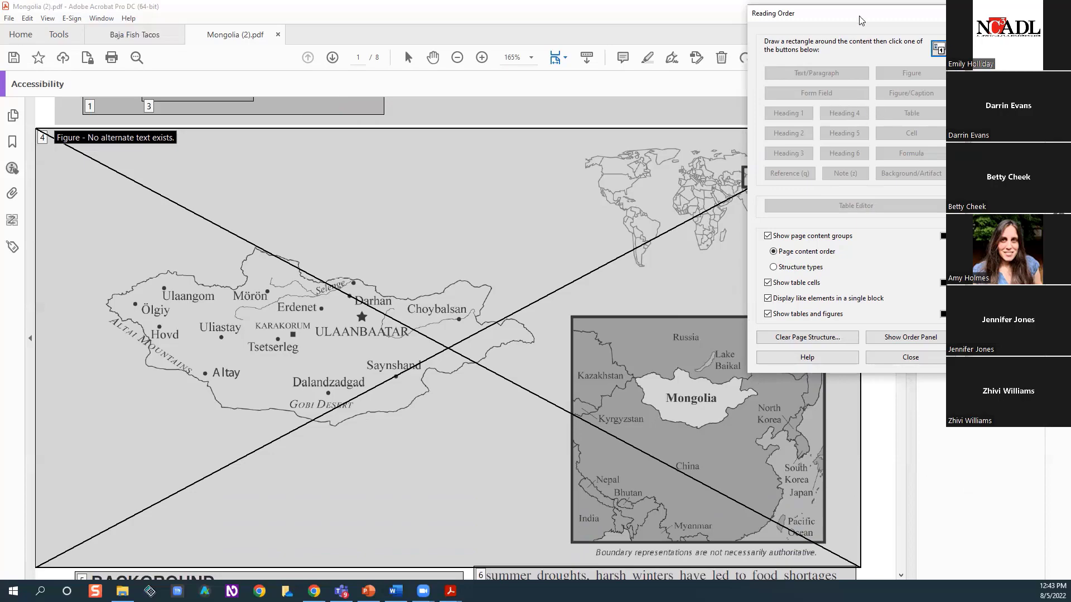
pyautogui.moveTo(861, 14); pyautogui.dragTo(1070, 161)
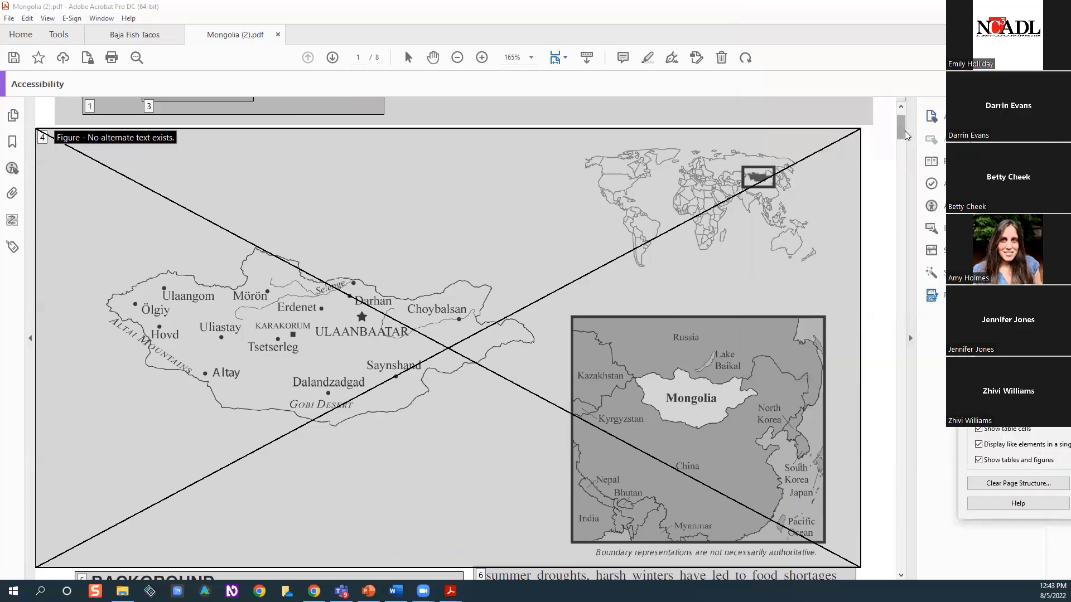
pyautogui.scroll(-10, 900, 145)
pyautogui.scroll(-20, 898, 166)
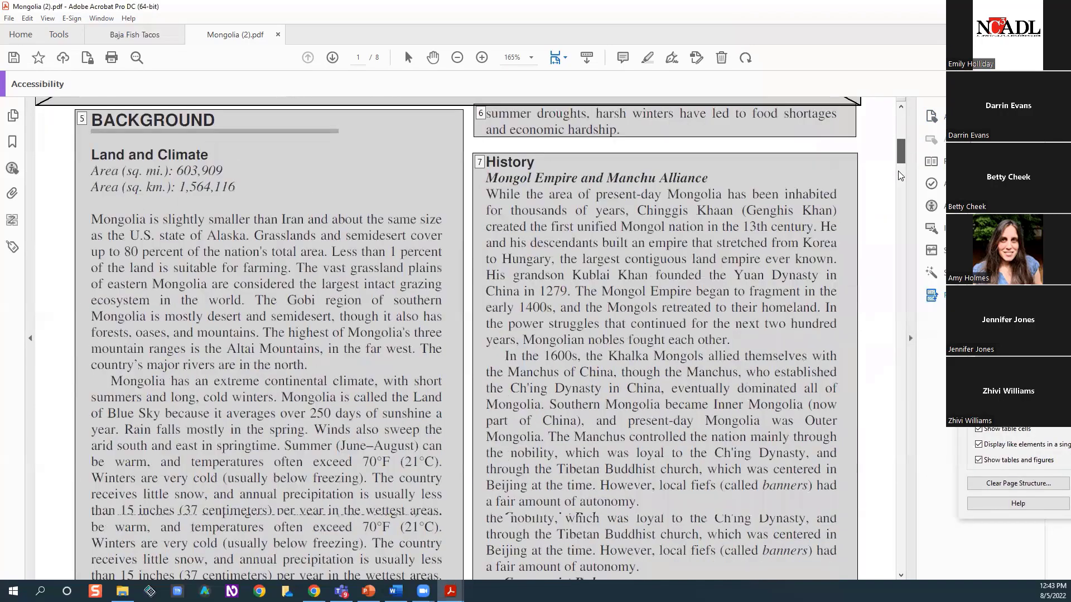
pyautogui.scroll(-20, 898, 224)
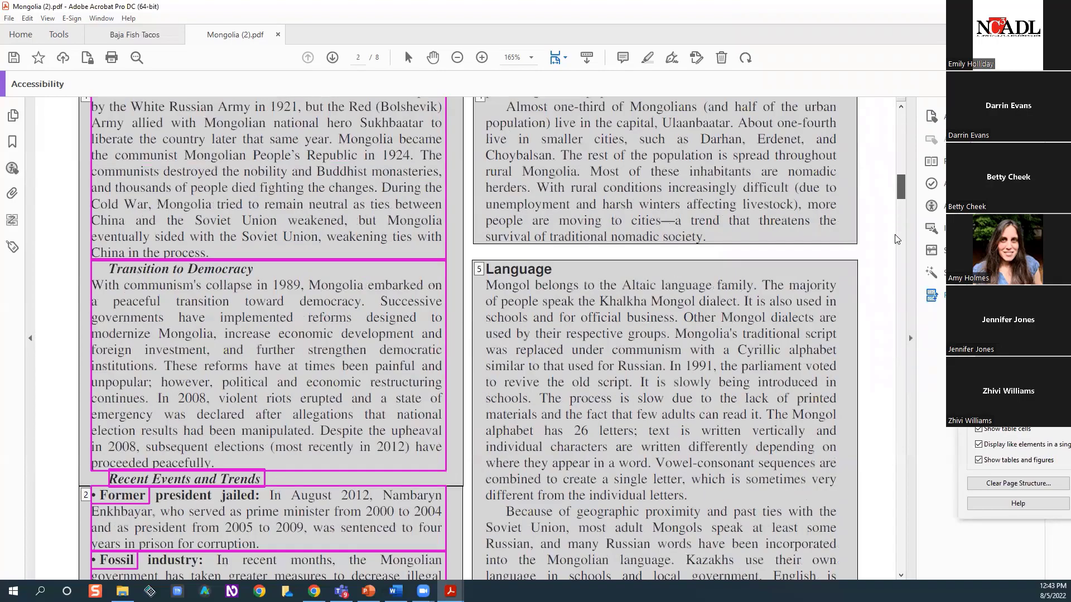
pyautogui.scroll(-20, 892, 290)
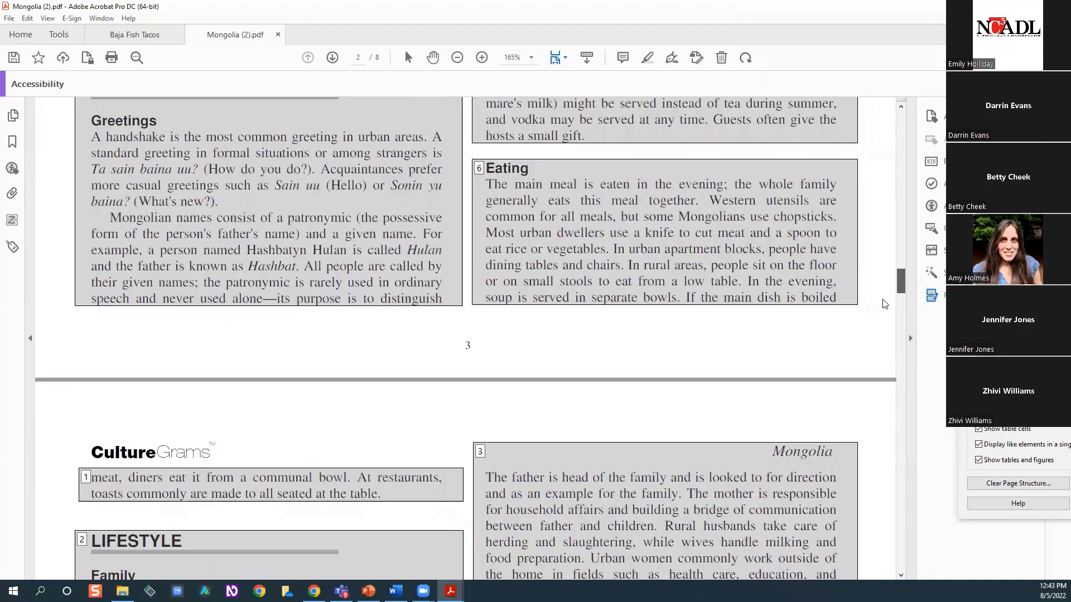
pyautogui.scroll(-15, 880, 350)
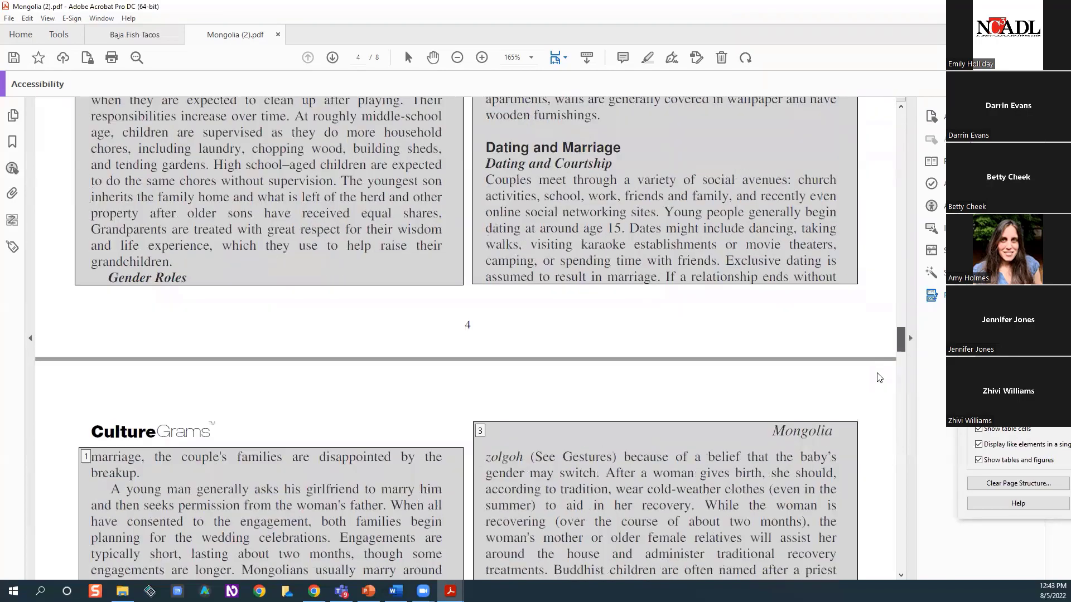
pyautogui.scroll(-5, 882, 421)
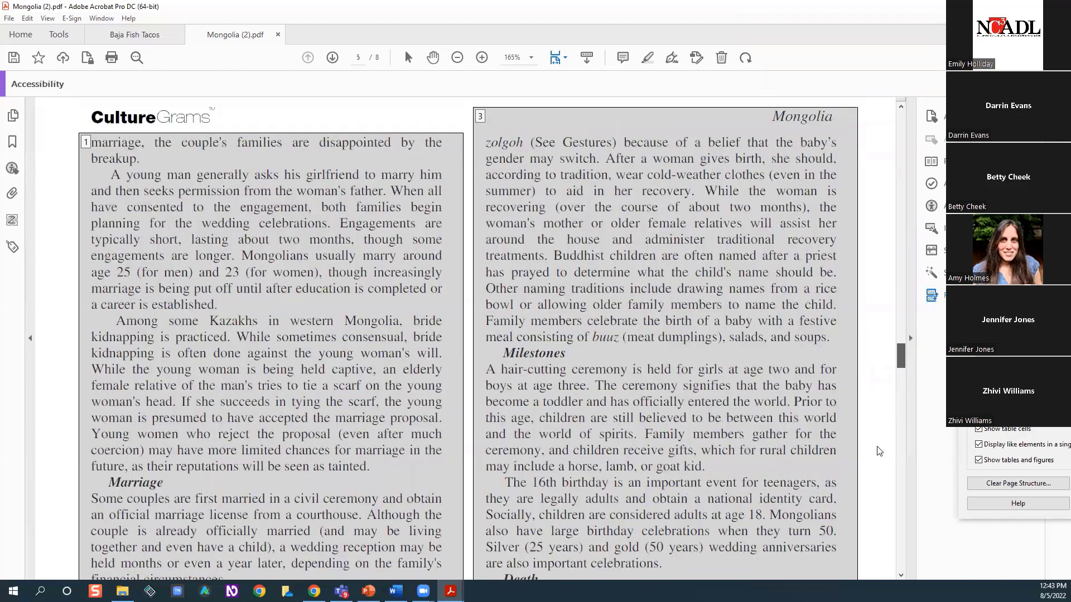
pyautogui.scroll(-20, 879, 452)
pyautogui.scroll(-20, 879, 452)
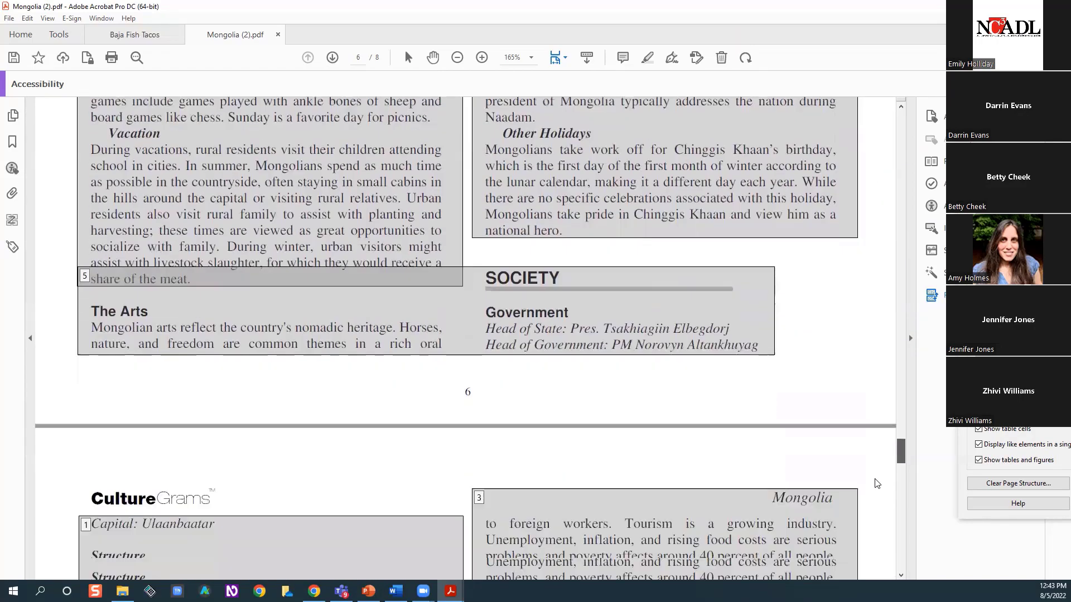
pyautogui.scroll(-15, 871, 526)
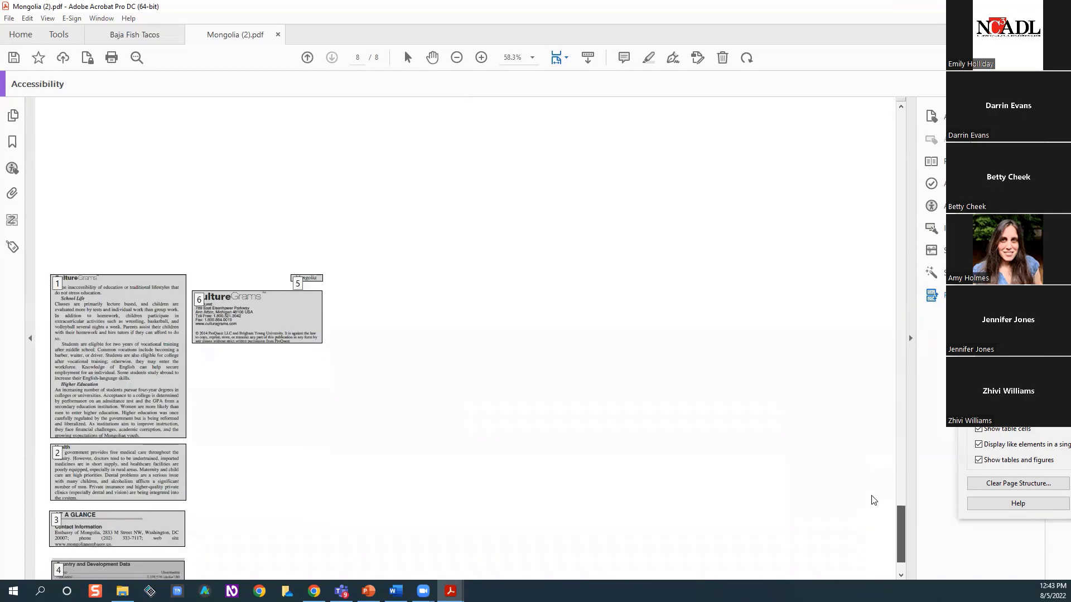
# Select the CultureGrams and World Edition header text on page 1 and tag it as one Text/Paragraph group in the Reading Order tool
pyautogui.scroll(12, 872, 480)
pyautogui.scroll(20, 866, 397)
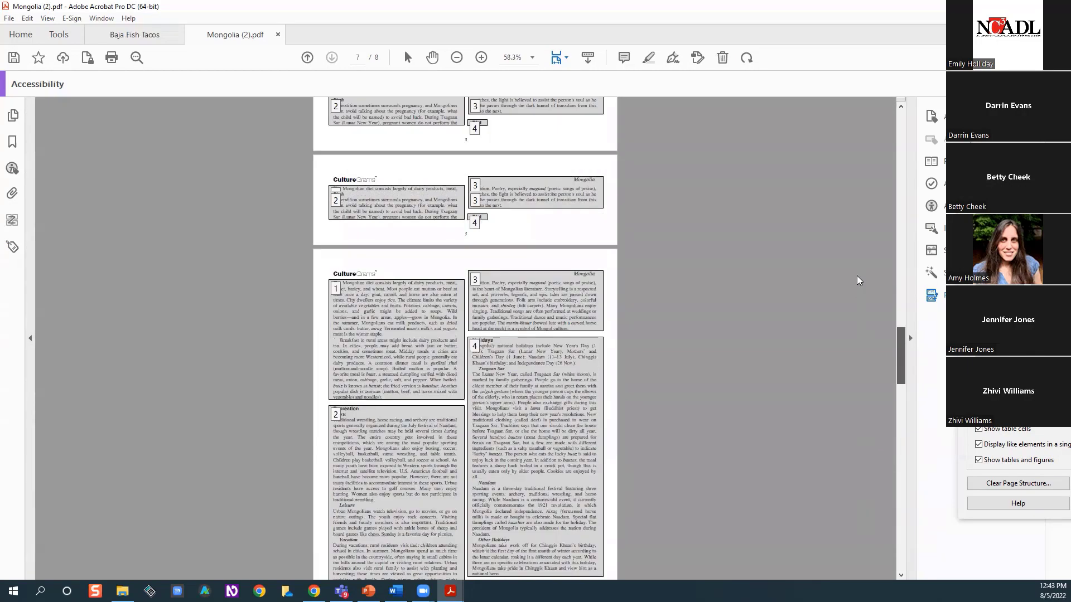
pyautogui.press('Home')
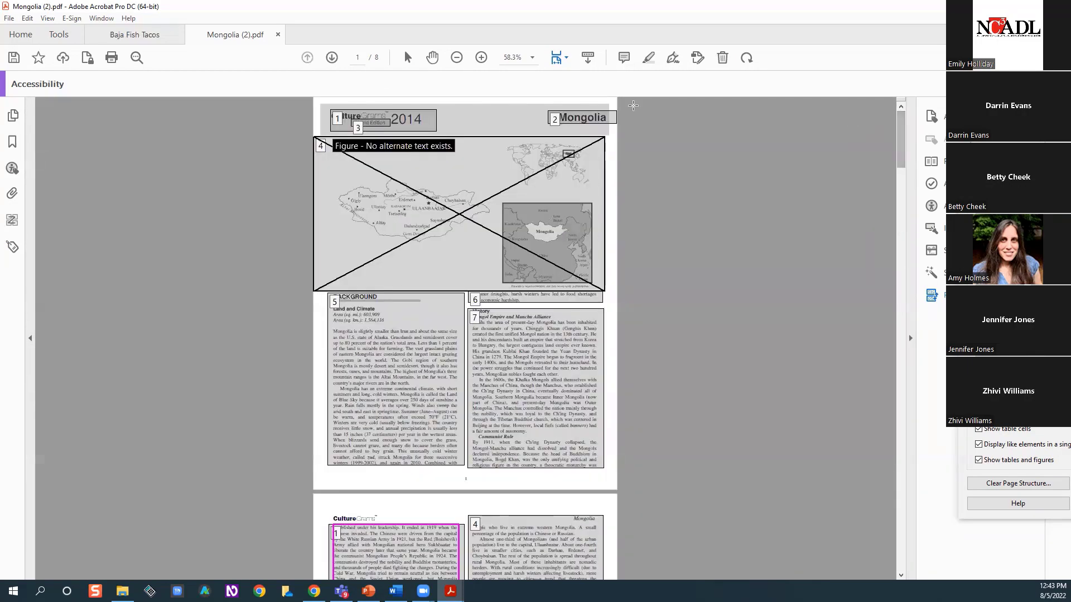
pyautogui.click(483, 58)
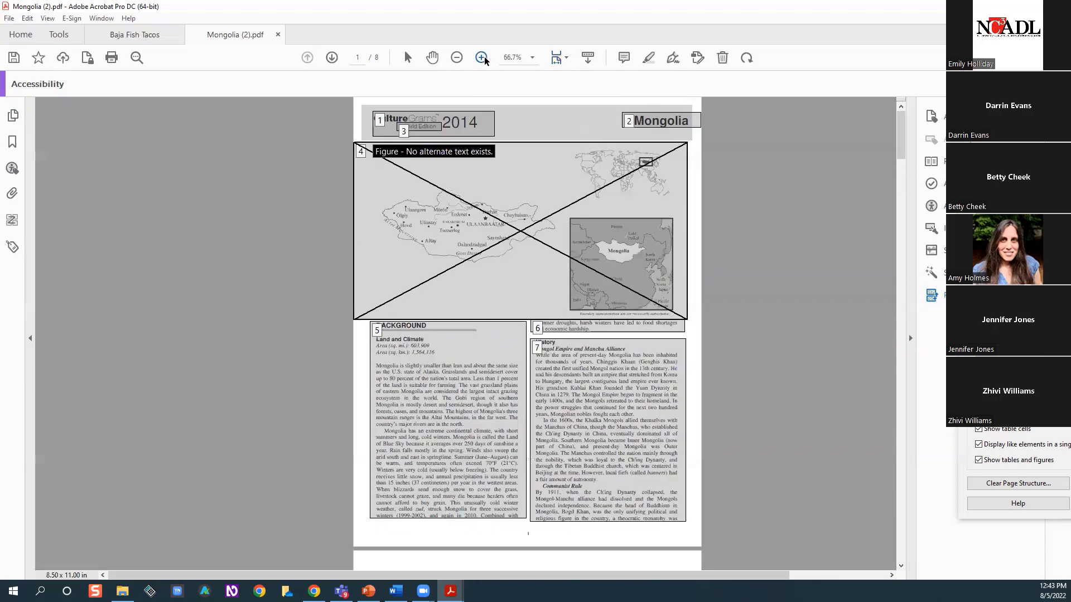
pyautogui.click(484, 57)
pyautogui.click(483, 57)
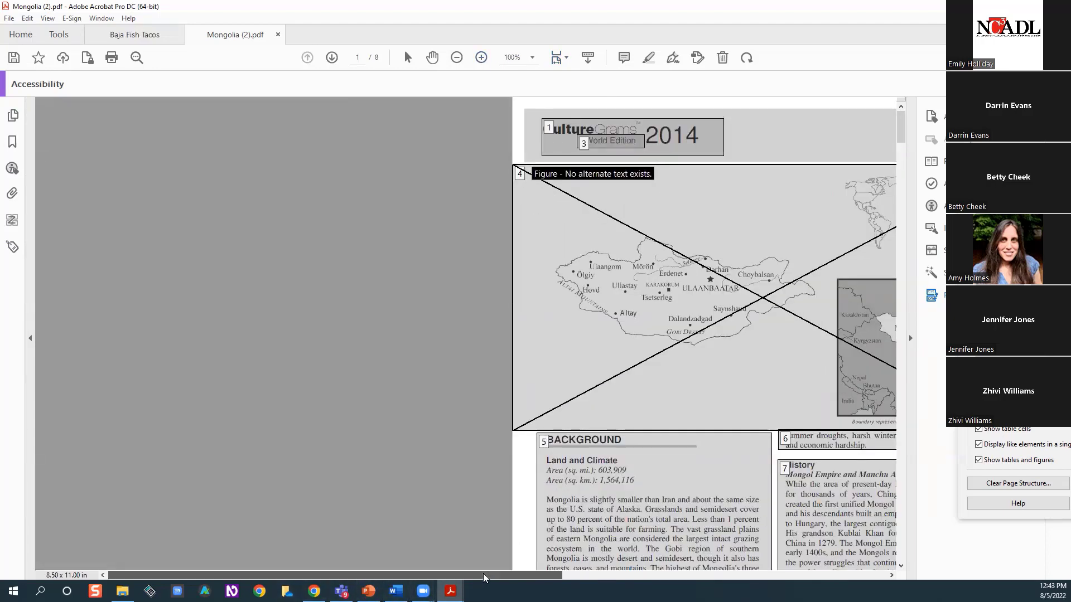
pyautogui.moveTo(452, 575); pyautogui.dragTo(684, 580)
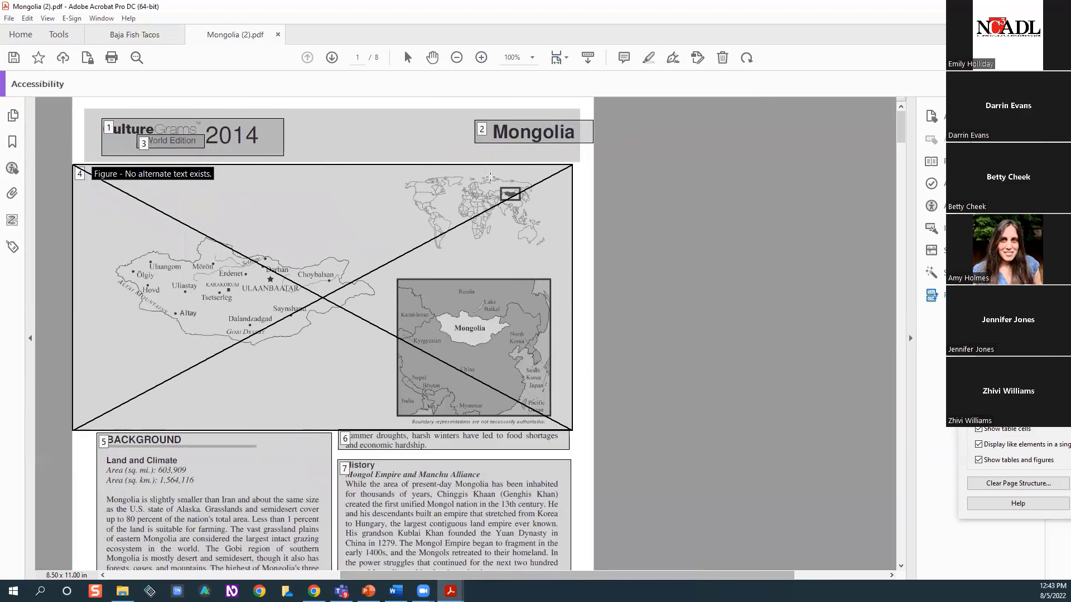
pyautogui.click(481, 58)
pyautogui.click(481, 59)
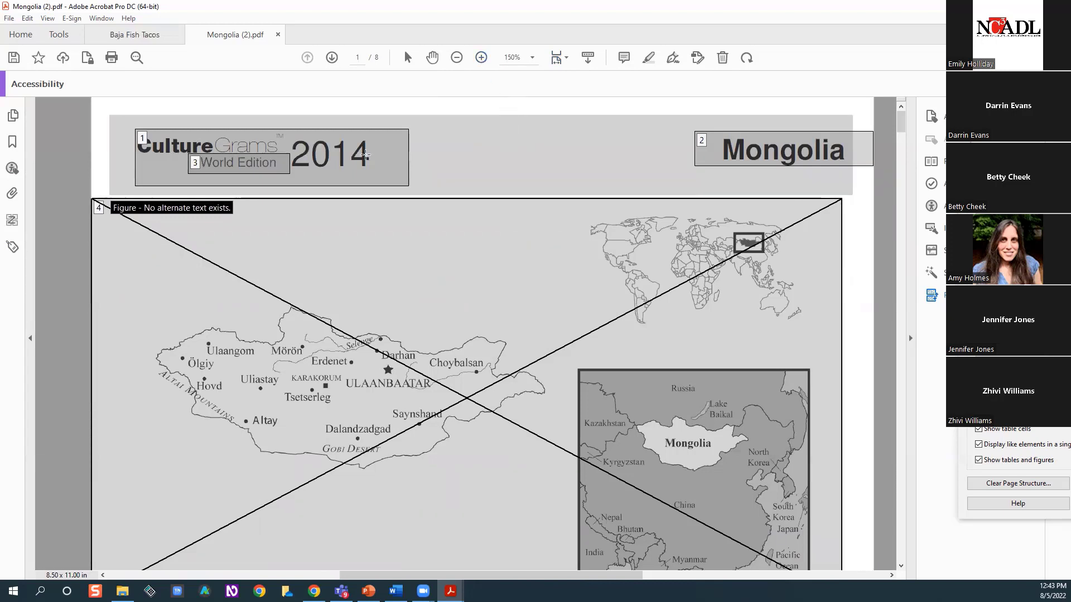
pyautogui.moveTo(125, 128); pyautogui.dragTo(420, 186)
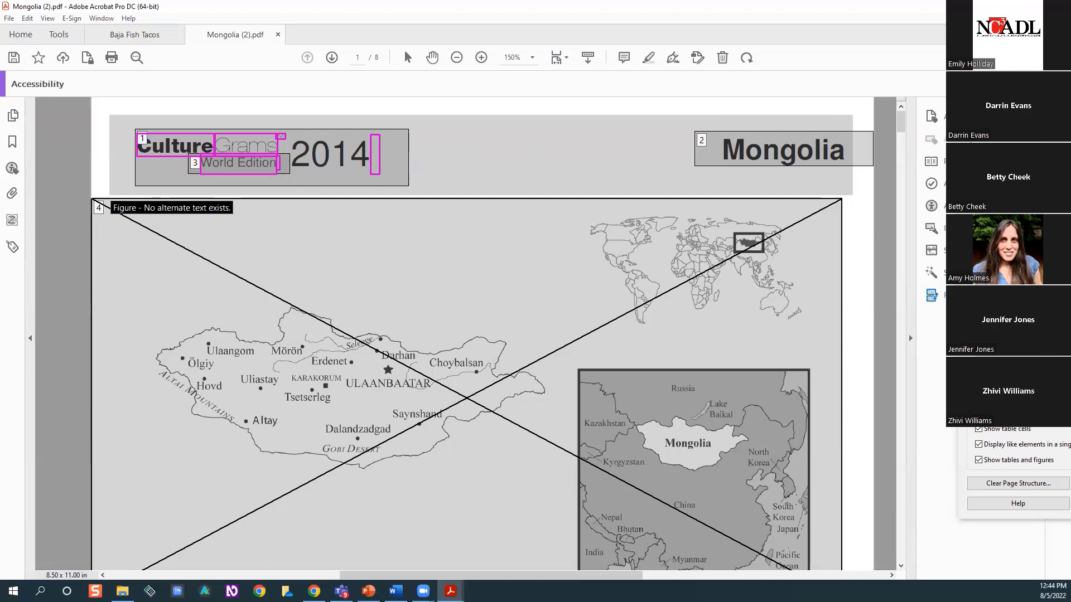
pyautogui.moveTo(1028, 163); pyautogui.dragTo(937, 131)
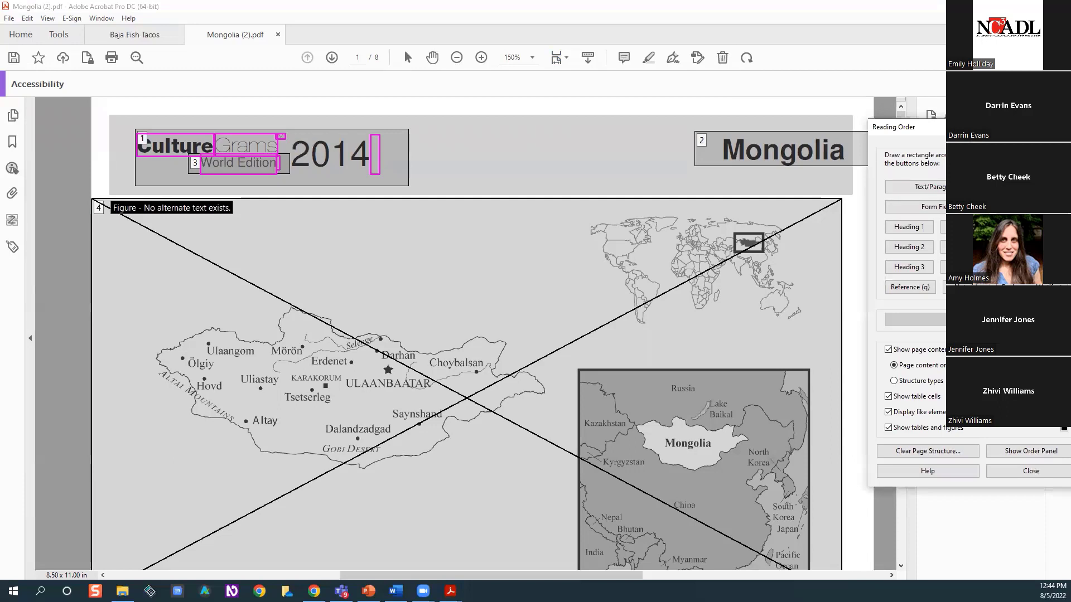
pyautogui.click(953, 186)
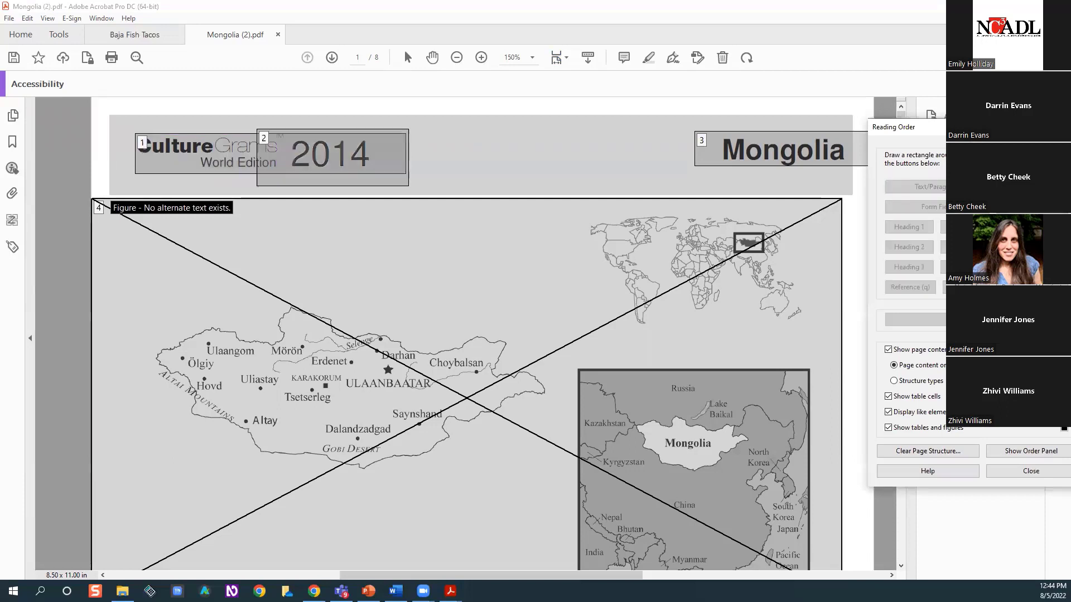